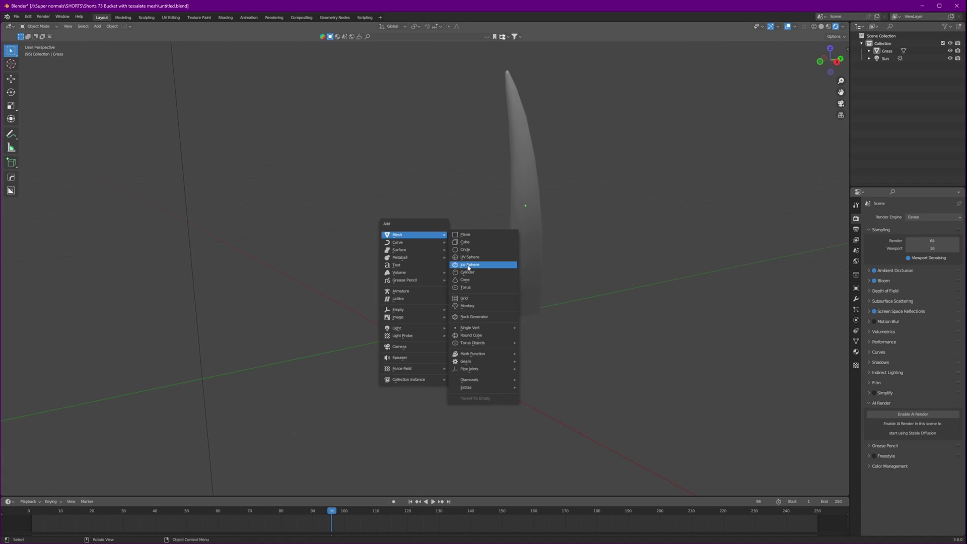
# Step: Add a 10-vertex mesh cylinder at the origin and scale it down to grass-blade width
pyautogui.click(467, 272)
pyautogui.press('s')
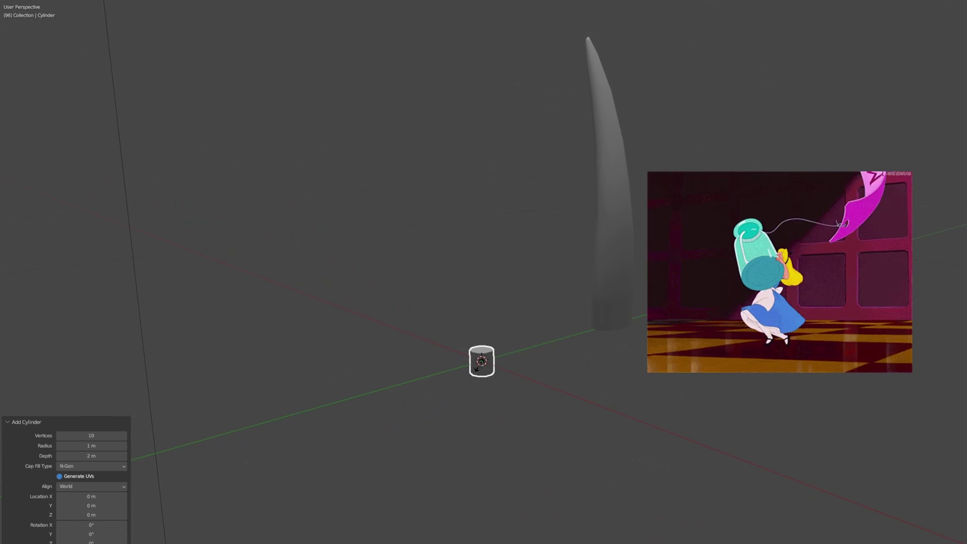
pyautogui.click(479, 365)
# Step: Stretch the cylinder along Z into a tall column standing on the origin and adjust its thickness in X and Y
pyautogui.press('g')
pyautogui.press('z')
pyautogui.click(480, 194)
pyautogui.press('s')
pyautogui.press('z')
pyautogui.click(482, 135)
pyautogui.press('g')
pyautogui.press('z')
pyautogui.click(485, 154)
pyautogui.press('s')
pyautogui.hotkey('shift', 'z')
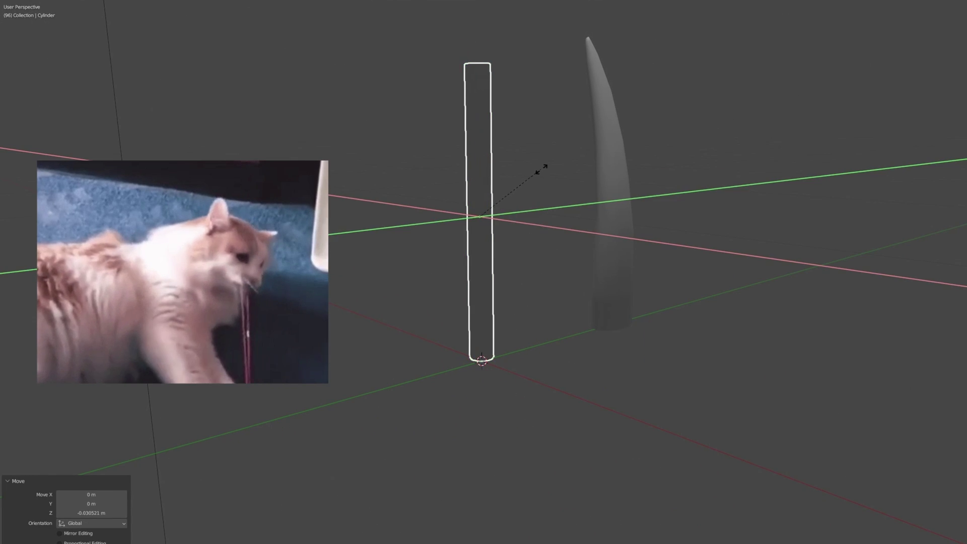
pyautogui.click(528, 210)
# Step: Cut five evenly spaced horizontal edge loops around the column in Edit Mode
pyautogui.press('Tab')
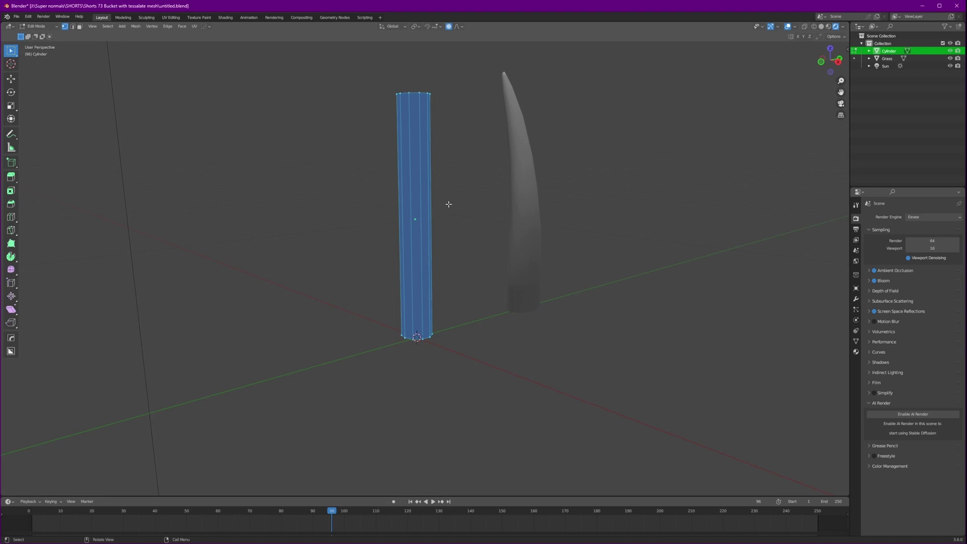
pyautogui.moveTo(449, 204); pyautogui.dragTo(432, 204, button='middle')
pyautogui.scroll(-1, 421, 197)
pyautogui.click(421, 197)
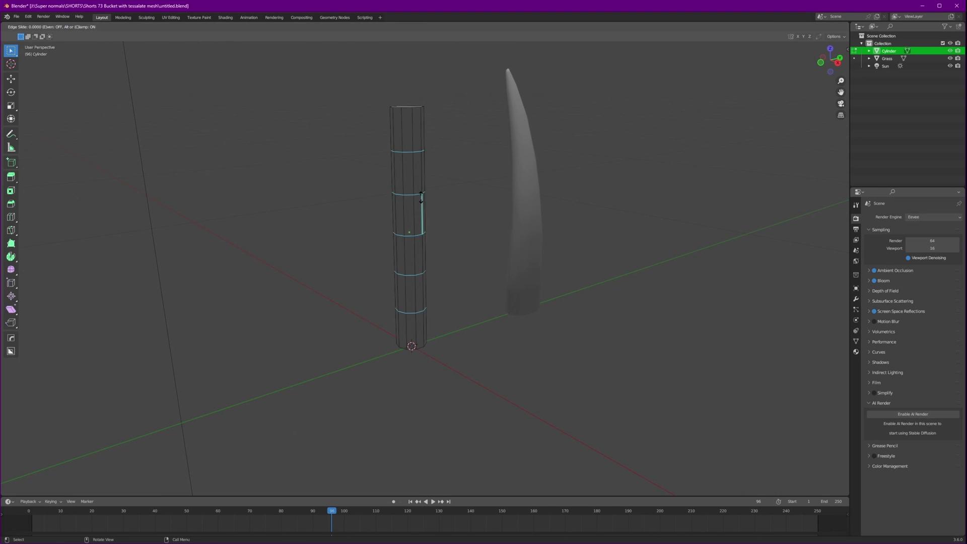
pyautogui.rightClick(421, 198)
# Step: Taper the column by scaling its top vertices to 0.142 with smooth proportional editing
pyautogui.moveTo(432, 91); pyautogui.dragTo(337, 124)
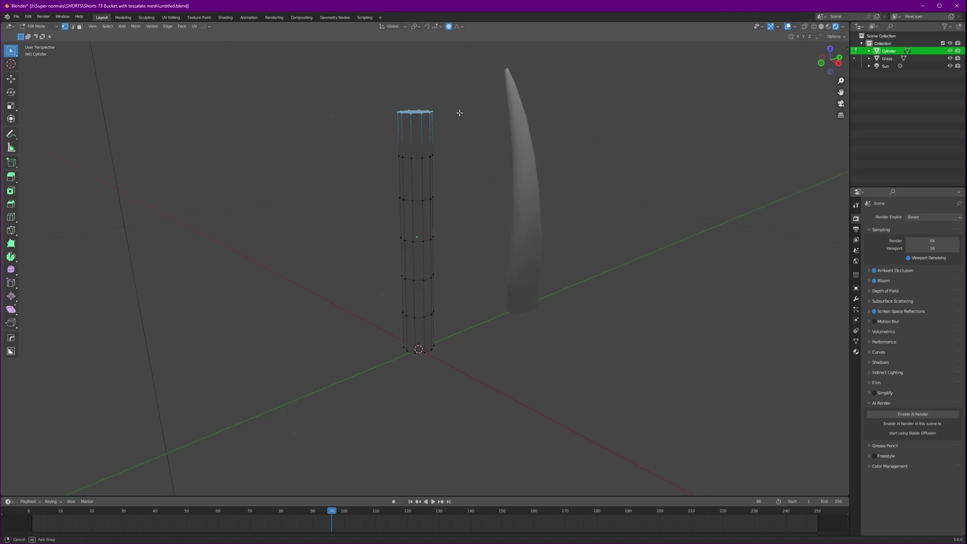
pyautogui.moveTo(523, 137); pyautogui.dragTo(562, 166, button='middle')
pyautogui.press('s')
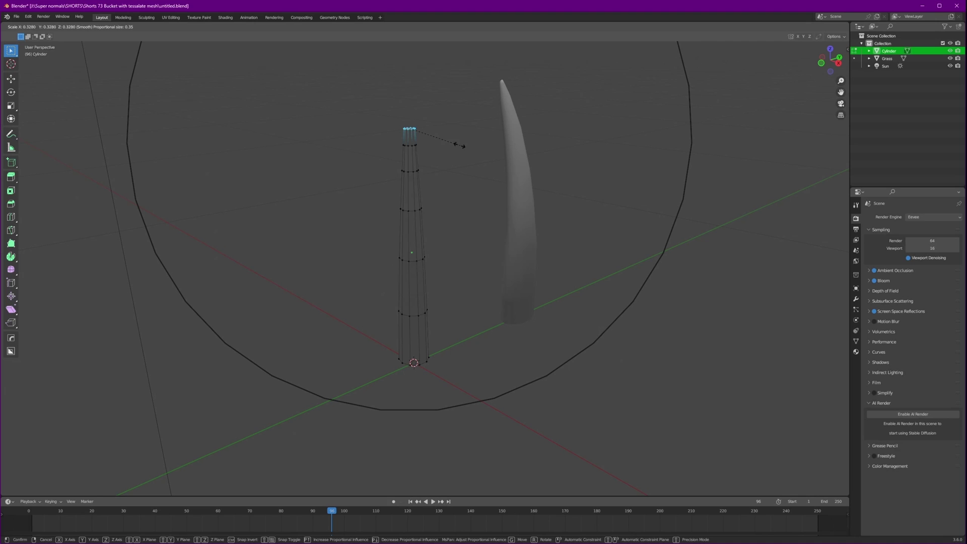
pyautogui.click(436, 146)
# Step: Bend the blade by rotating its top vertices -33° about Y with proportional editing
pyautogui.moveTo(437, 147); pyautogui.dragTo(504, 190, button='middle')
pyautogui.press('r')
pyautogui.press('z')
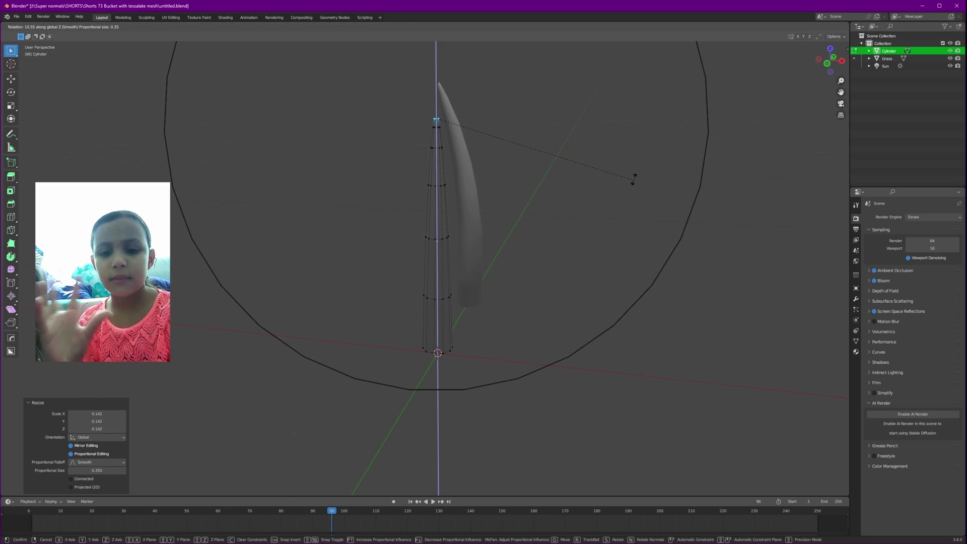
pyautogui.press('x')
pyautogui.press('y')
pyautogui.click(530, 105)
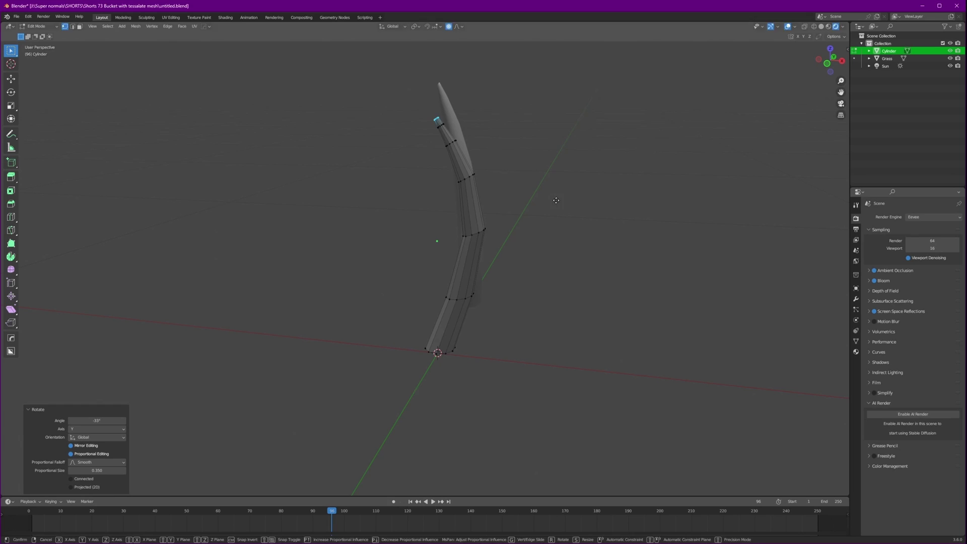
# Step: Move the blade's tip sideways along X and raise it about 0.026 m along Z with proportional editing
pyautogui.press('g')
pyautogui.press('x')
pyautogui.click(476, 199)
pyautogui.press('g')
pyautogui.press('z')
pyautogui.click(549, 189)
# Step: Leave Edit Mode and widen the whole blade along Y by a factor of about 1.37
pyautogui.moveTo(550, 189); pyautogui.dragTo(508, 211, button='middle')
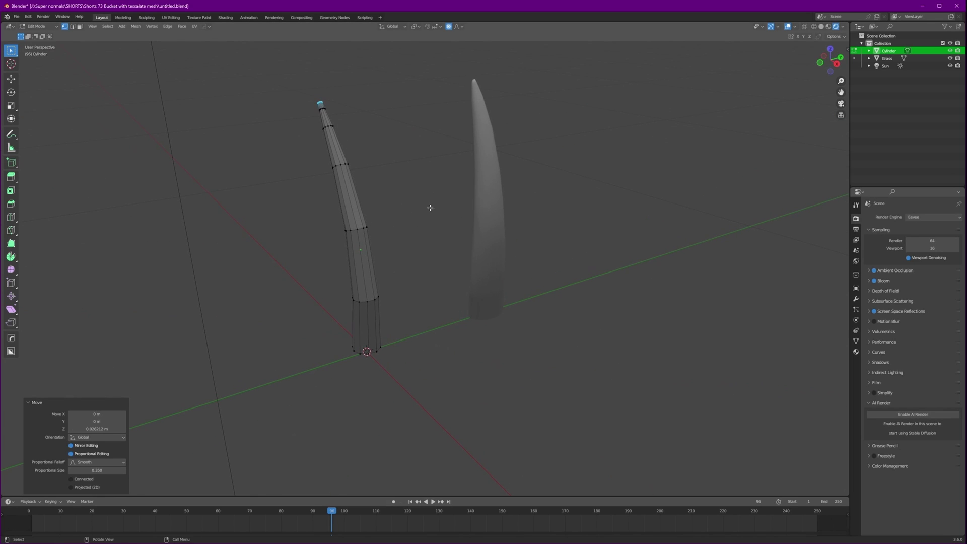
pyautogui.press('Tab')
pyautogui.moveTo(430, 207); pyautogui.dragTo(389, 216, button='middle')
pyautogui.press('s')
pyautogui.press('x')
pyautogui.click(402, 213)
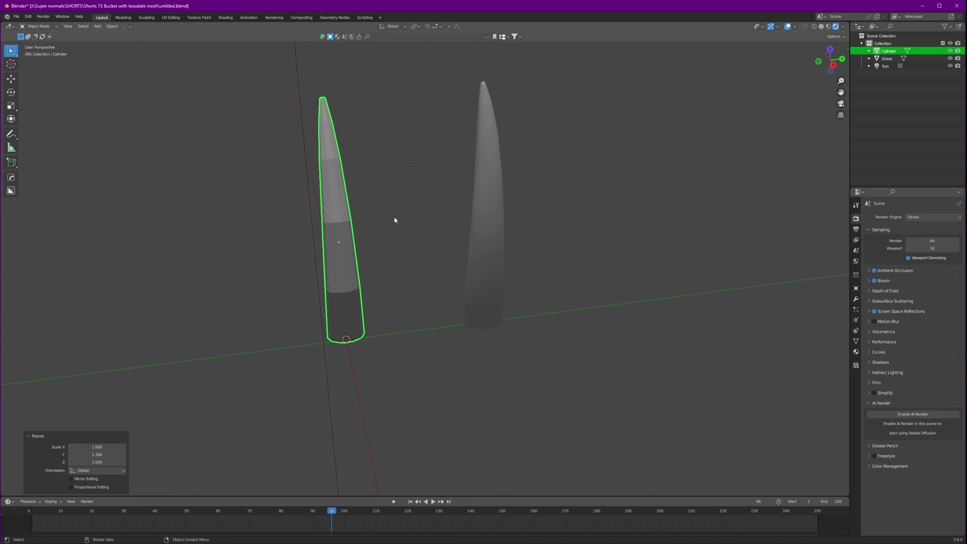
# Step: Apply smooth shading to the new grass blade
pyautogui.rightClick(328, 218)
pyautogui.click(328, 218)
pyautogui.moveTo(395, 224)
pyautogui.mouseDown(button='middle')
pyautogui.moveTo(456, 220)
pyautogui.moveTo(397, 214)
pyautogui.mouseUp(button='middle')
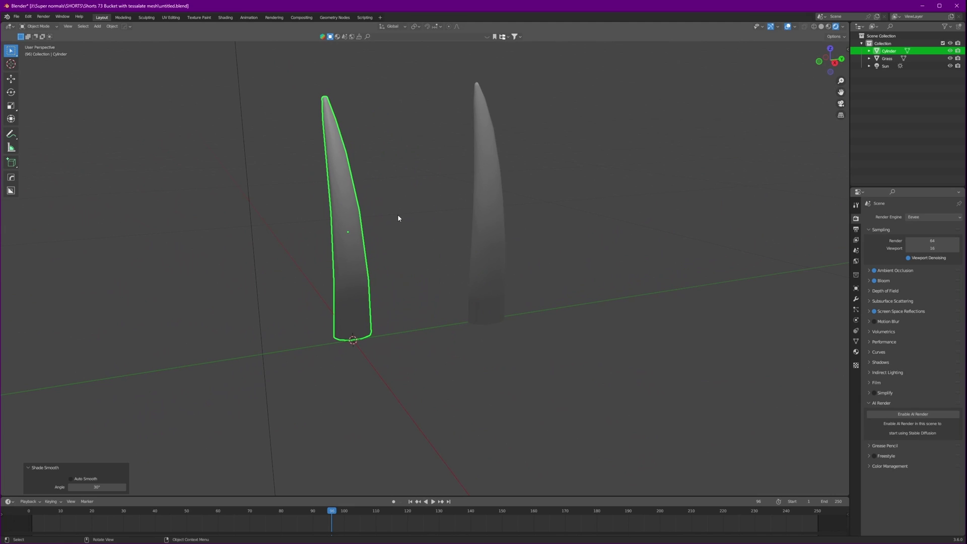
# Step: Delete the original Grass object, keeping the newly modelled blade
pyautogui.click(492, 209)
pyautogui.press('x')
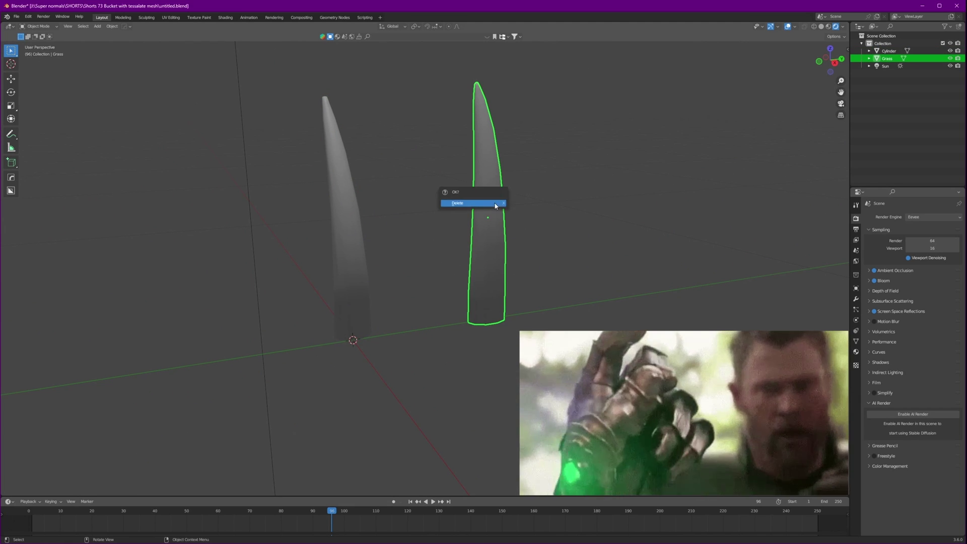
pyautogui.click(491, 203)
# Step: Add a 2 m mesh plane at the origin as the ground beneath the blade
pyautogui.moveTo(492, 203); pyautogui.dragTo(491, 234, button='middle')
pyautogui.hotkey('shift', 'a')
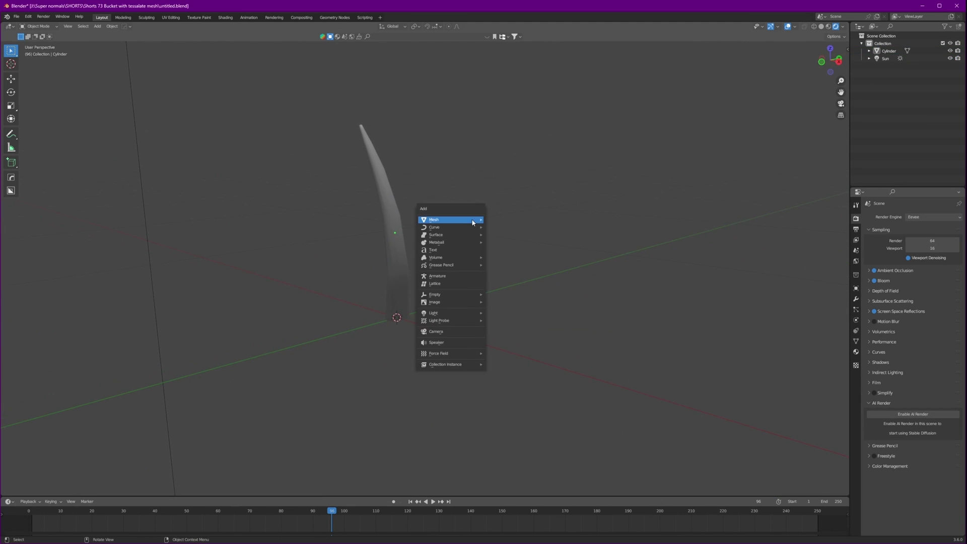
pyautogui.moveTo(468, 221)
pyautogui.click(504, 221)
pyautogui.scroll(-3, 460, 312)
pyautogui.moveTo(460, 312); pyautogui.dragTo(519, 238, button='middle')
# Step: Split the 3D viewport vertically and turn the second area into a Geometry Node Editor
pyautogui.moveTo(848, 25); pyautogui.dragTo(449, 66)
pyautogui.click(454, 26)
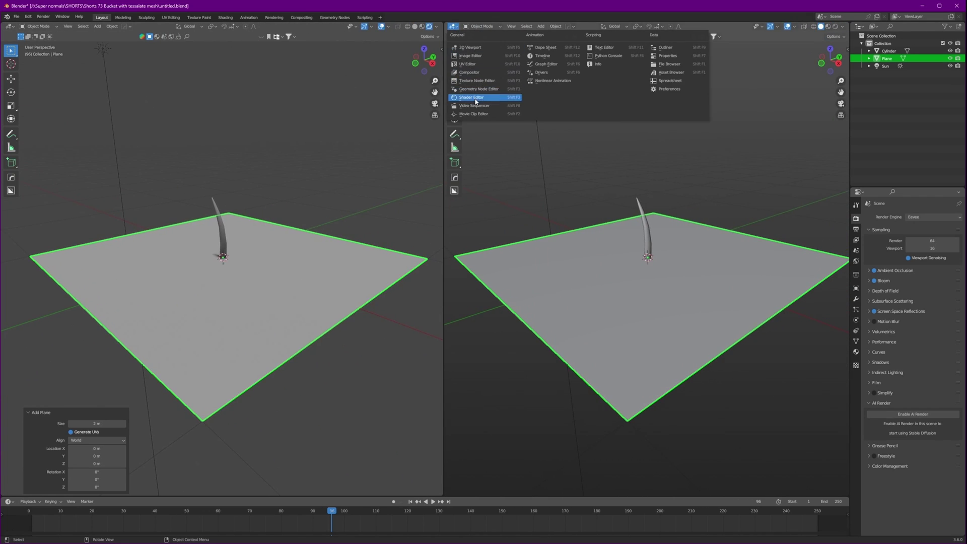
pyautogui.click(473, 98)
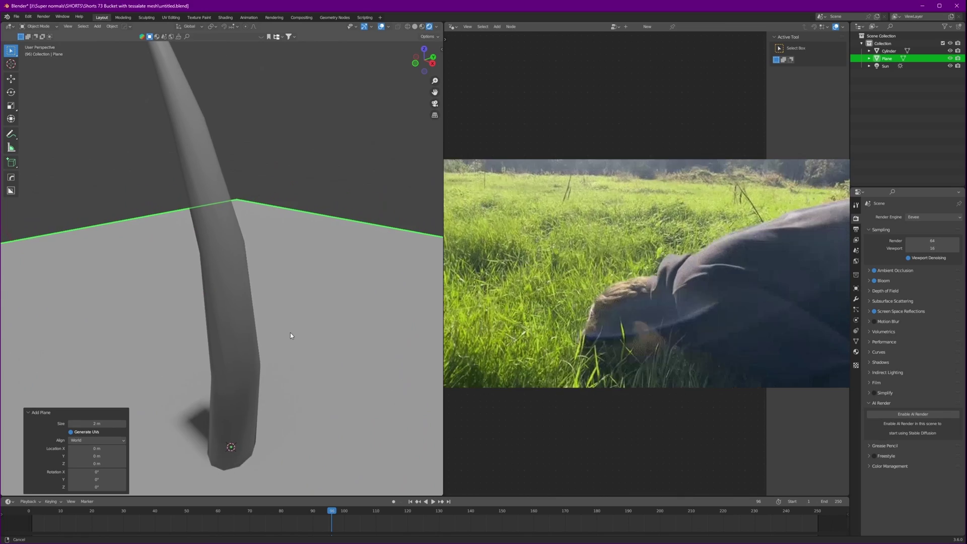
# Step: Create a new geometry node group on the plane
pyautogui.keyDown('shift'); pyautogui.moveTo(291, 332); pyautogui.dragTo(302, 364, button='middle'); pyautogui.keyUp('shift')
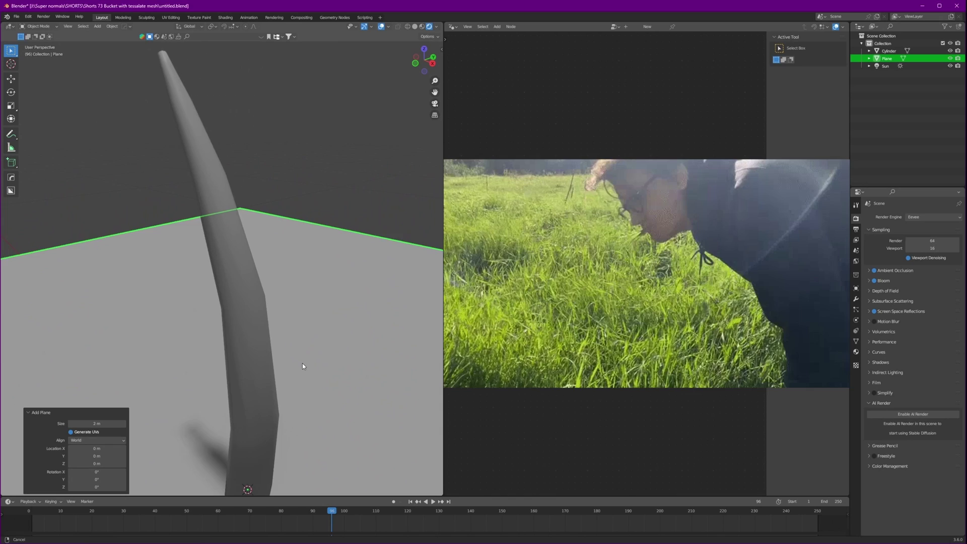
pyautogui.scroll(-3, 302, 364)
pyautogui.click(250, 323)
pyautogui.moveTo(333, 313); pyautogui.dragTo(349, 286, button='middle')
pyautogui.scroll(-6, 349, 286)
pyautogui.click(516, 295)
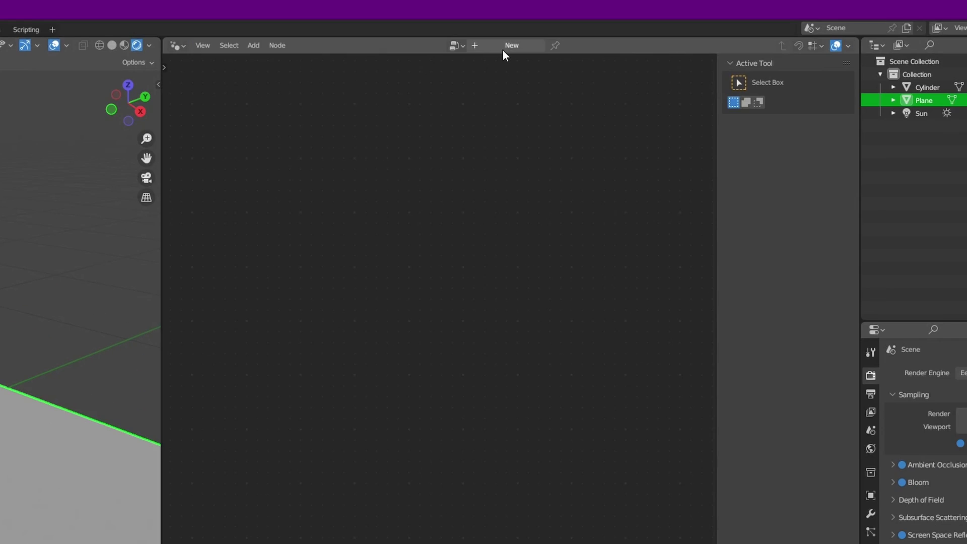
pyautogui.click(516, 45)
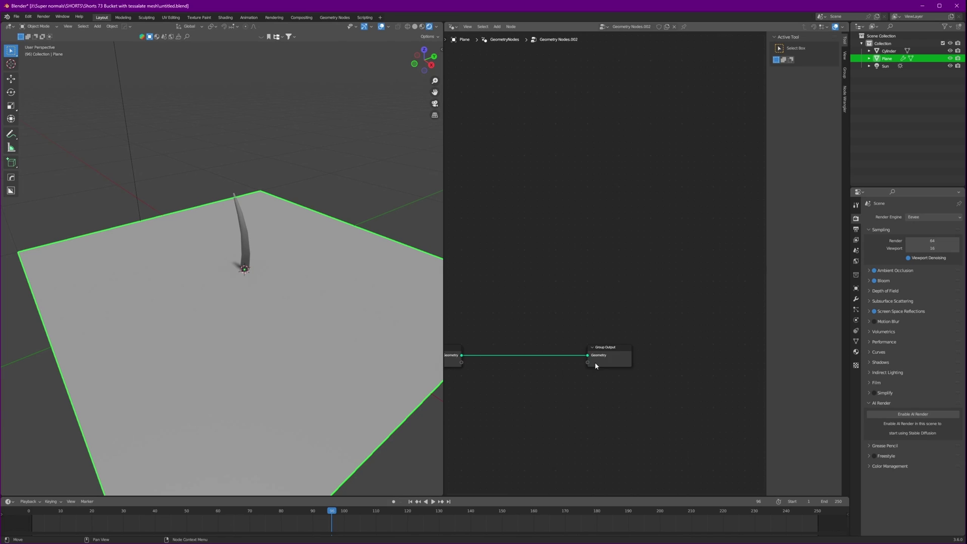
# Step: Hide the node editor's sidebar and pin the plane's node group
pyautogui.scroll(-1, 605, 259)
pyautogui.moveTo(561, 232); pyautogui.dragTo(600, 226, button='middle')
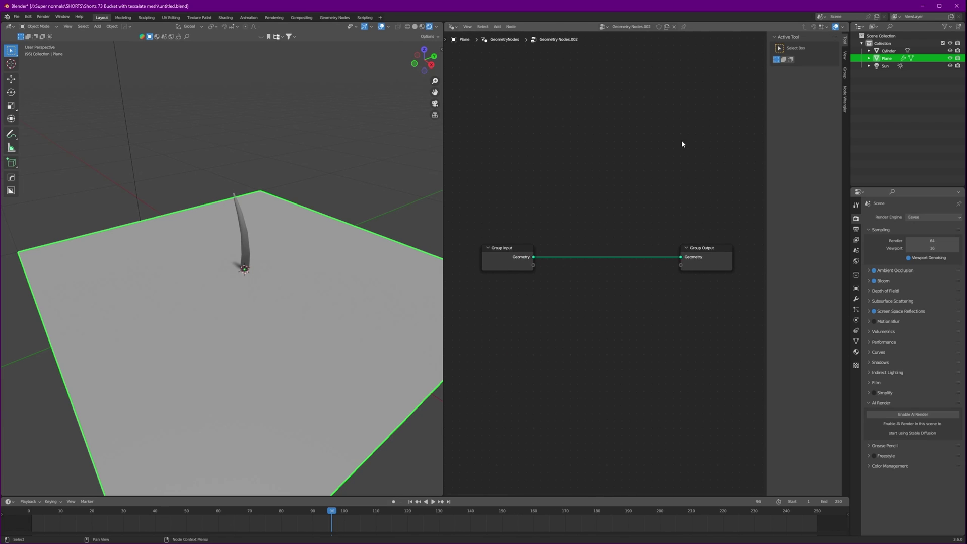
pyautogui.press('n')
pyautogui.press('Home')
pyautogui.click(684, 27)
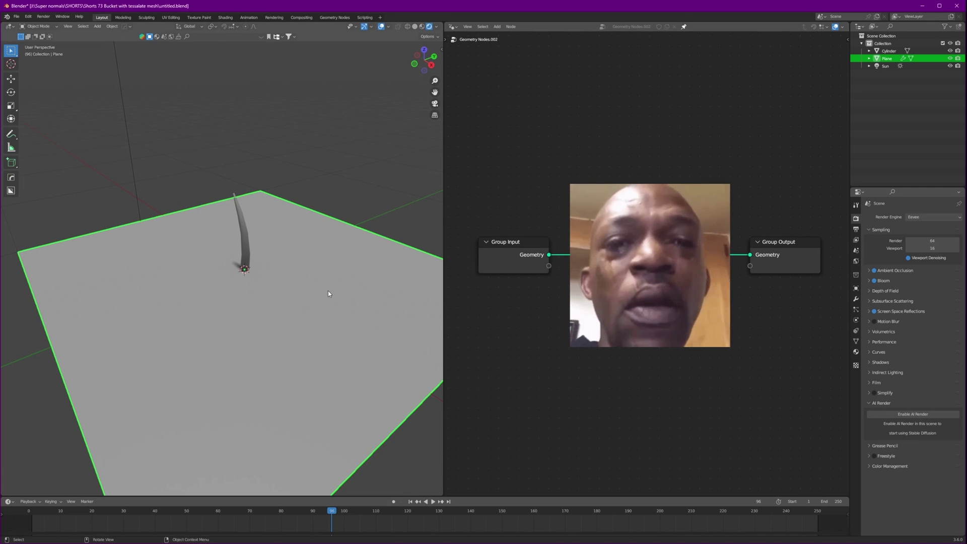
# Step: Add a Distribute Points on Faces node and feed its Mesh input from the Group Input geometry
pyautogui.hotkey('shift', 'a')
pyautogui.click(594, 192)
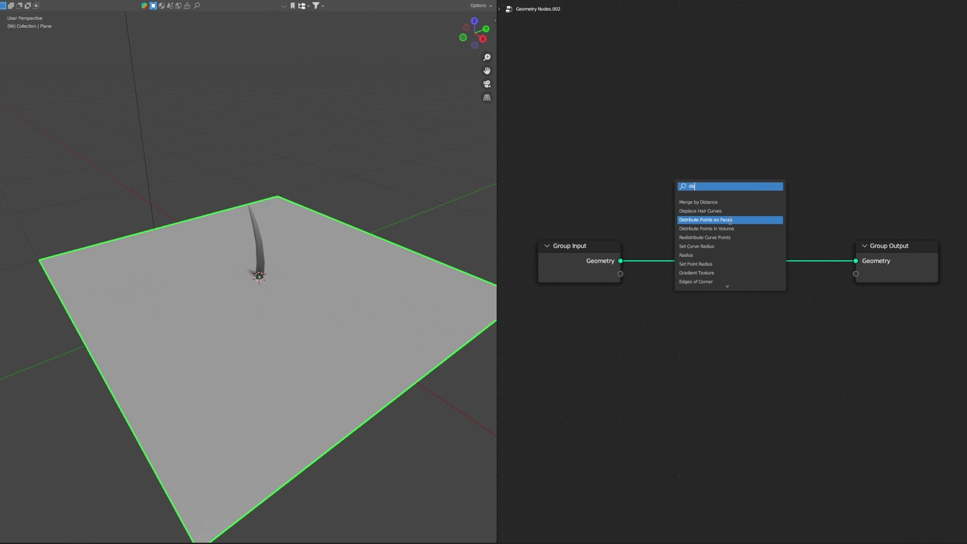
pyautogui.click(730, 221)
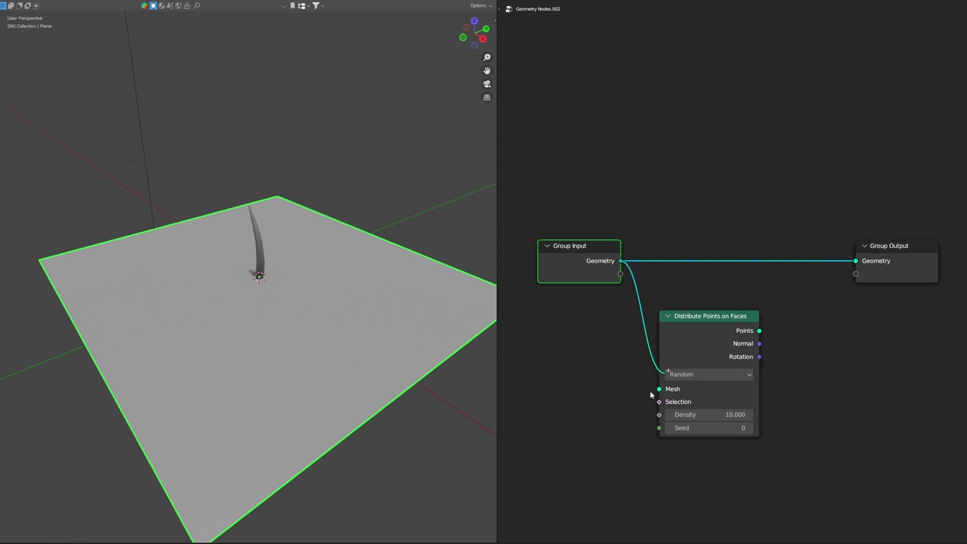
# Step: Insert a Join Geometry node before the Group Output and connect the distributed Points to it
pyautogui.hotkey('shift', 'a')
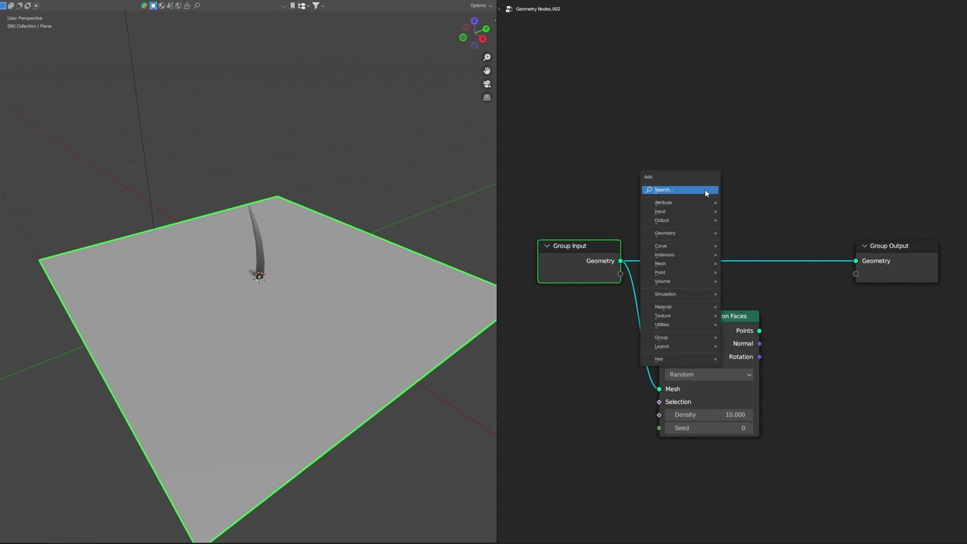
pyautogui.click(706, 189)
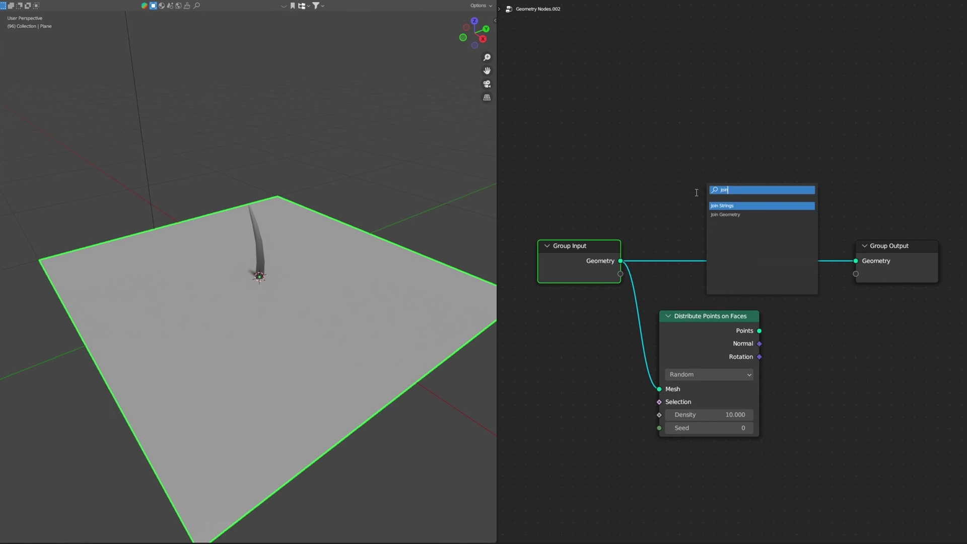
pyautogui.click(726, 215)
pyautogui.click(747, 269)
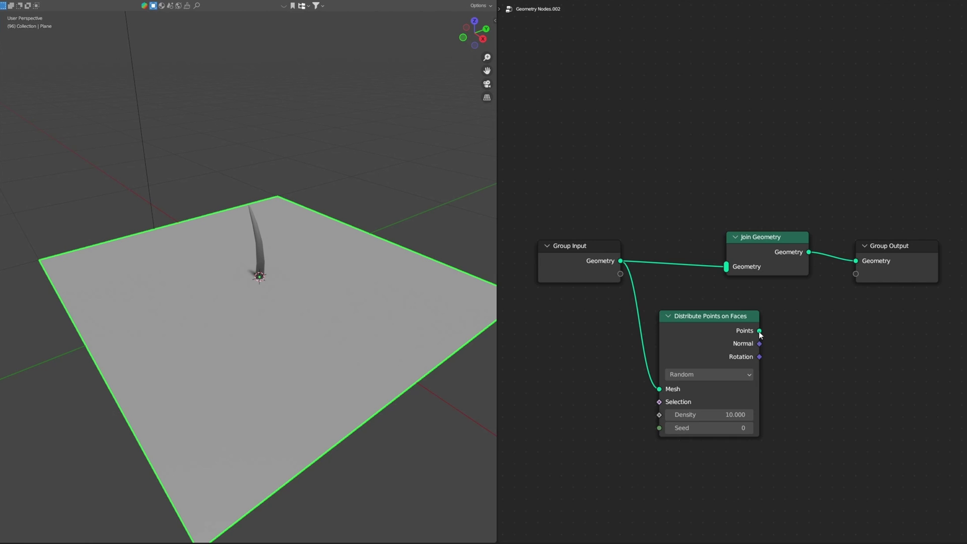
pyautogui.moveTo(725, 273); pyautogui.dragTo(726, 268)
# Step: Space the nodes out to make room between Distribute Points on Faces and Join Geometry
pyautogui.scroll(-5, 776, 262)
pyautogui.moveTo(886, 193); pyautogui.dragTo(935, 255)
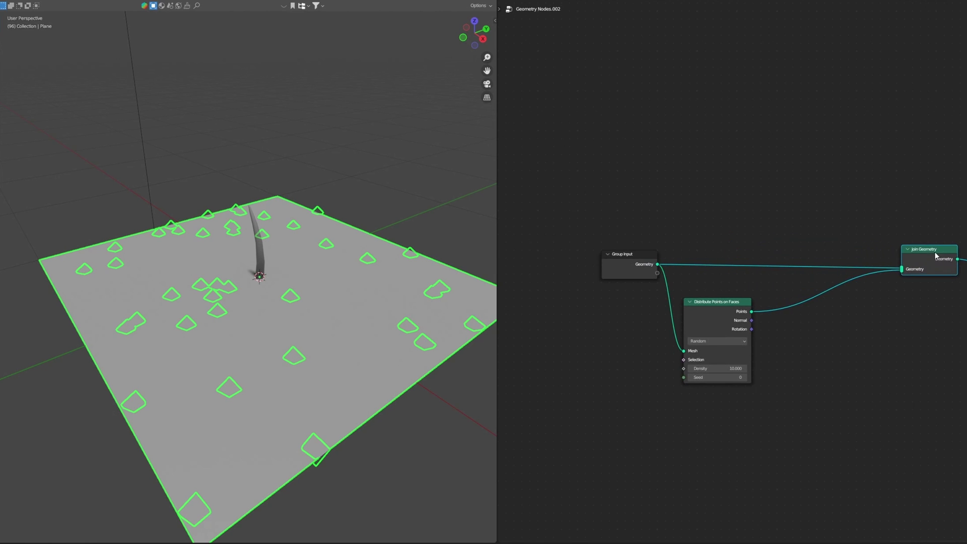
pyautogui.moveTo(640, 298); pyautogui.dragTo(682, 284, button='middle')
pyautogui.scroll(4, 682, 284)
pyautogui.moveTo(660, 237); pyautogui.dragTo(593, 226)
pyautogui.moveTo(740, 296); pyautogui.dragTo(658, 271)
# Step: Switch the point distribution to Poisson Disk with a Distance Min of 0.05 m and Density Max of 200
pyautogui.scroll(5, 679, 322)
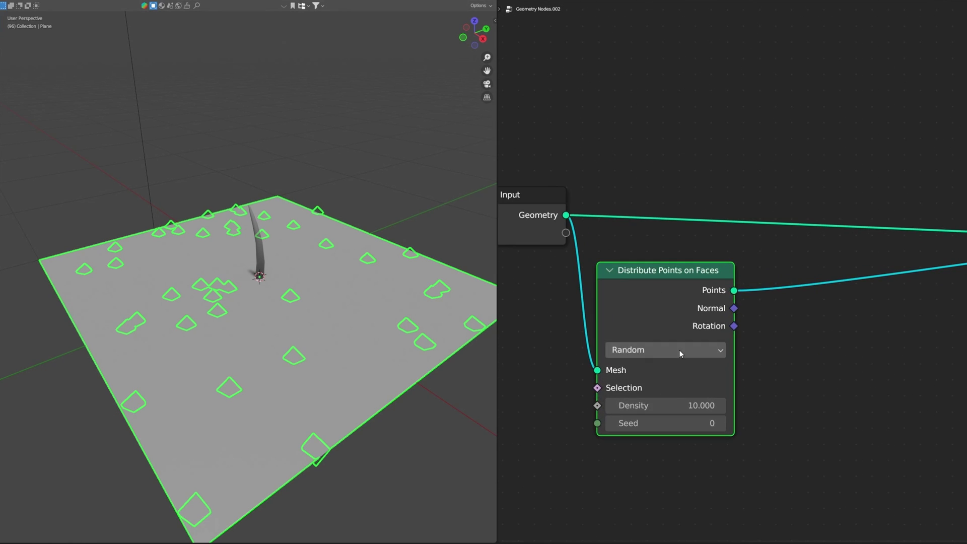
pyautogui.click(679, 350)
pyautogui.click(640, 386)
pyautogui.moveTo(705, 411); pyautogui.dragTo(732, 303, button='middle')
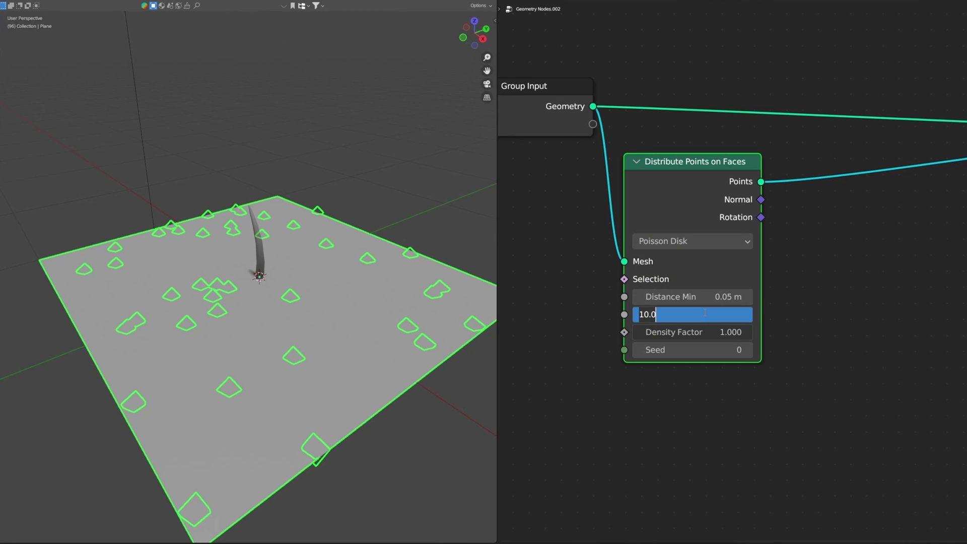
pyautogui.press('Return')
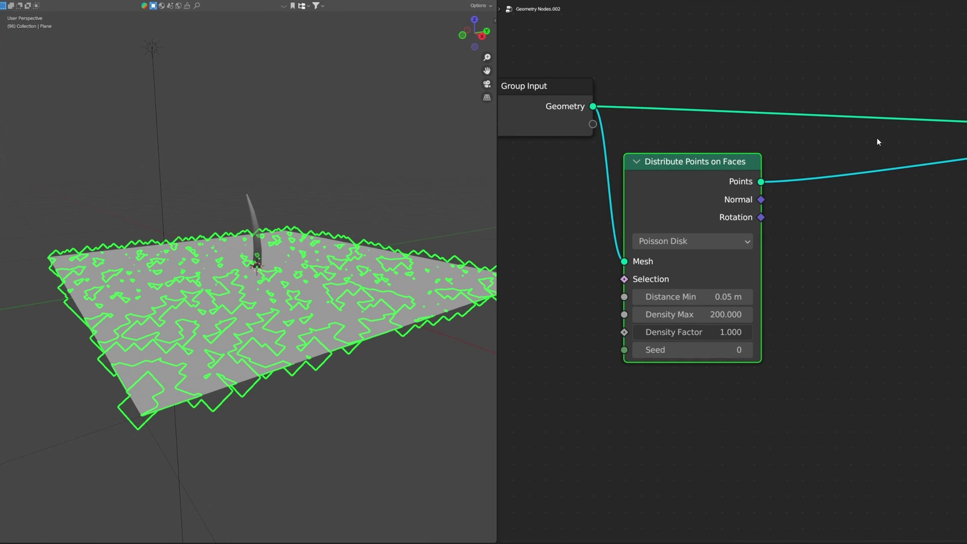
# Step: Deselect the plane and check how the distributed points display in the viewport
pyautogui.scroll(-5, 877, 138)
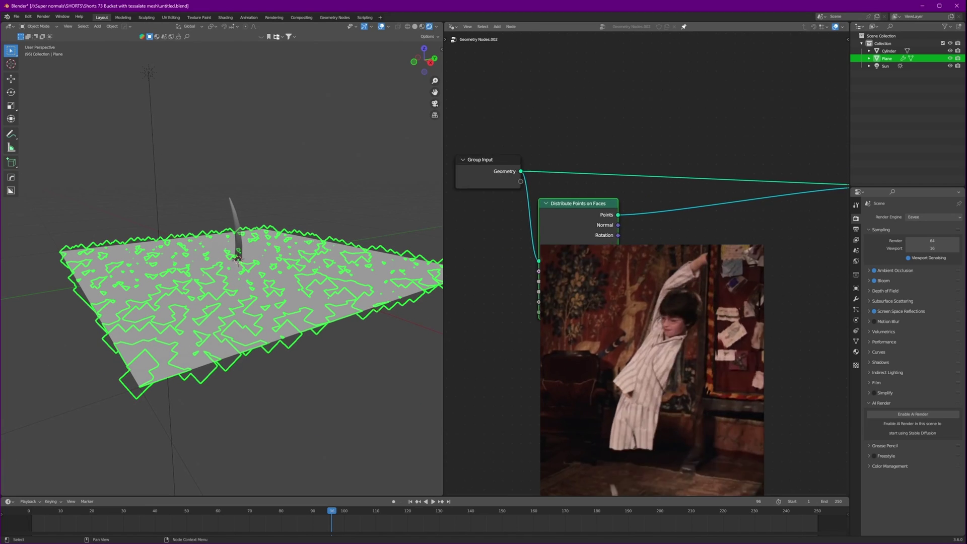
pyautogui.moveTo(821, 293); pyautogui.dragTo(663, 293, button='middle')
pyautogui.moveTo(569, 293); pyautogui.dragTo(788, 298, button='middle')
pyautogui.scroll(4, 787, 297)
pyautogui.click(283, 395)
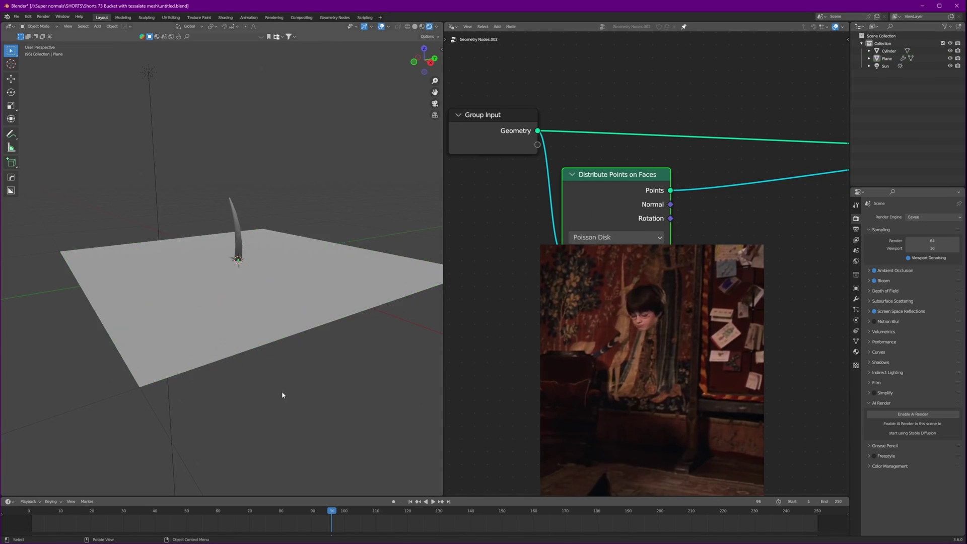
pyautogui.moveTo(283, 395); pyautogui.dragTo(283, 367, button='middle')
pyautogui.click(337, 267)
pyautogui.moveTo(383, 297); pyautogui.dragTo(354, 302, button='middle')
pyautogui.click(376, 201)
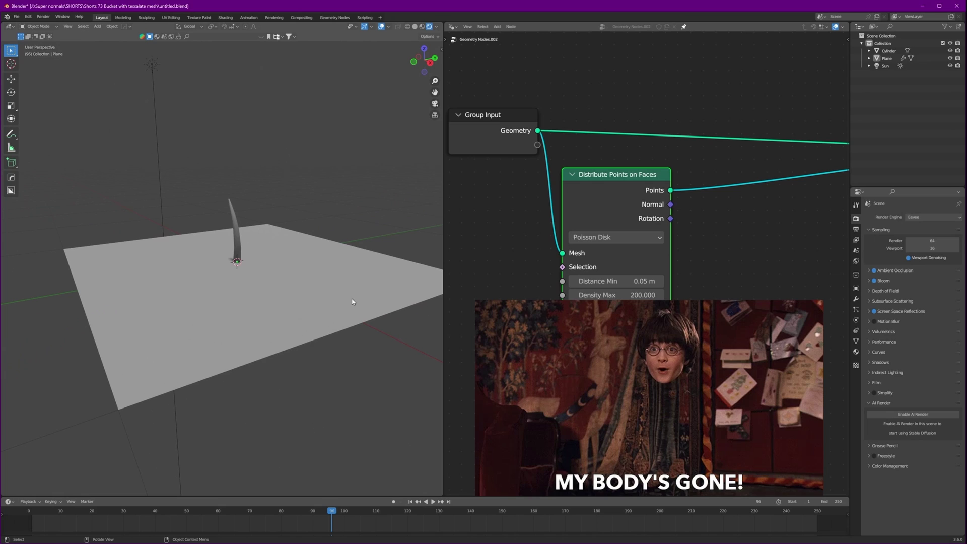
# Step: Set the point distribution's Density Factor to 0.767 and compare the selected plane in solid and rendered shading
pyautogui.click(354, 302)
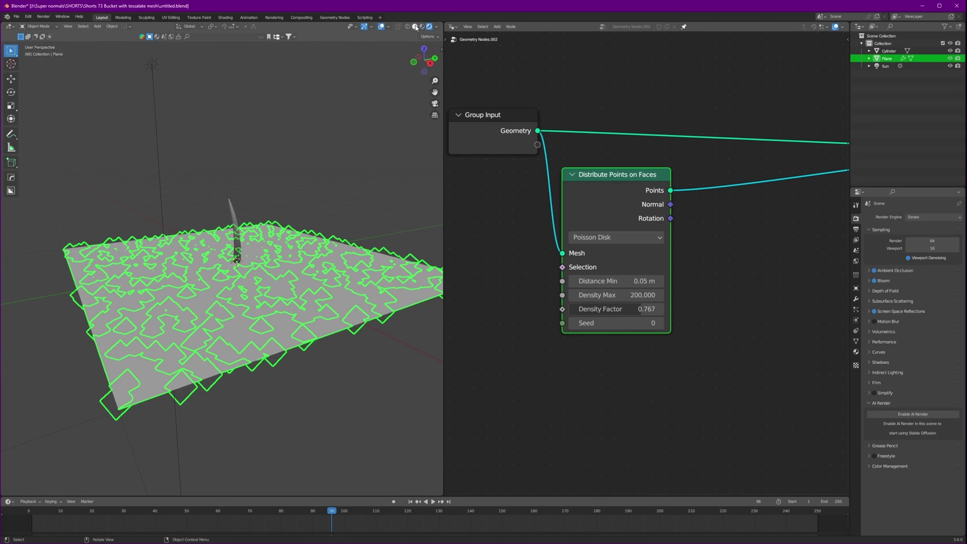
pyautogui.click(415, 27)
pyautogui.click(428, 28)
pyautogui.moveTo(261, 335); pyautogui.dragTo(433, 309, button='middle')
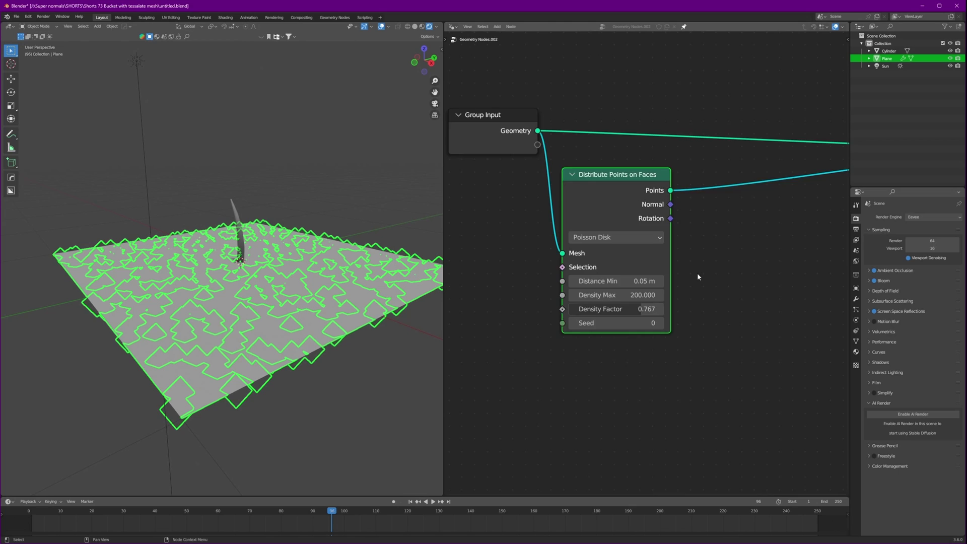
# Step: Insert an Instance on Points node between Distribute Points on Faces and Join Geometry
pyautogui.scroll(-3, 698, 276)
pyautogui.hotkey('shift', 'a')
pyautogui.click(674, 242)
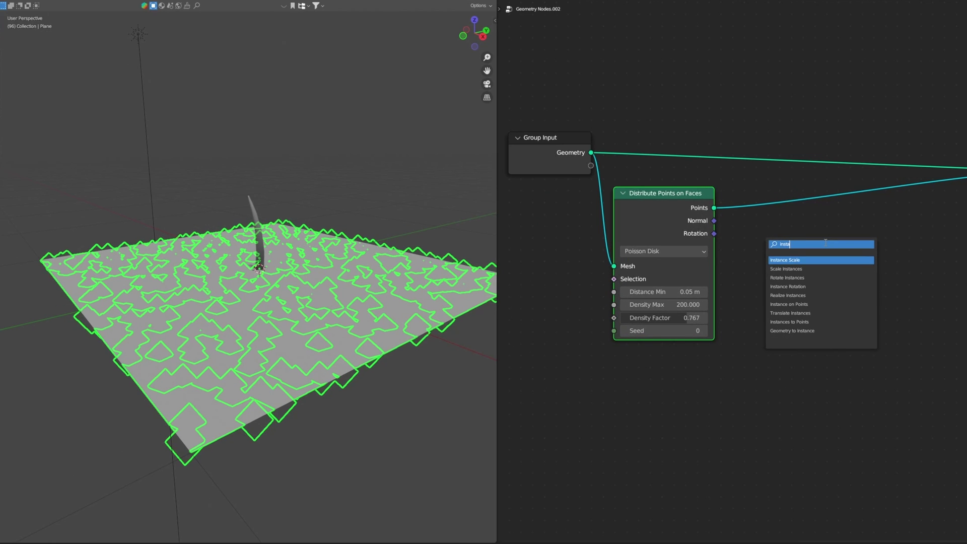
pyautogui.press('Return')
pyautogui.click(793, 213)
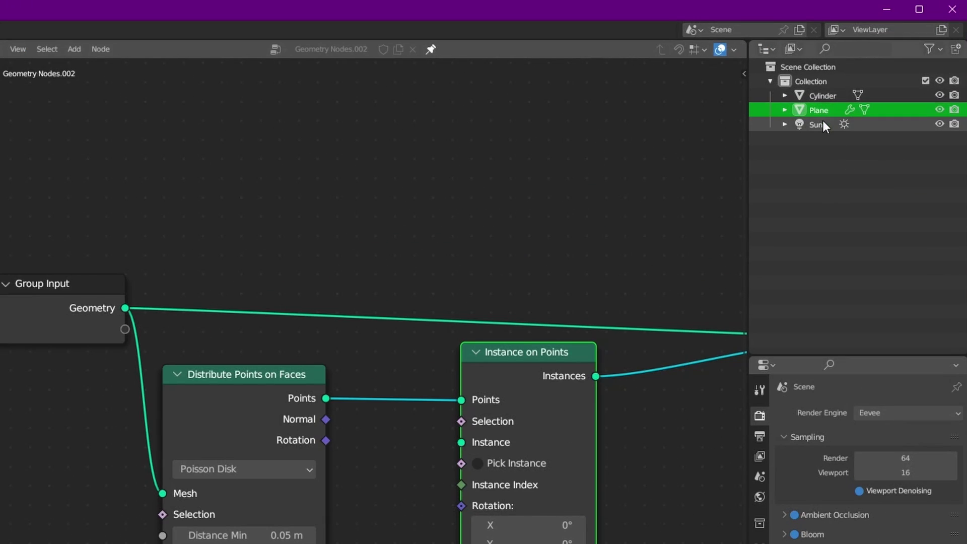
# Step: Rename the cylinder object as Grass and bring it into the geometry node tree as an Object Info node
pyautogui.doubleClick(823, 96)
pyautogui.write('Grass')
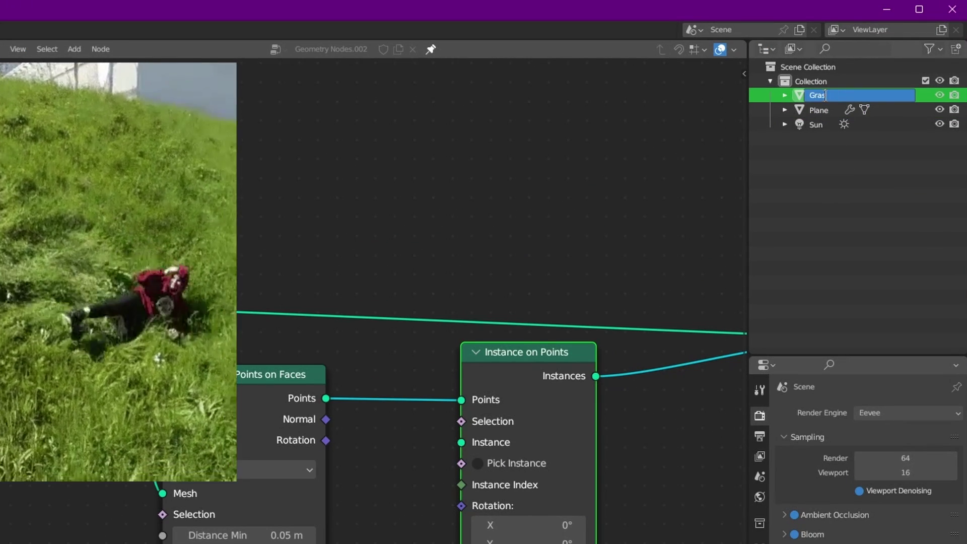
pyautogui.press('Return')
pyautogui.moveTo(824, 96); pyautogui.dragTo(343, 160)
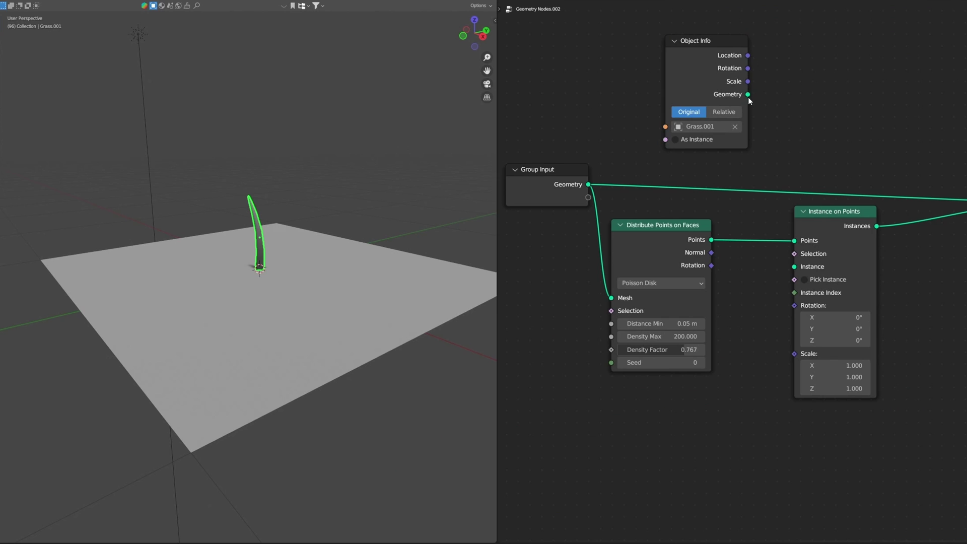
# Step: Connect the Object Info geometry to the Instance input of Instance on Points and set Object Info to Relative
pyautogui.moveTo(748, 95); pyautogui.dragTo(779, 309)
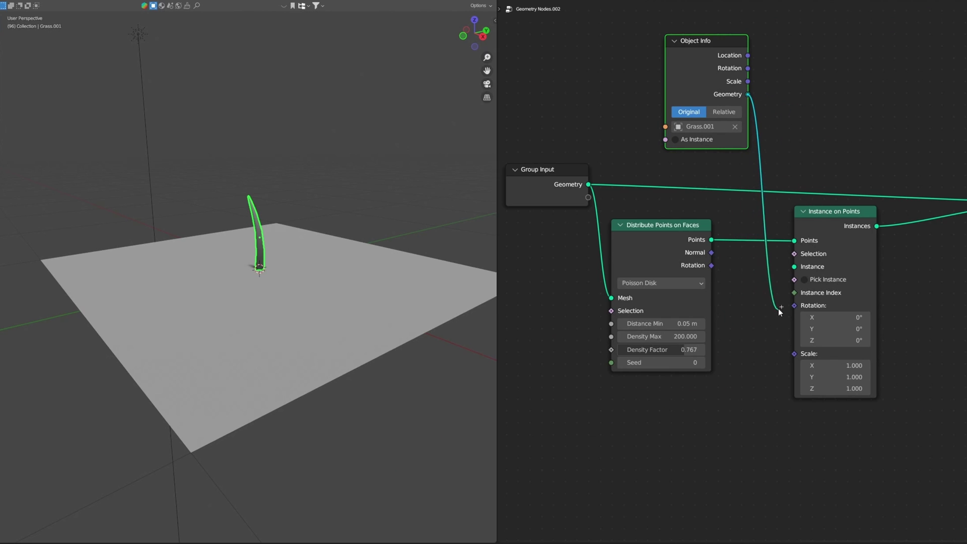
pyautogui.moveTo(794, 275); pyautogui.dragTo(795, 270)
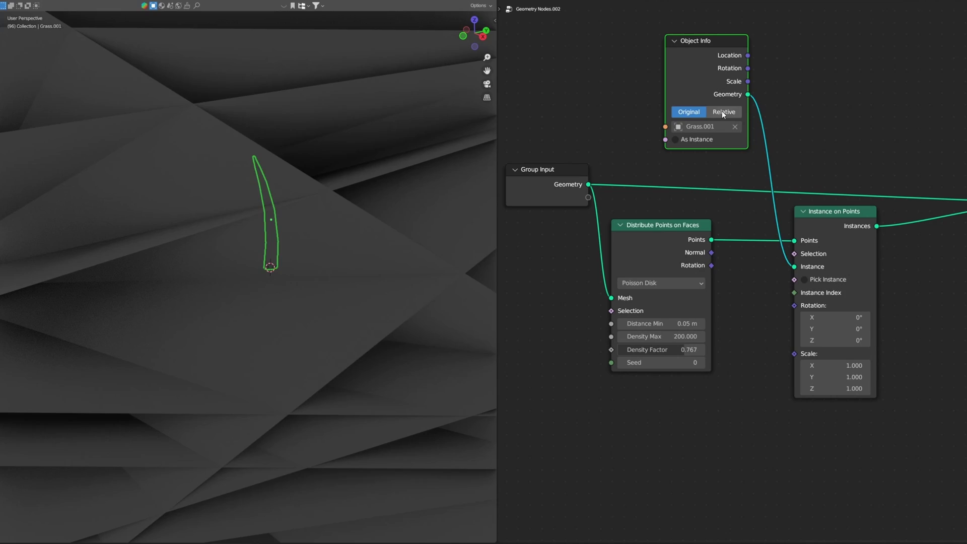
pyautogui.click(721, 111)
pyautogui.scroll(3, 337, 283)
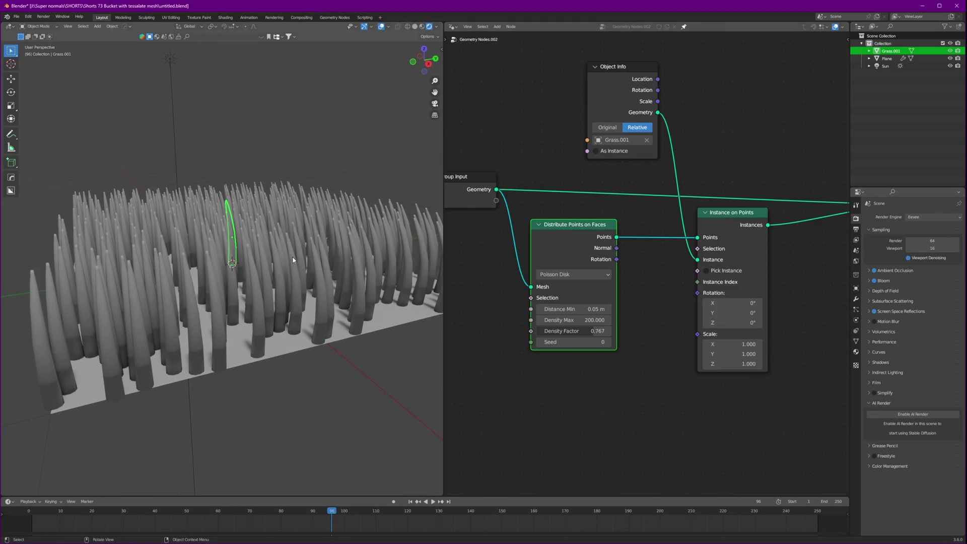
pyautogui.moveTo(262, 247); pyautogui.dragTo(302, 284, button='middle')
# Step: Insert a Set Material node between Object Info and Instance on Points, using Material.001
pyautogui.moveTo(690, 126); pyautogui.dragTo(657, 178, button='middle')
pyautogui.moveTo(605, 122); pyautogui.dragTo(591, 124)
pyautogui.click(695, 103)
pyautogui.hotkey('shift', 'a')
pyautogui.click(694, 102)
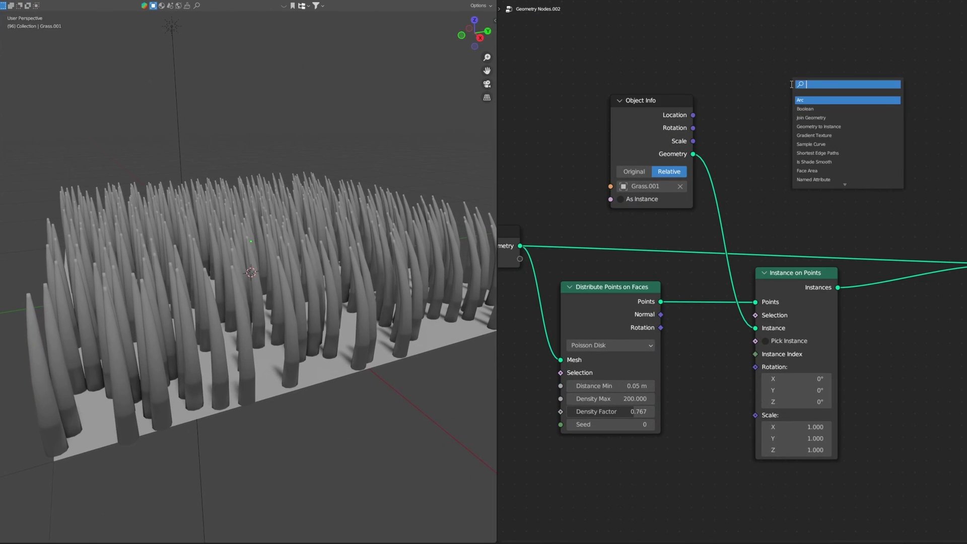
pyautogui.write('mater')
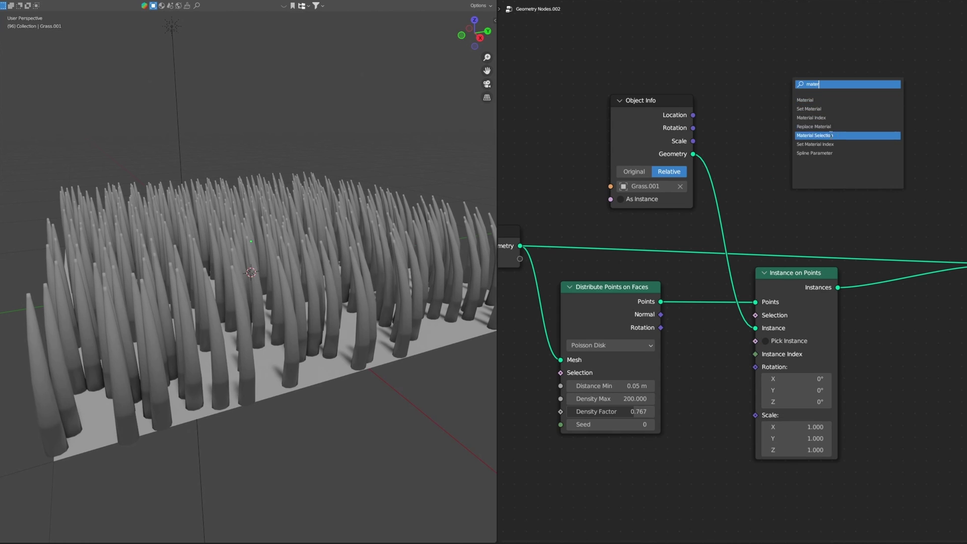
pyautogui.click(809, 109)
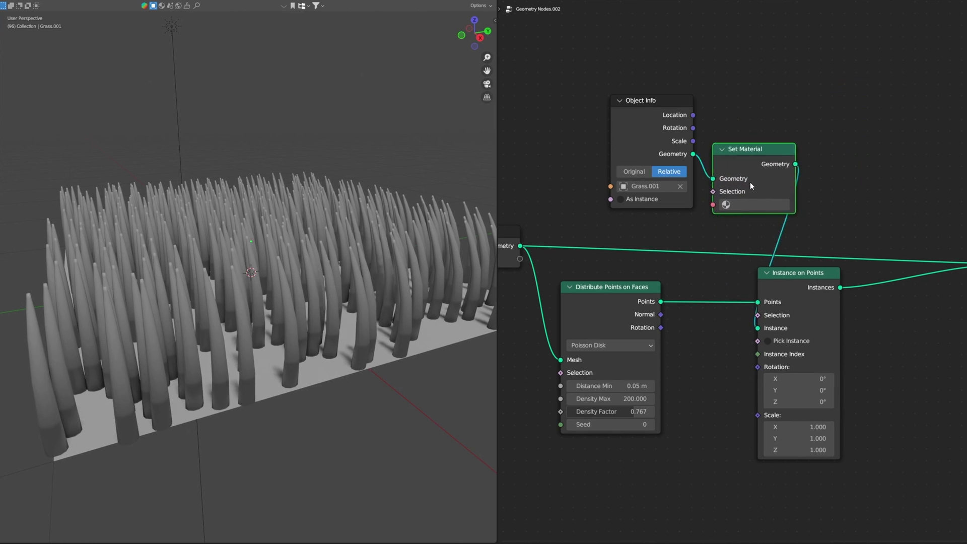
pyautogui.click(764, 116)
pyautogui.click(759, 160)
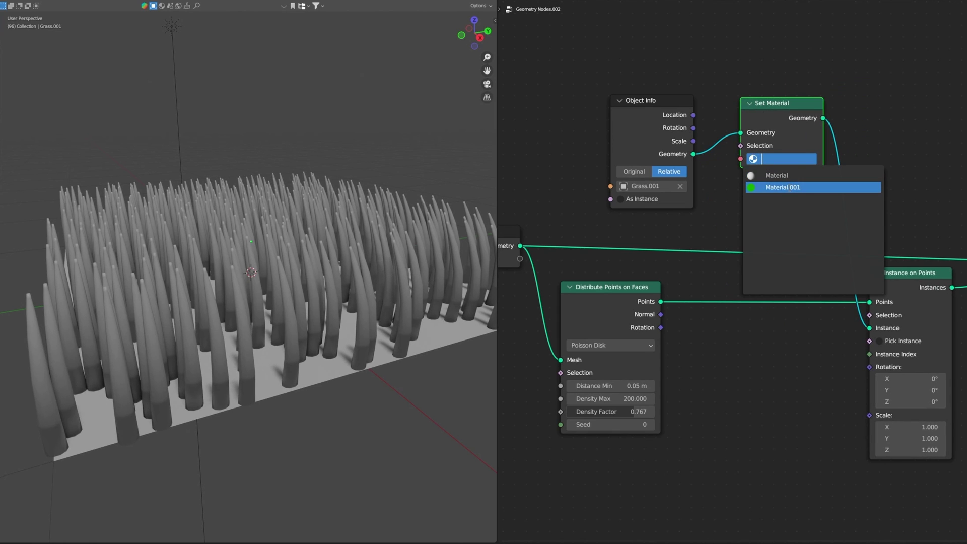
pyautogui.click(789, 188)
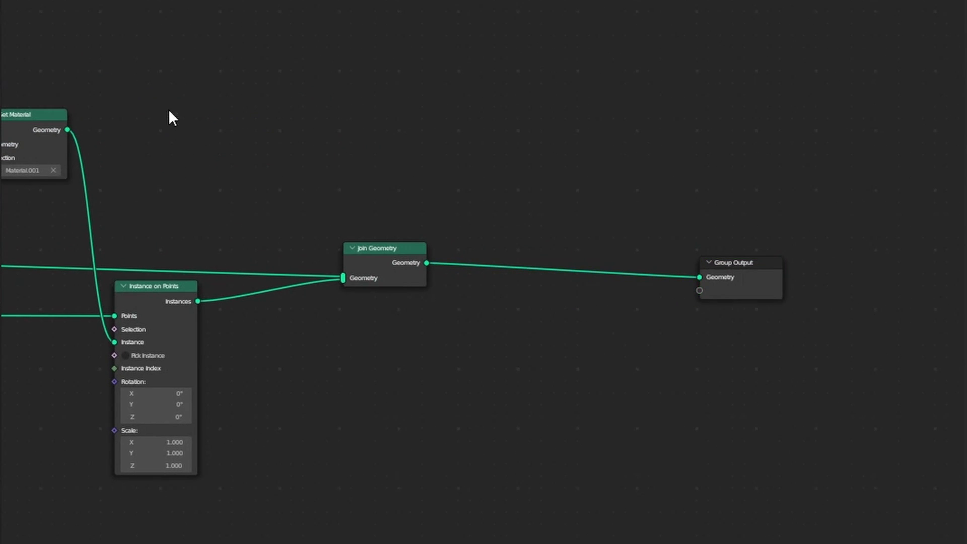
# Step: Place a duplicate of the Set Material node between Join Geometry and Group Output, and check the grass in the viewport
pyautogui.moveTo(168, 108); pyautogui.dragTo(257, 96, button='middle')
pyautogui.hotkey('shift', 'd')
pyautogui.click(645, 246)
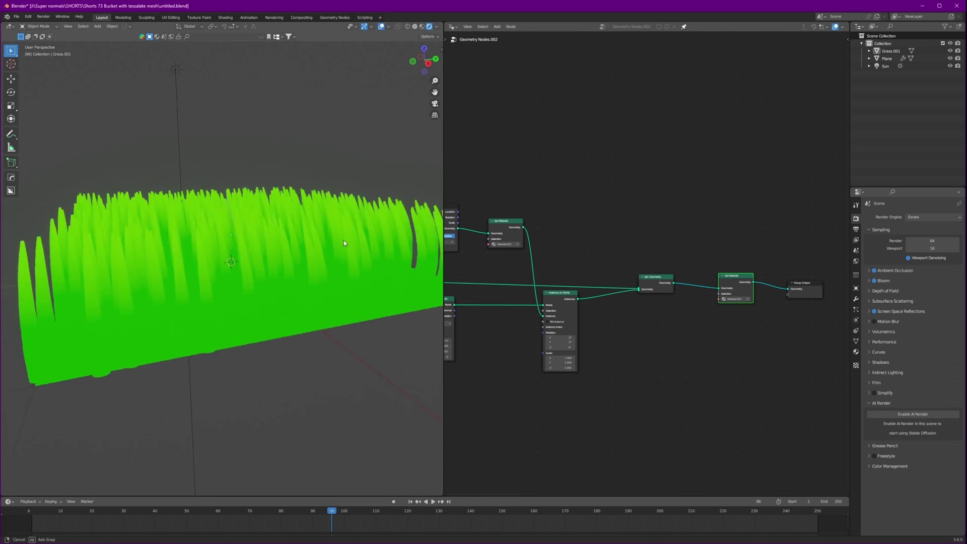
pyautogui.moveTo(344, 243); pyautogui.dragTo(288, 267, button='middle')
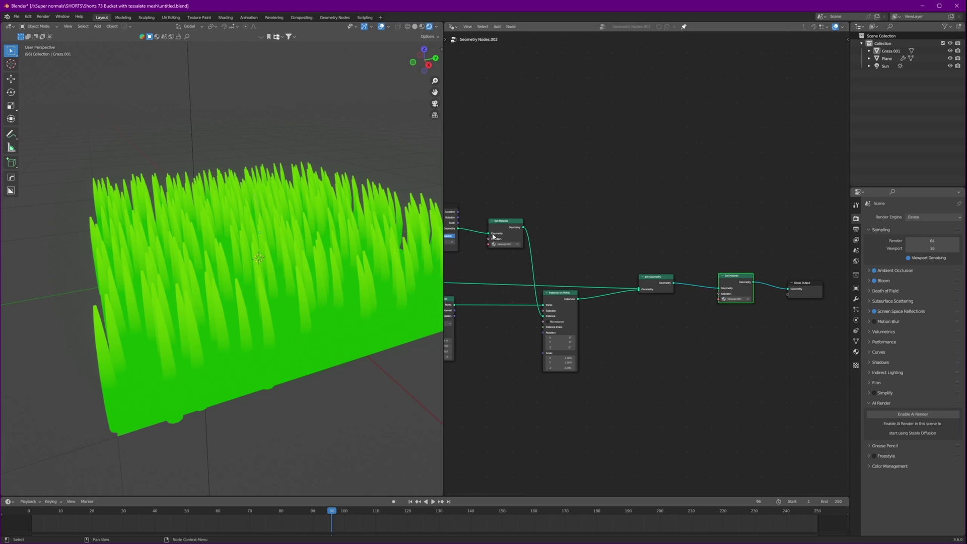
# Step: Reconnect the Object Info geometry directly to the Instance input and delete the first Set Material node
pyautogui.moveTo(542, 236); pyautogui.dragTo(584, 229)
pyautogui.moveTo(545, 201); pyautogui.dragTo(718, 201, button='middle')
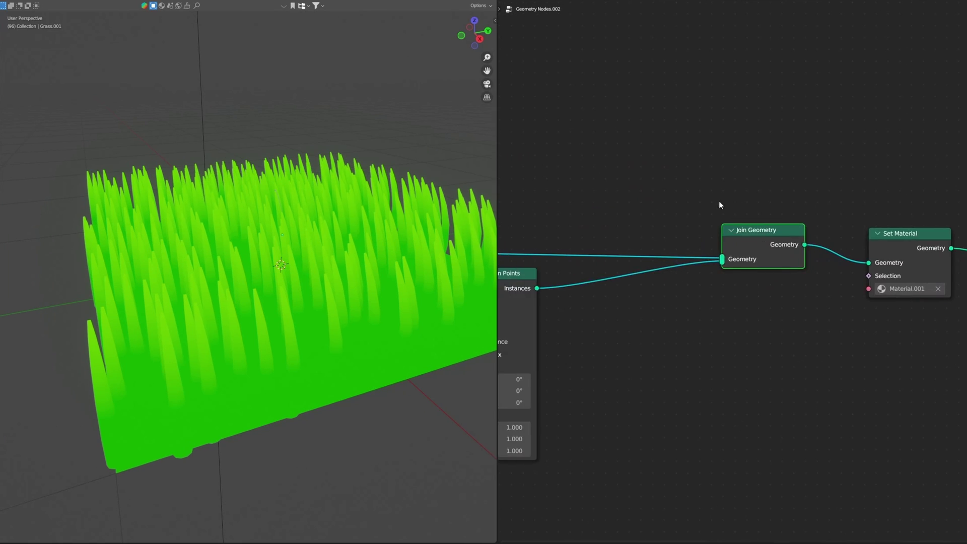
pyautogui.scroll(-6, 718, 201)
pyautogui.moveTo(620, 198); pyautogui.dragTo(833, 206, button='middle')
pyautogui.scroll(4, 833, 207)
pyautogui.click(704, 151)
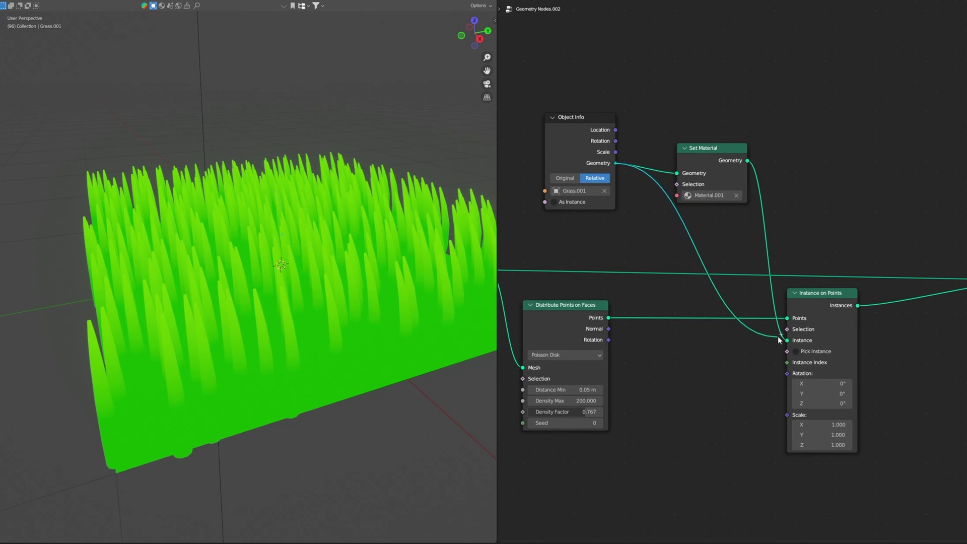
pyautogui.click(715, 165)
pyautogui.press('x')
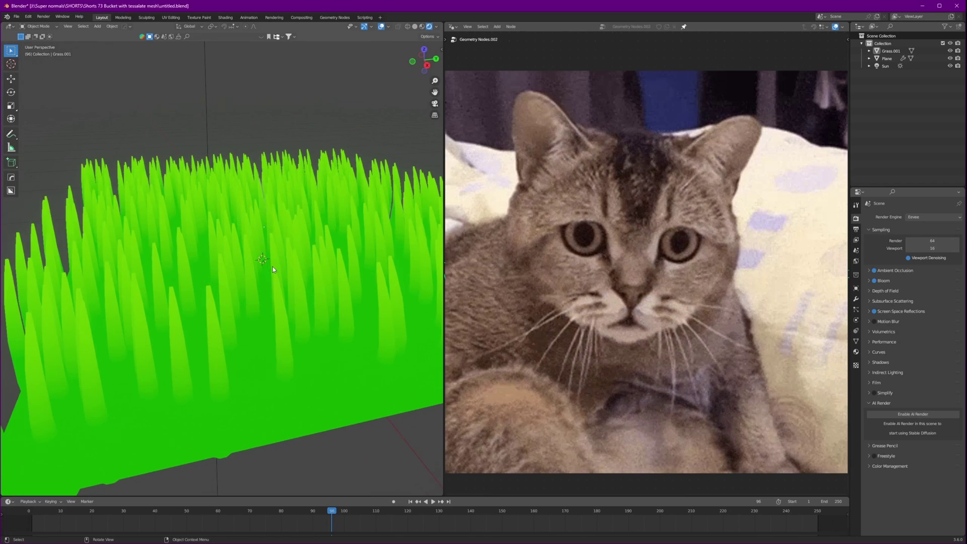
# Step: Select the plane, show a Shader Editor below the geometry nodes, and assign Material.001 to the plane
pyautogui.click(310, 265)
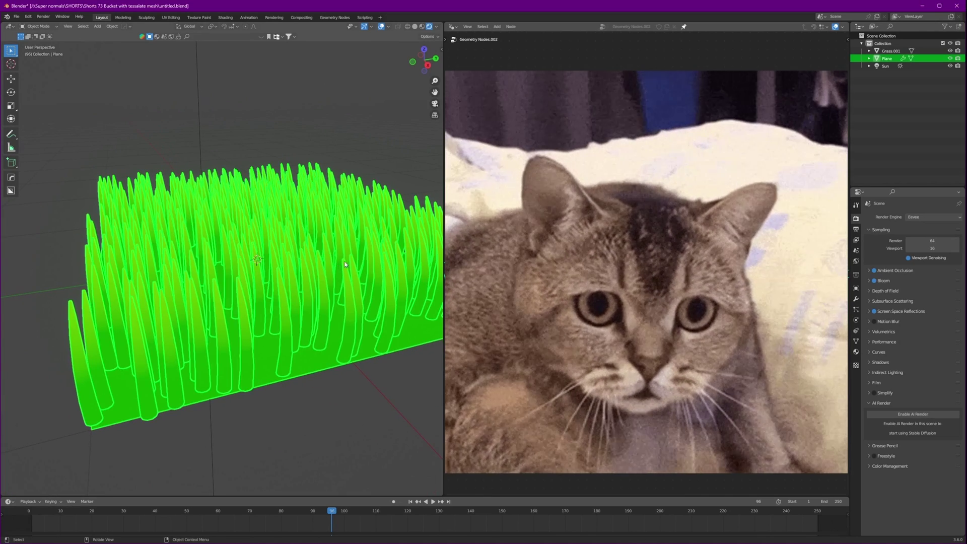
pyautogui.scroll(1, 400, 264)
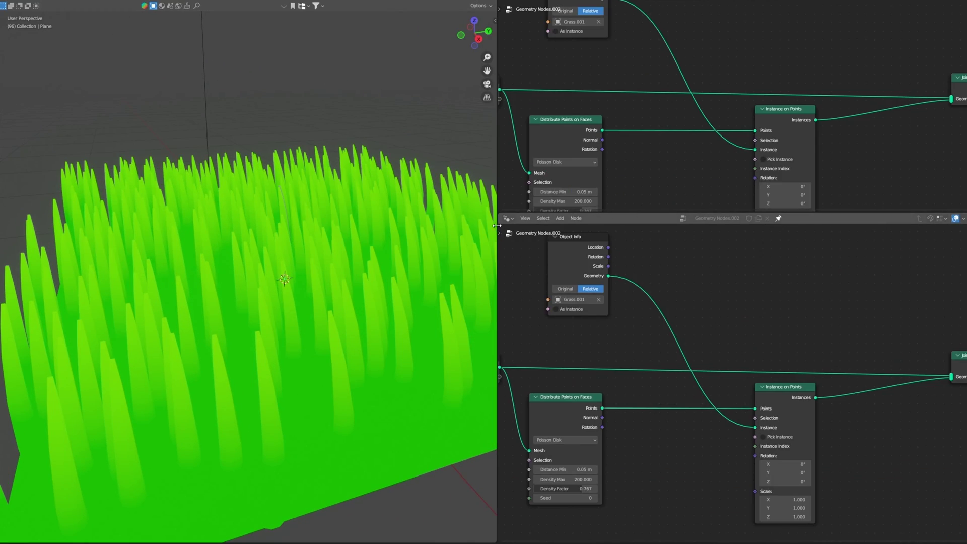
pyautogui.click(507, 219)
pyautogui.click(543, 301)
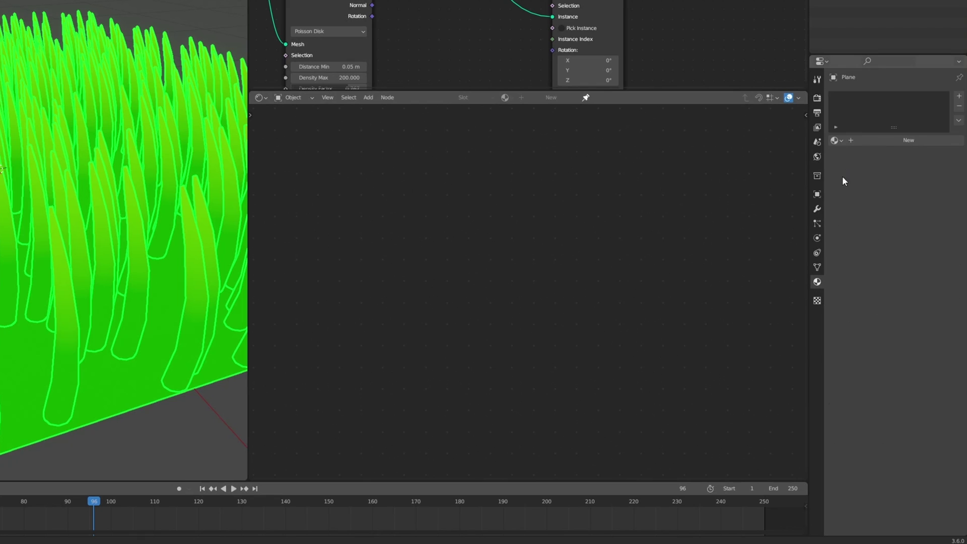
pyautogui.click(835, 141)
pyautogui.click(789, 165)
pyautogui.scroll(5, 524, 282)
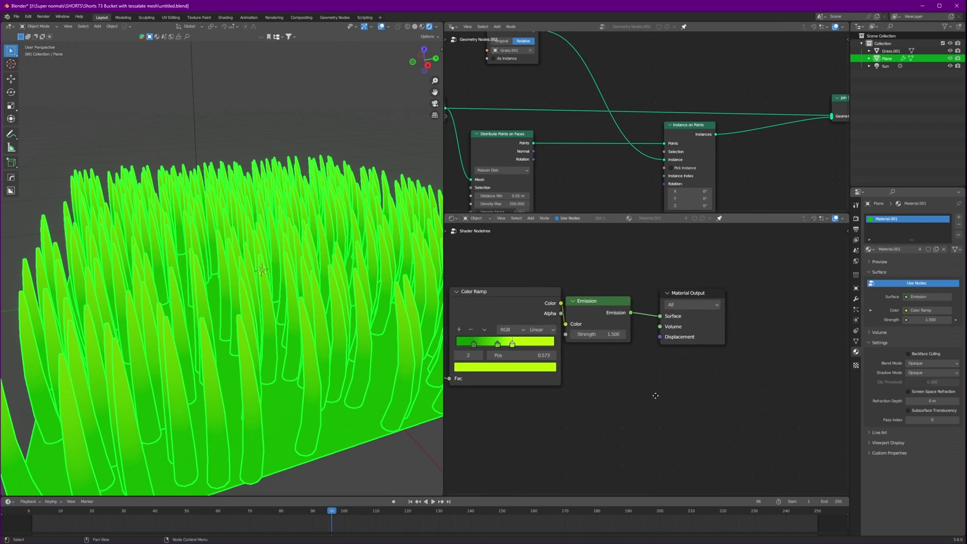
# Step: Spread the material's shader nodes apart, leaving clear gaps between Gradient Texture, Color Ramp, Emission and Material Output
pyautogui.moveTo(539, 344); pyautogui.dragTo(488, 369, button='middle')
pyautogui.moveTo(537, 232); pyautogui.dragTo(672, 225)
pyautogui.moveTo(573, 319); pyautogui.dragTo(643, 315)
pyautogui.moveTo(546, 287); pyautogui.dragTo(696, 279, button='middle')
pyautogui.moveTo(617, 301); pyautogui.dragTo(660, 304)
pyautogui.moveTo(522, 294); pyautogui.dragTo(684, 271, button='middle')
pyautogui.moveTo(629, 306)
pyautogui.mouseDown()
pyautogui.moveTo(649, 305)
pyautogui.moveTo(641, 306)
pyautogui.mouseUp()
pyautogui.scroll(-2, 653, 331)
pyautogui.moveTo(678, 349); pyautogui.dragTo(504, 336, button='middle')
pyautogui.moveTo(747, 292); pyautogui.dragTo(754, 292)
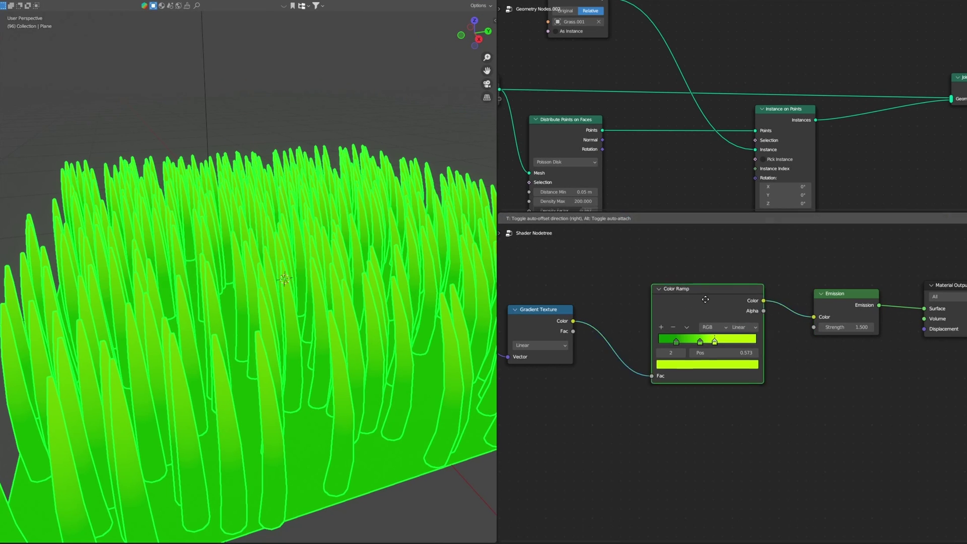
pyautogui.moveTo(706, 299); pyautogui.dragTo(704, 291)
# Step: Set the position of the Color Ramp's yellow-green stop to 0.582
pyautogui.scroll(9, 720, 381)
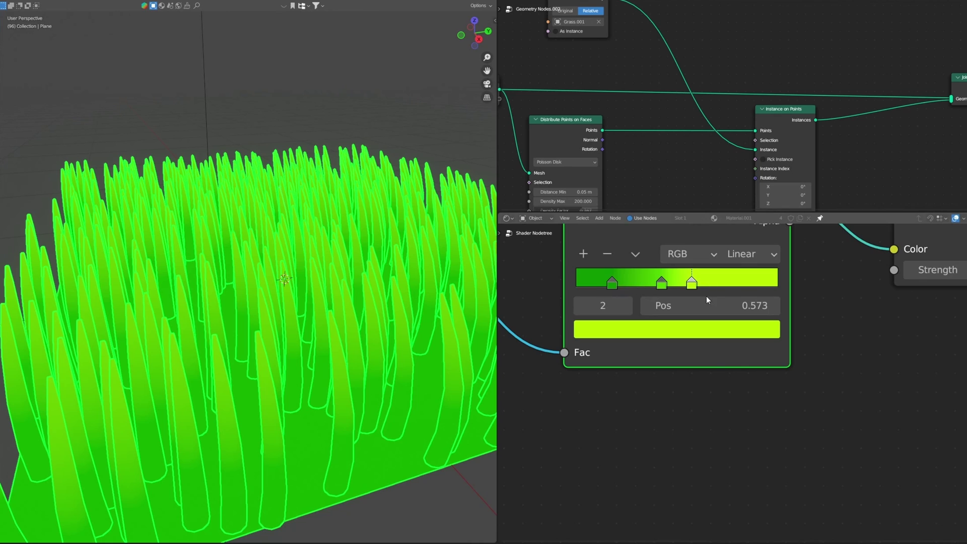
pyautogui.moveTo(702, 413); pyautogui.dragTo(714, 455, button='middle')
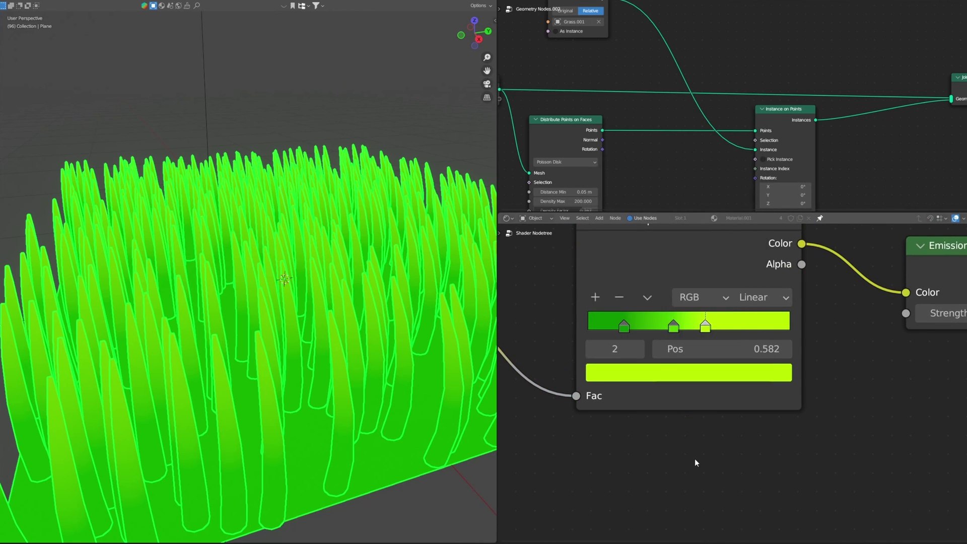
pyautogui.scroll(-4, 694, 459)
# Step: Reposition the Gradient Texture node, move Texture Coordinate and Mapping together beside it, and review the Mapping settings
pyautogui.moveTo(655, 449); pyautogui.dragTo(882, 437, button='middle')
pyautogui.moveTo(682, 290); pyautogui.dragTo(710, 283)
pyautogui.scroll(-4, 653, 373)
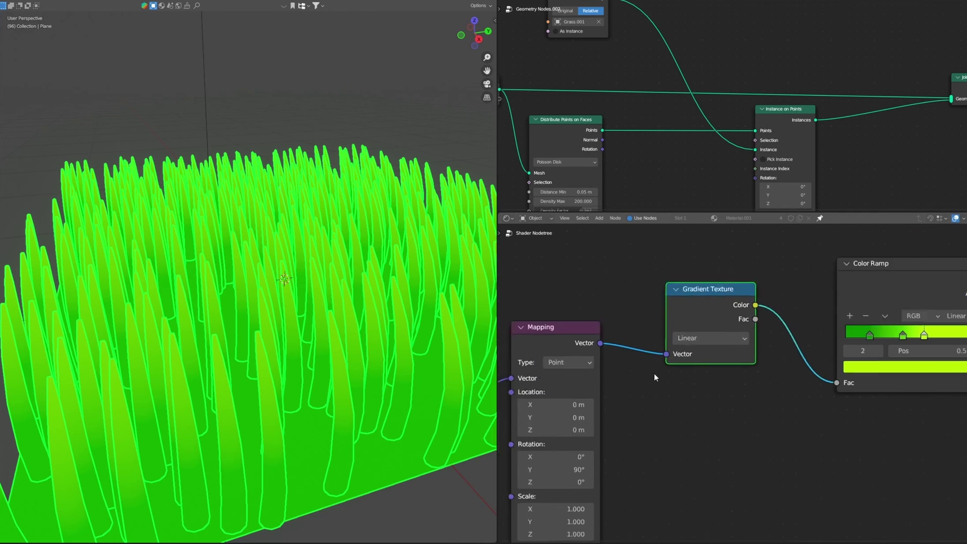
pyautogui.moveTo(600, 305); pyautogui.dragTo(527, 353)
pyautogui.press('g')
pyautogui.moveTo(567, 307); pyautogui.dragTo(605, 287, button='middle')
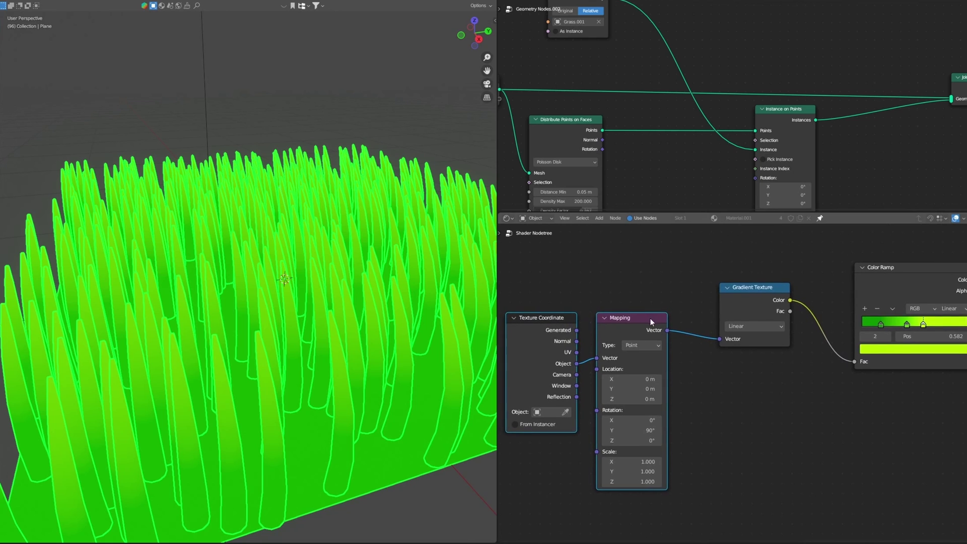
pyautogui.scroll(4, 650, 319)
pyautogui.scroll(4, 697, 395)
pyautogui.scroll(-3, 698, 395)
pyautogui.moveTo(672, 432); pyautogui.dragTo(756, 399, button='middle')
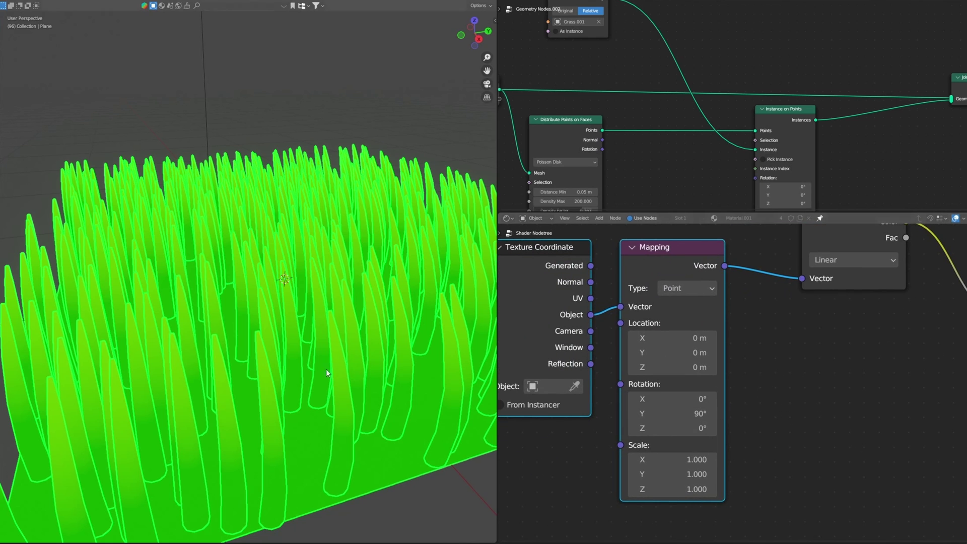
pyautogui.moveTo(326, 369)
pyautogui.mouseDown(button='middle')
pyautogui.moveTo(310, 349)
pyautogui.moveTo(316, 372)
pyautogui.mouseUp(button='middle')
# Step: Deselect the plane and show the Shader Editor in the lower node area with the whole grass material network in view
pyautogui.click(415, 134)
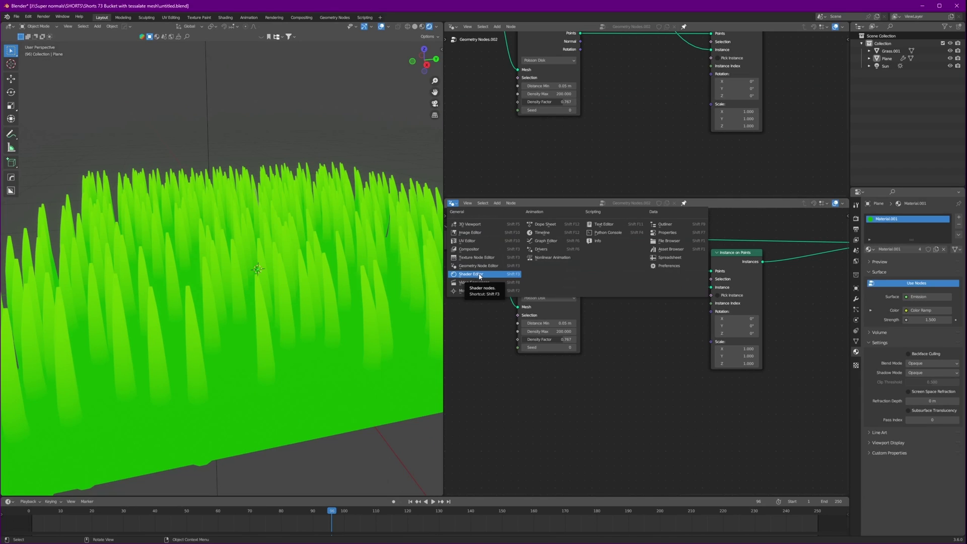
pyautogui.click(480, 274)
pyautogui.scroll(4, 704, 352)
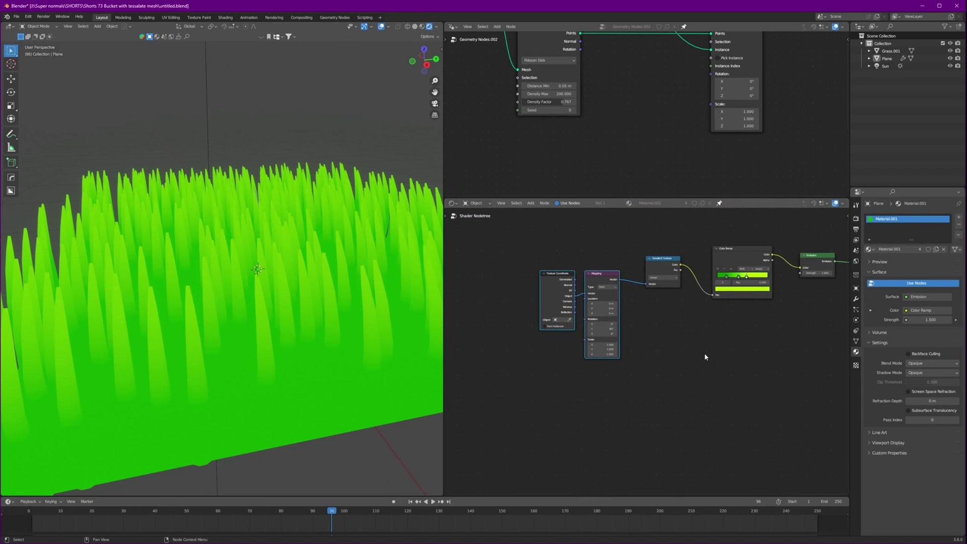
pyautogui.scroll(-4, 737, 264)
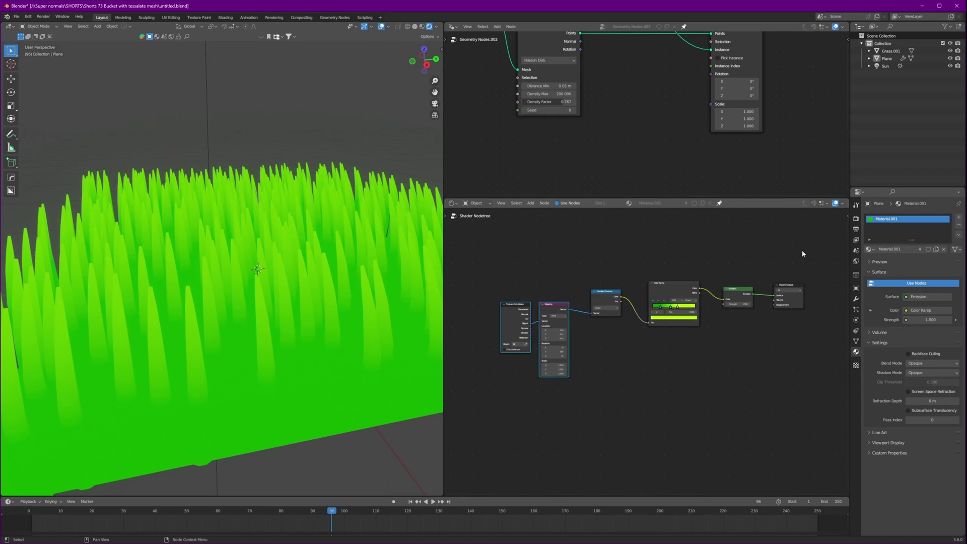
# Step: Select all the grass material's shader nodes, scale their spacing and move them
pyautogui.moveTo(802, 250); pyautogui.dragTo(504, 361)
pyautogui.press('s')
pyautogui.click(701, 351)
pyautogui.scroll(7, 702, 351)
pyautogui.press('g')
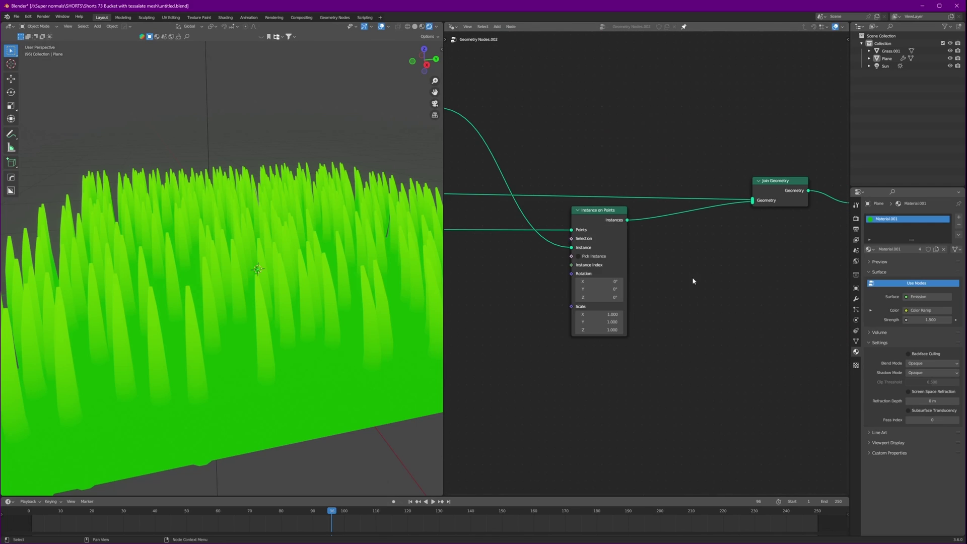
# Step: Add a Random Value node and connect its Value output to the Scale input of Instance on Points
pyautogui.moveTo(693, 280); pyautogui.dragTo(709, 249, button='middle')
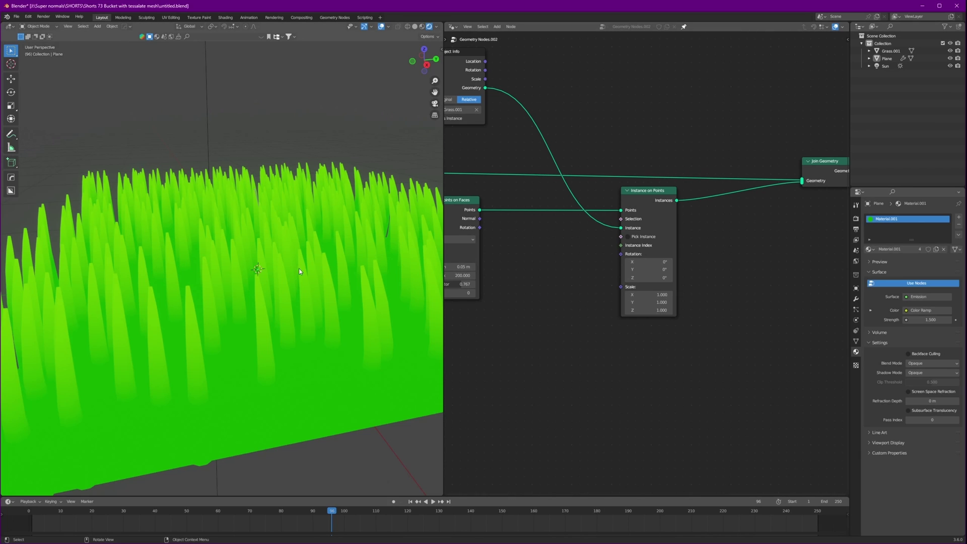
pyautogui.scroll(3, 721, 362)
pyautogui.hotkey('shift', 'a')
pyautogui.click(551, 288)
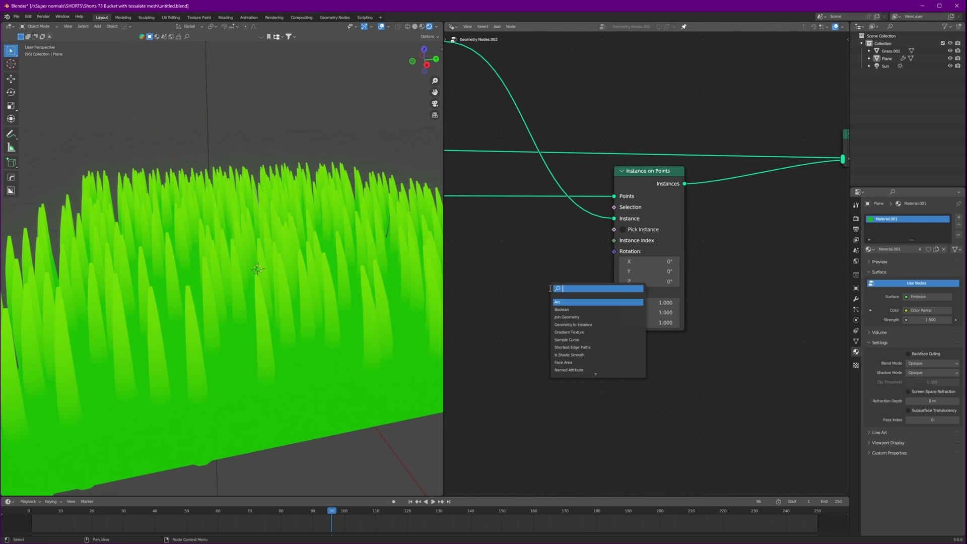
pyautogui.write('rand')
pyautogui.press('Return')
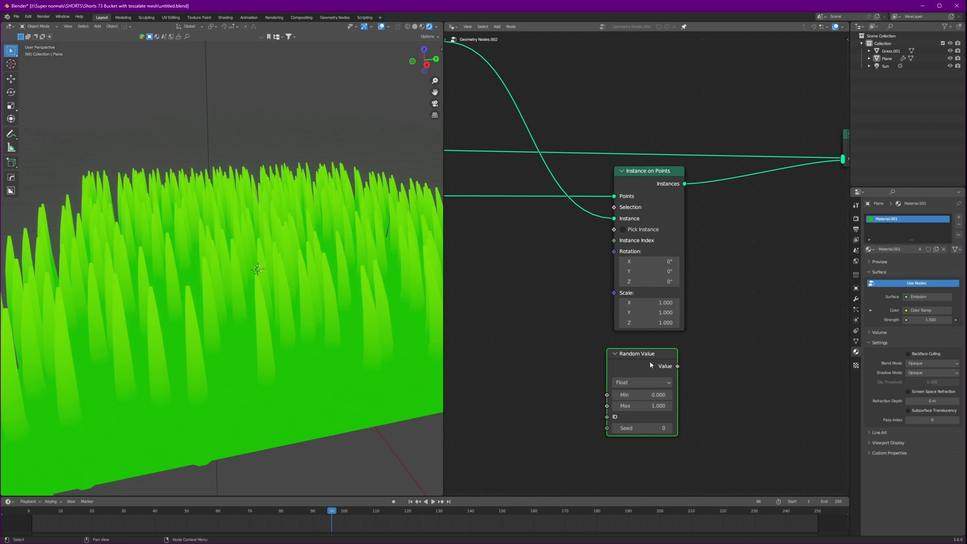
pyautogui.moveTo(615, 292); pyautogui.dragTo(615, 294)
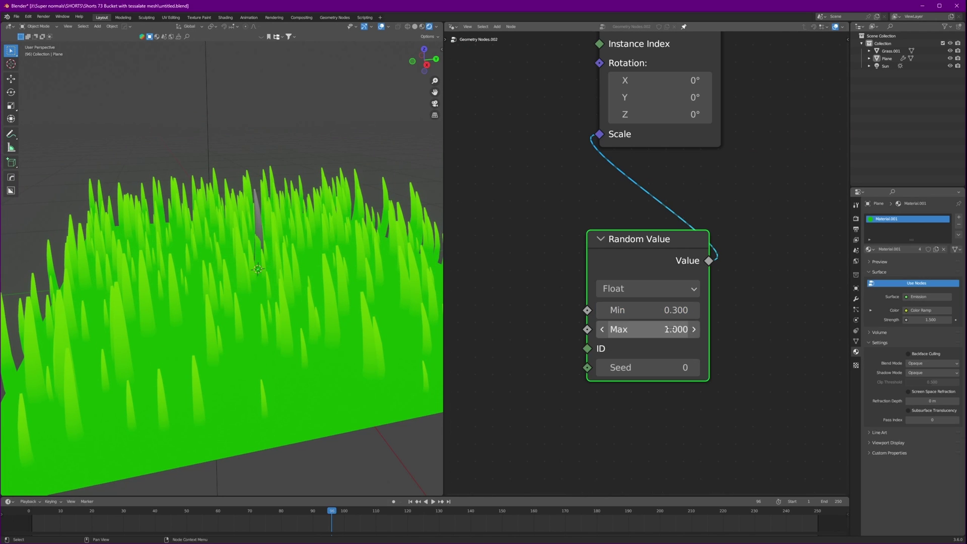
# Step: Set the Random Value node's Min to 0.460 and Max to 0.880 to vary the blade scale
pyautogui.moveTo(669, 329); pyautogui.dragTo(673, 329)
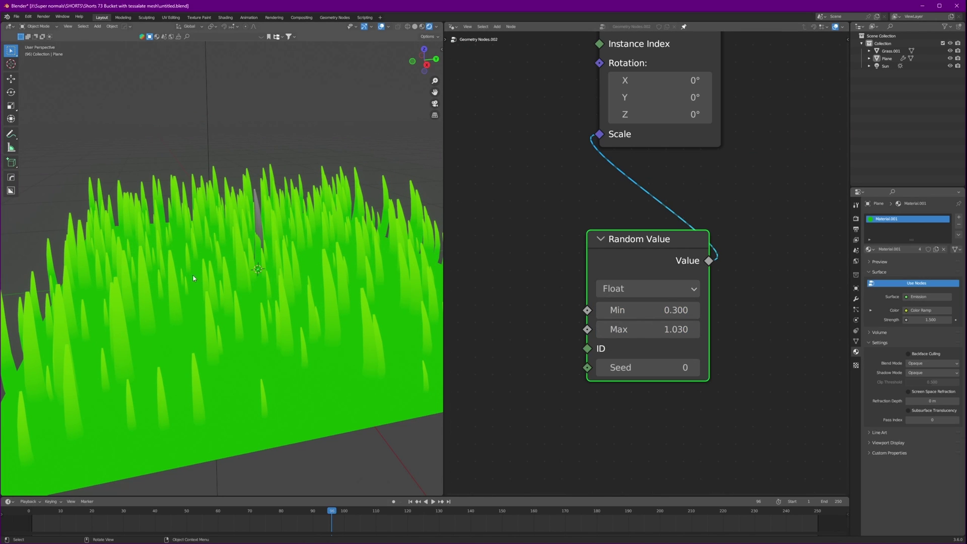
pyautogui.keyDown('shift'); pyautogui.moveTo(665, 331); pyautogui.dragTo(665, 310); pyautogui.keyUp('shift')
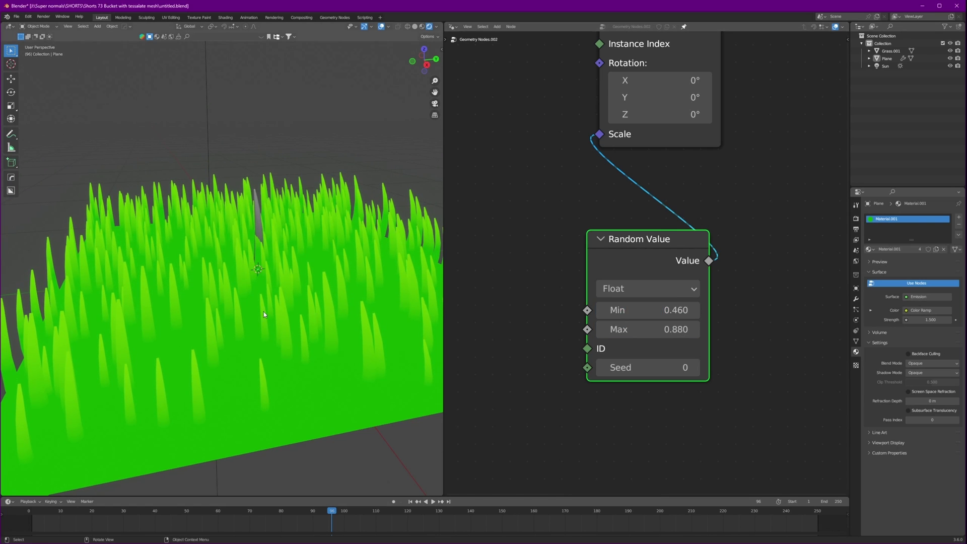
pyautogui.moveTo(264, 312)
pyautogui.mouseDown(button='middle')
pyautogui.moveTo(236, 305)
pyautogui.moveTo(274, 313)
pyautogui.mouseUp(button='middle')
# Step: Set Density Max to 200 on the Distribute Points on Faces node and hide the original grass blade
pyautogui.scroll(-6, 570, 194)
pyautogui.moveTo(570, 194); pyautogui.dragTo(692, 324, button='middle')
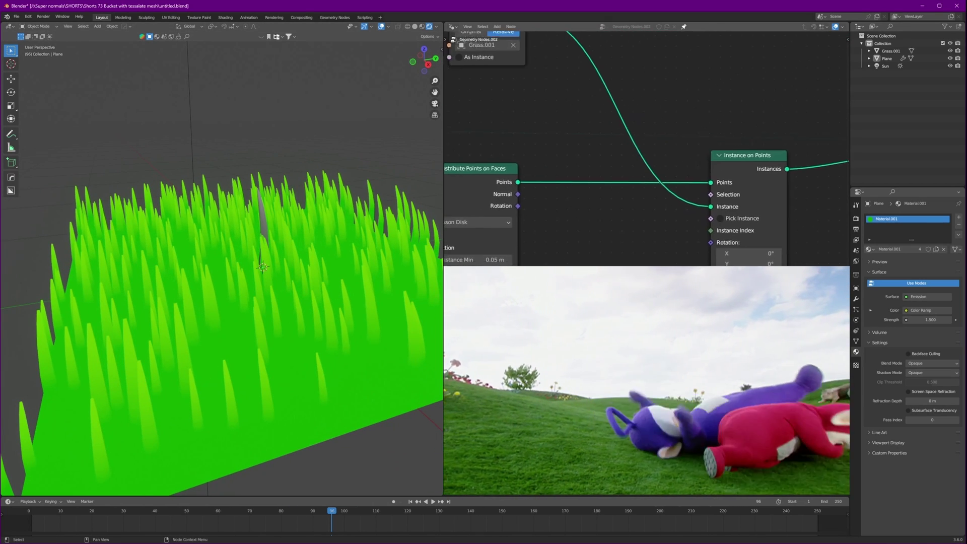
pyautogui.moveTo(506, 309); pyautogui.dragTo(623, 309, button='middle')
pyautogui.scroll(5, 624, 309)
pyautogui.moveTo(600, 294); pyautogui.dragTo(610, 294)
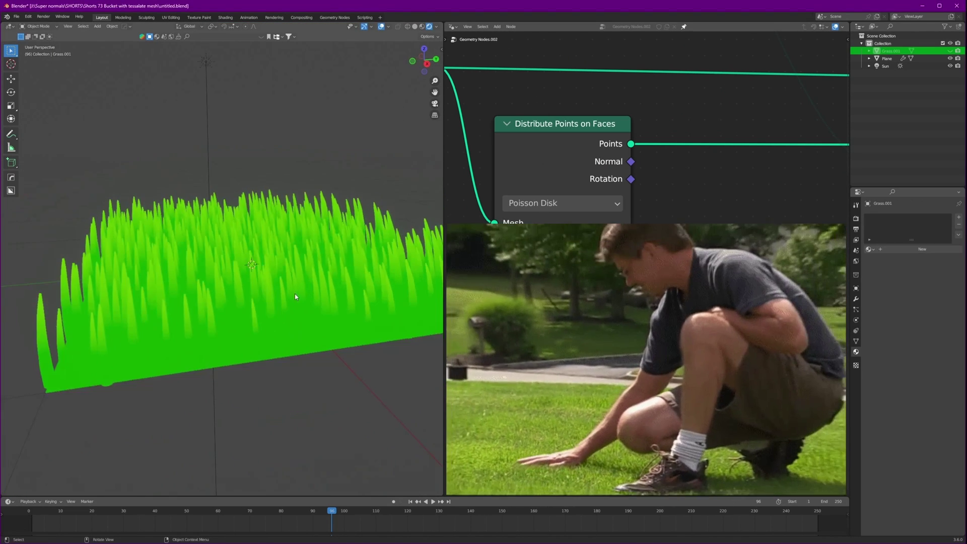
# Step: Select the plane, add a Noise Texture node and connect its Fac output to the Rotation input of Instance on Points
pyautogui.click(295, 294)
pyautogui.moveTo(769, 353); pyautogui.dragTo(600, 317, button='middle')
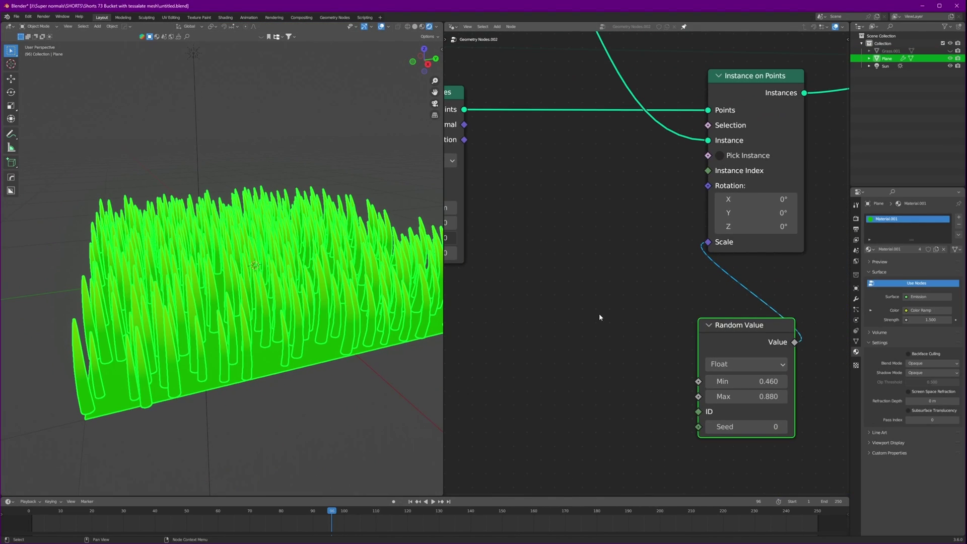
pyautogui.click(599, 315)
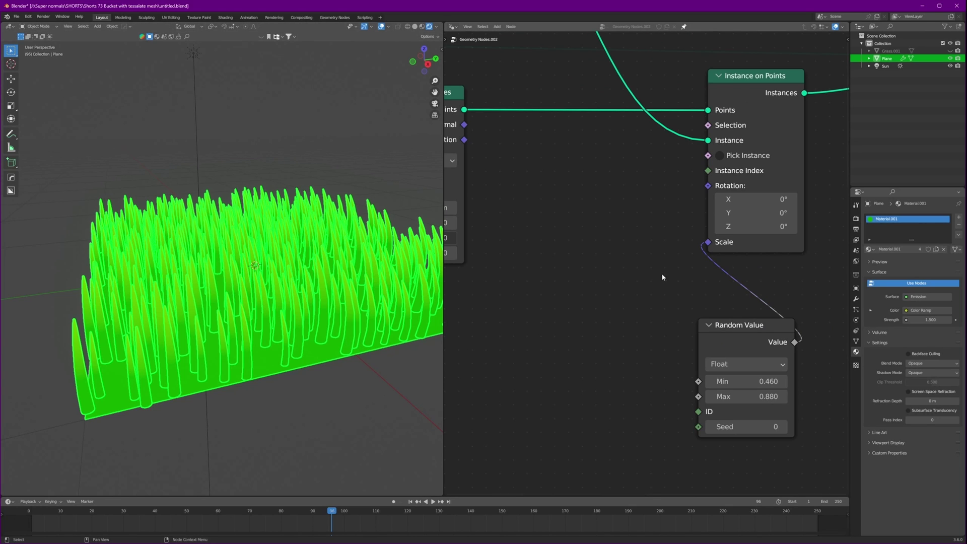
pyautogui.moveTo(603, 241); pyautogui.dragTo(694, 229, button='middle')
pyautogui.scroll(2, 643, 250)
pyautogui.scroll(-3, 617, 226)
pyautogui.hotkey('shift', 'a')
pyautogui.click(617, 227)
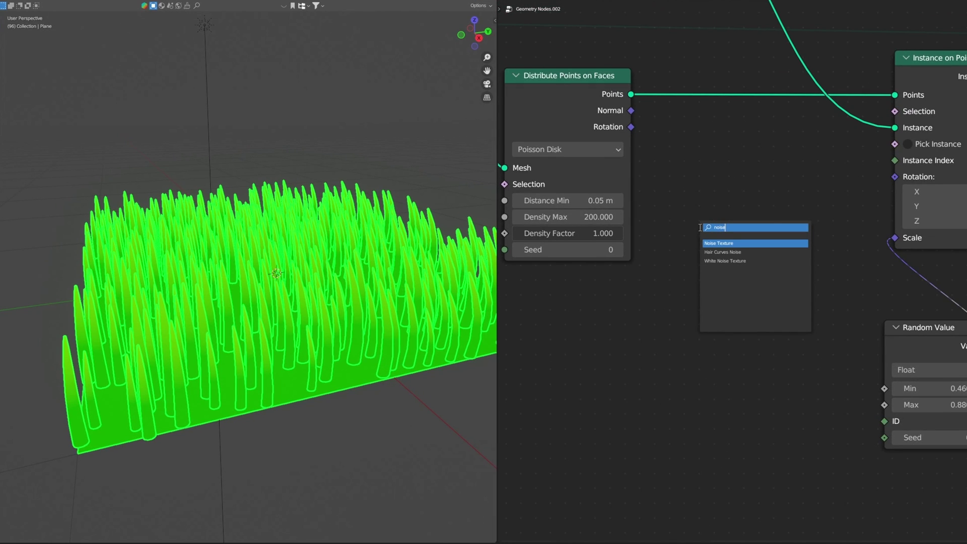
pyautogui.press('Return')
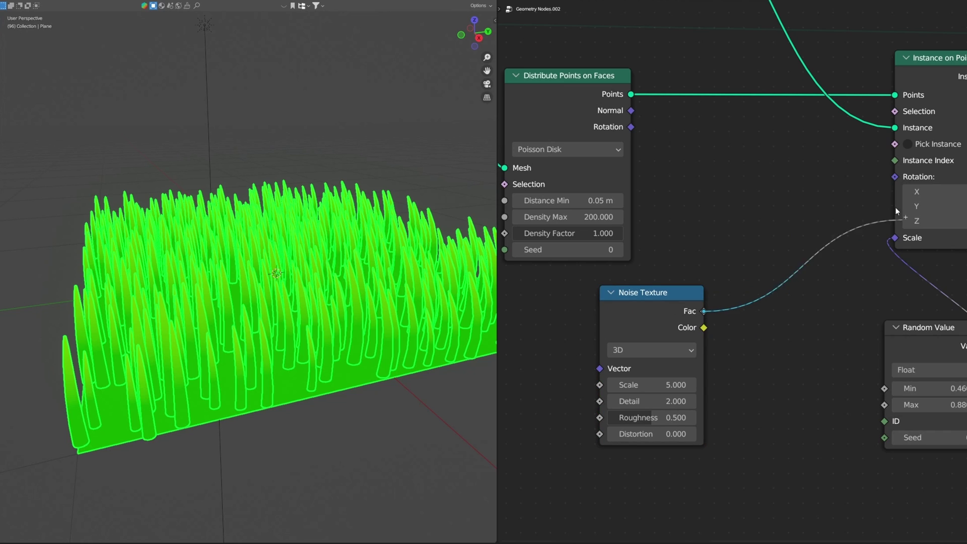
pyautogui.moveTo(896, 207); pyautogui.dragTo(895, 176)
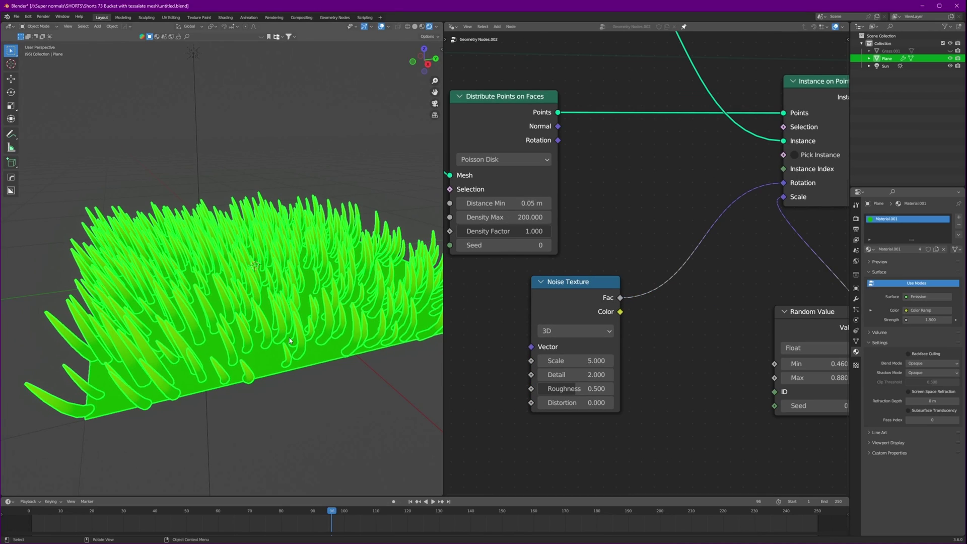
# Step: Switch the Noise Texture to 4D with W at 0.650, and deselect the plane
pyautogui.moveTo(289, 338)
pyautogui.mouseDown(button='middle')
pyautogui.moveTo(289, 348)
pyautogui.moveTo(301, 336)
pyautogui.mouseUp(button='middle')
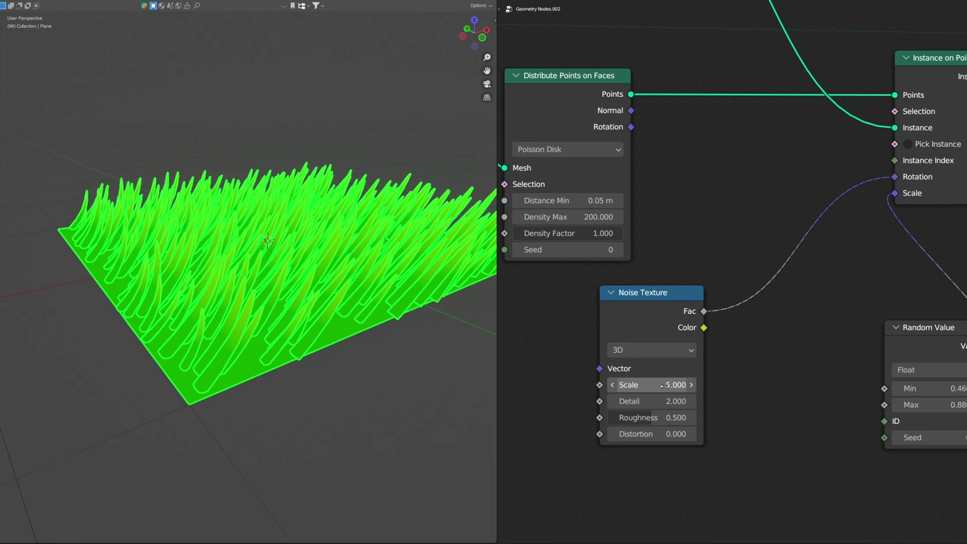
pyautogui.click(643, 350)
pyautogui.click(629, 414)
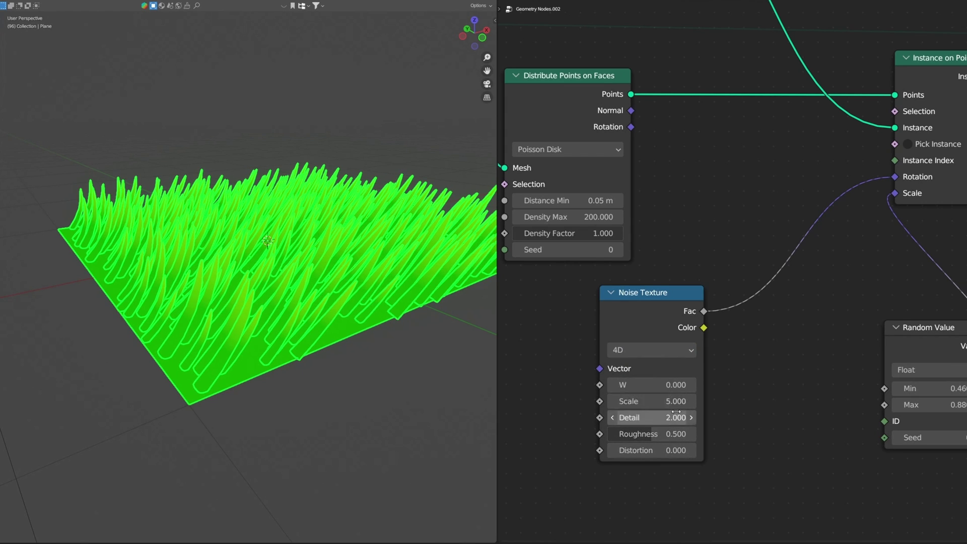
pyautogui.scroll(3, 667, 414)
pyautogui.moveTo(667, 415); pyautogui.dragTo(743, 324, button='middle')
pyautogui.moveTo(726, 324); pyautogui.dragTo(703, 324)
pyautogui.click(409, 386)
# Step: Move the Noise Texture node slightly closer to Instance on Points and inspect the tilted grass from several angles
pyautogui.moveTo(855, 321); pyautogui.dragTo(764, 345, button='middle')
pyautogui.scroll(-1, 751, 287)
pyautogui.moveTo(726, 286); pyautogui.dragTo(721, 304, button='middle')
pyautogui.click(627, 264)
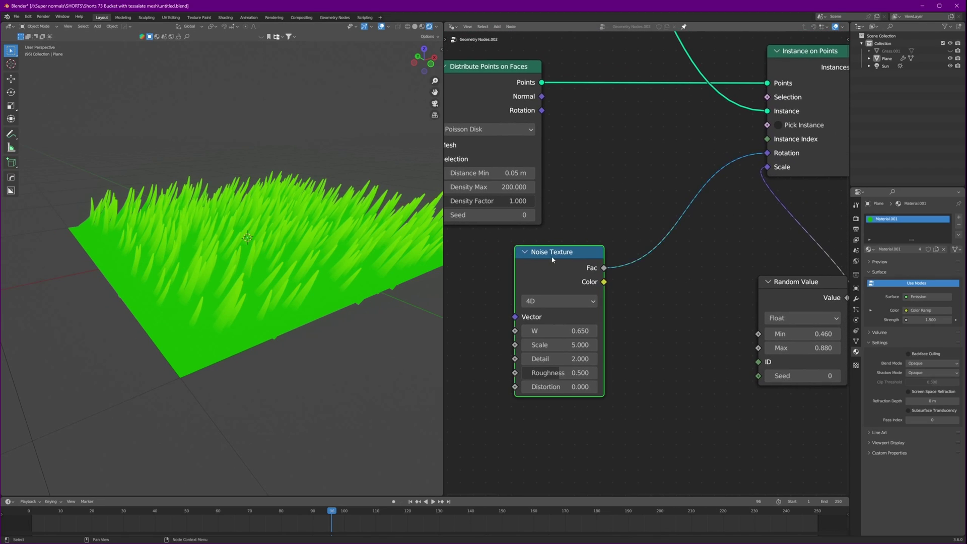
pyautogui.moveTo(553, 259); pyautogui.dragTo(570, 263)
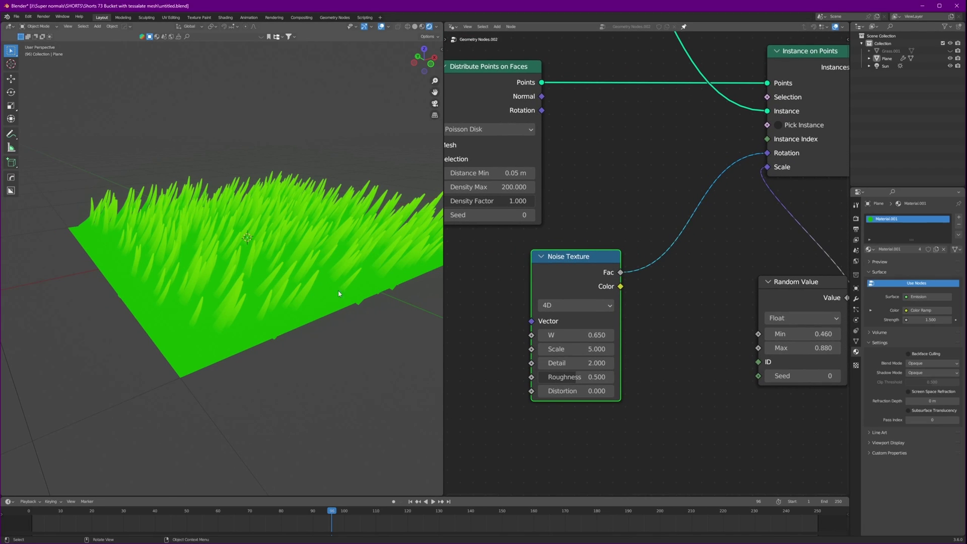
pyautogui.moveTo(339, 294)
pyautogui.mouseDown(button='middle')
pyautogui.moveTo(321, 299)
pyautogui.moveTo(341, 309)
pyautogui.mouseUp(button='middle')
pyautogui.scroll(3, 718, 193)
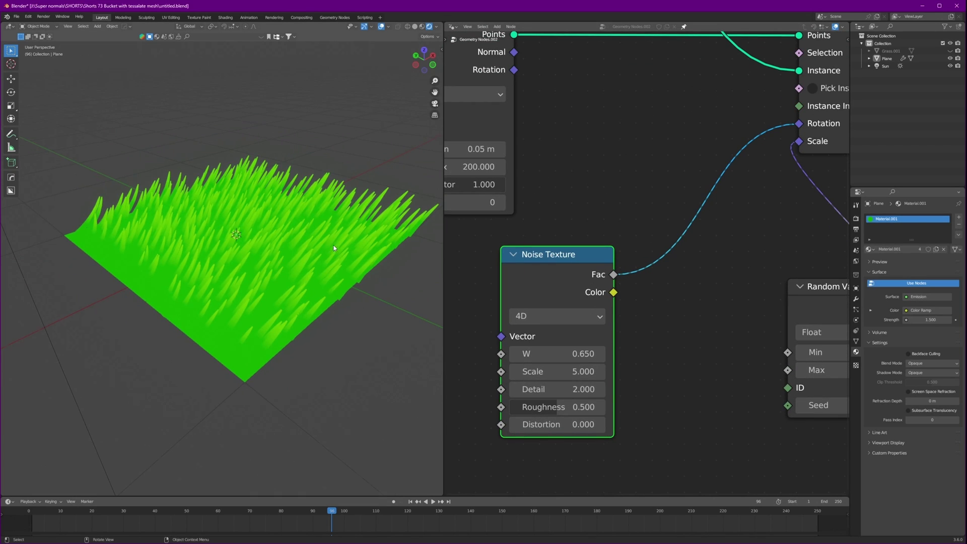
pyautogui.moveTo(334, 248); pyautogui.dragTo(339, 251, button='middle')
pyautogui.scroll(3, 342, 252)
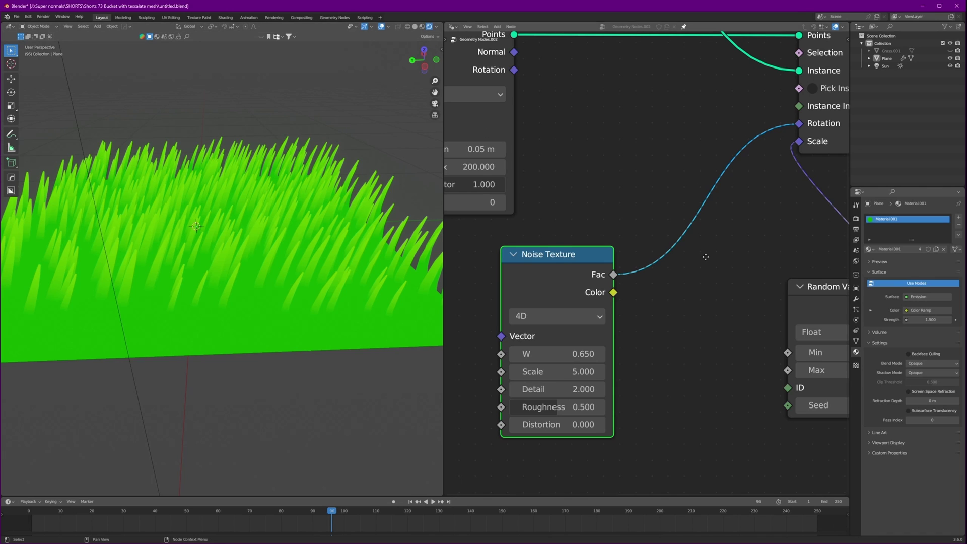
# Step: Insert a Vector Math node between the Noise Texture's Fac output and the Rotation input, and set its operation to Subtract
pyautogui.hotkey('shift', 'a')
pyautogui.click(652, 206)
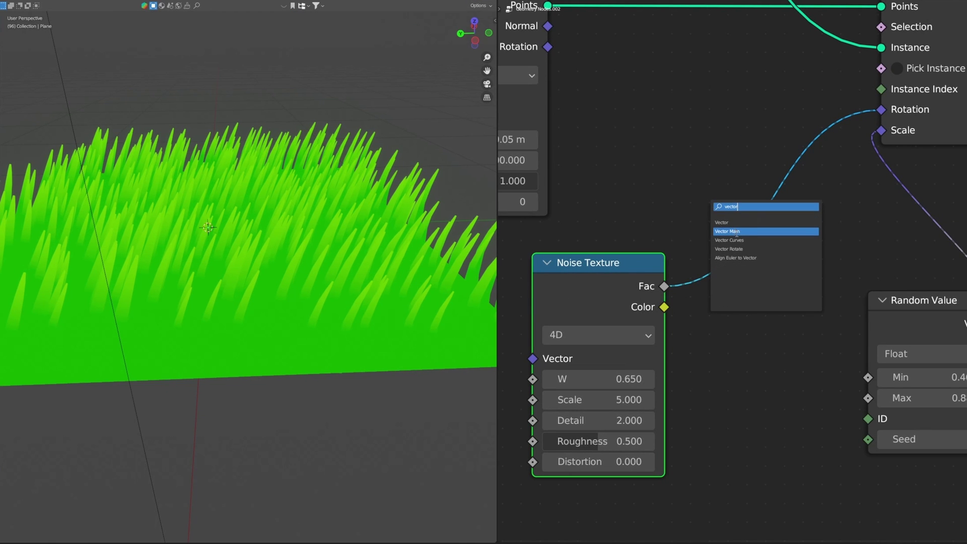
pyautogui.click(737, 231)
pyautogui.click(765, 206)
pyautogui.click(802, 222)
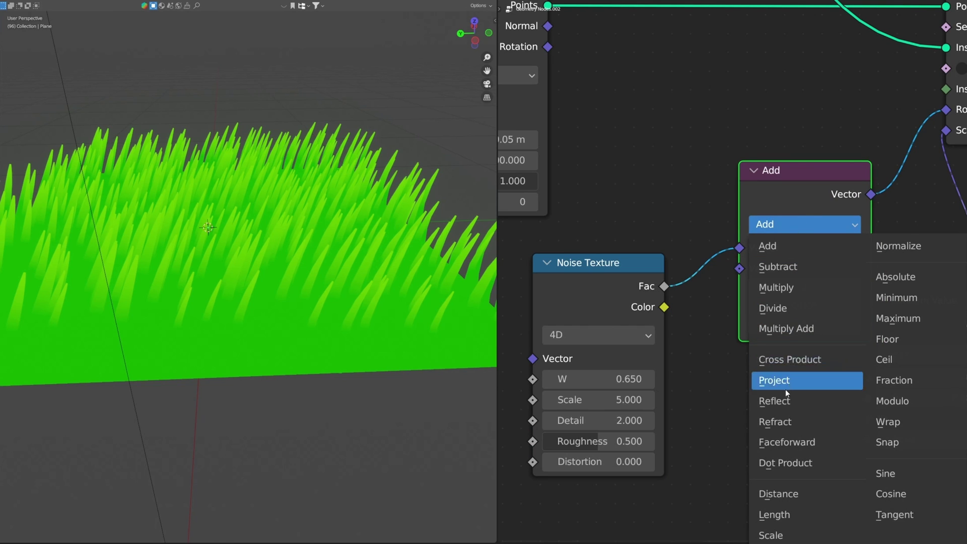
pyautogui.click(790, 271)
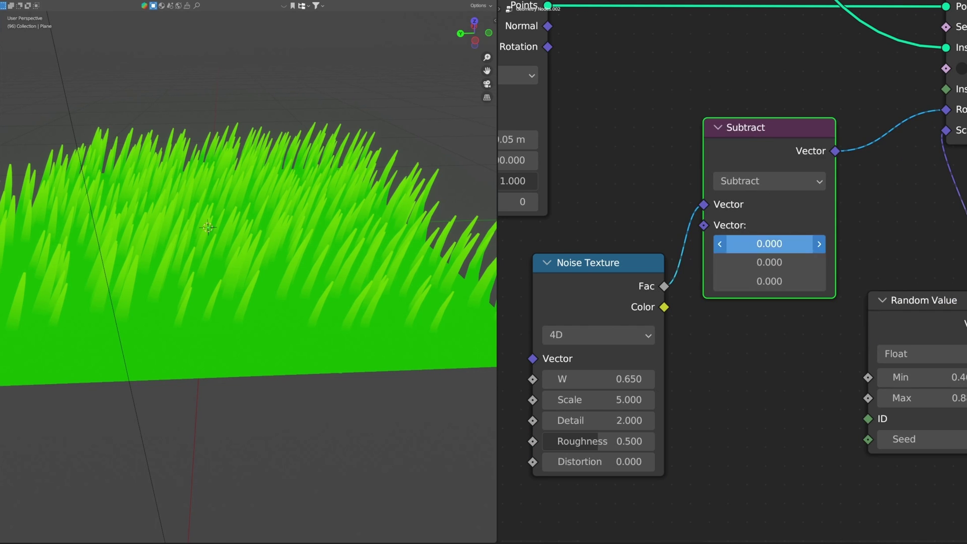
# Step: Set all three values of the Subtract node's second vector to 0.500 and the Noise Texture's W to 1.220
pyautogui.moveTo(766, 244); pyautogui.dragTo(766, 282)
pyautogui.write('0.45')
pyautogui.press('Return')
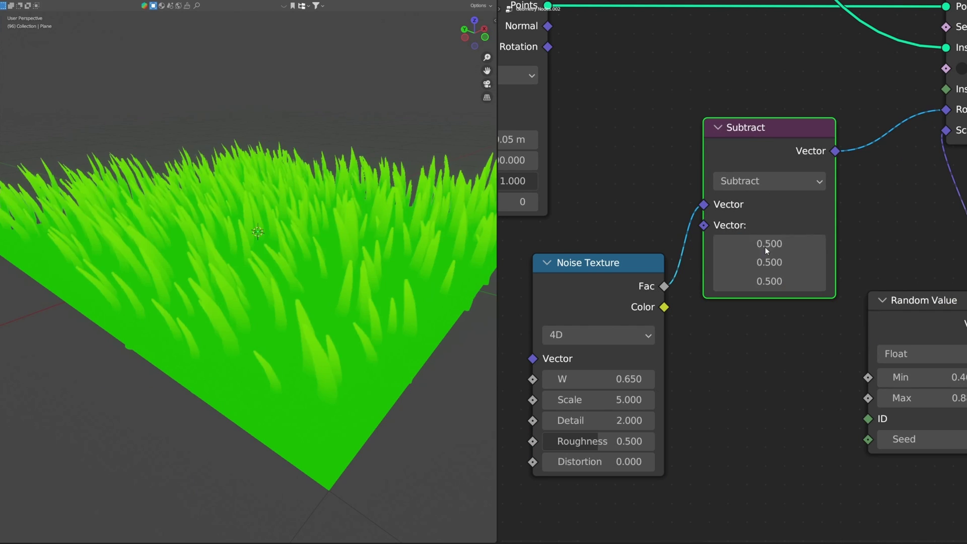
pyautogui.moveTo(727, 162); pyautogui.dragTo(902, 123, button='middle')
# Step: Duplicate the Subtract node in front of the Noise Texture, add a Position node and connect it to the duplicate's first Vector input
pyautogui.click(903, 126)
pyautogui.hotkey('shift', 'd')
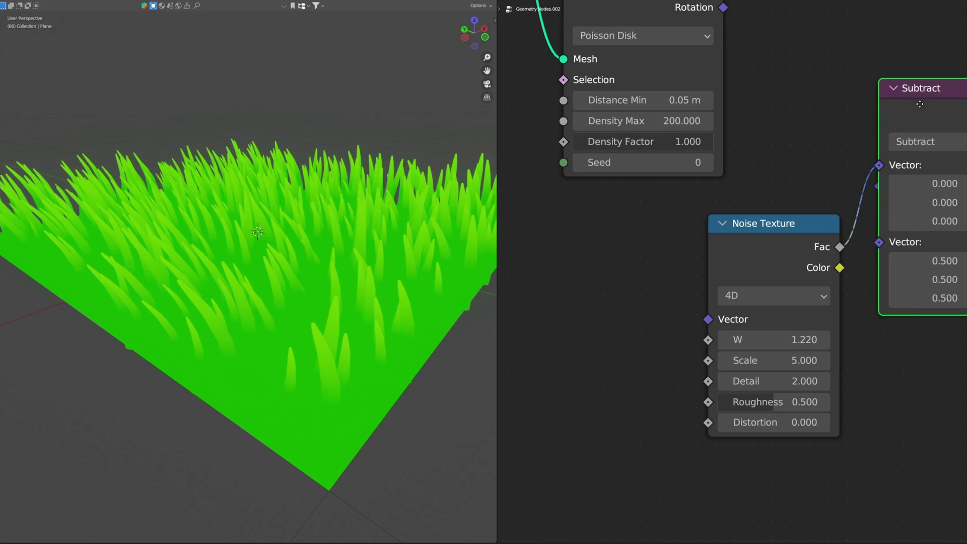
pyautogui.click(568, 267)
pyautogui.hotkey('shift', 'a')
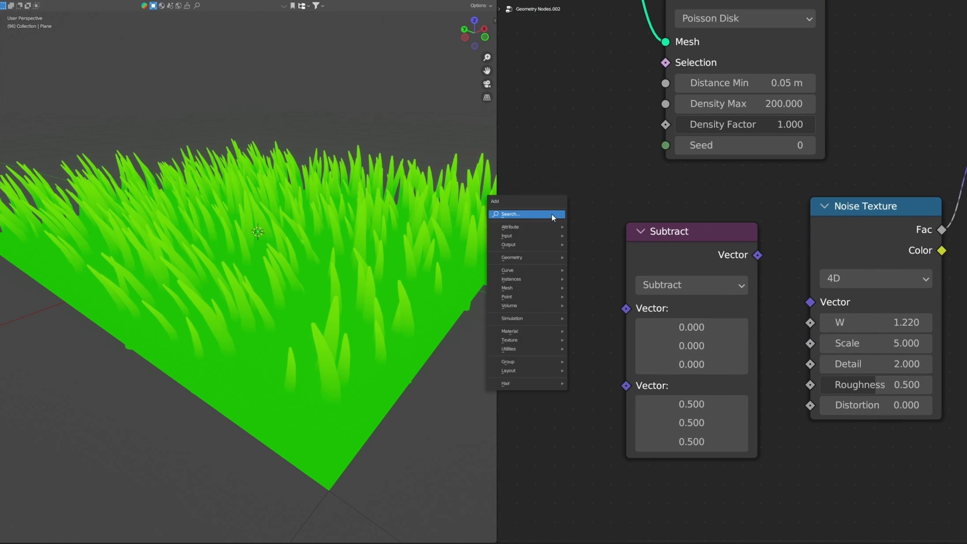
pyautogui.click(553, 214)
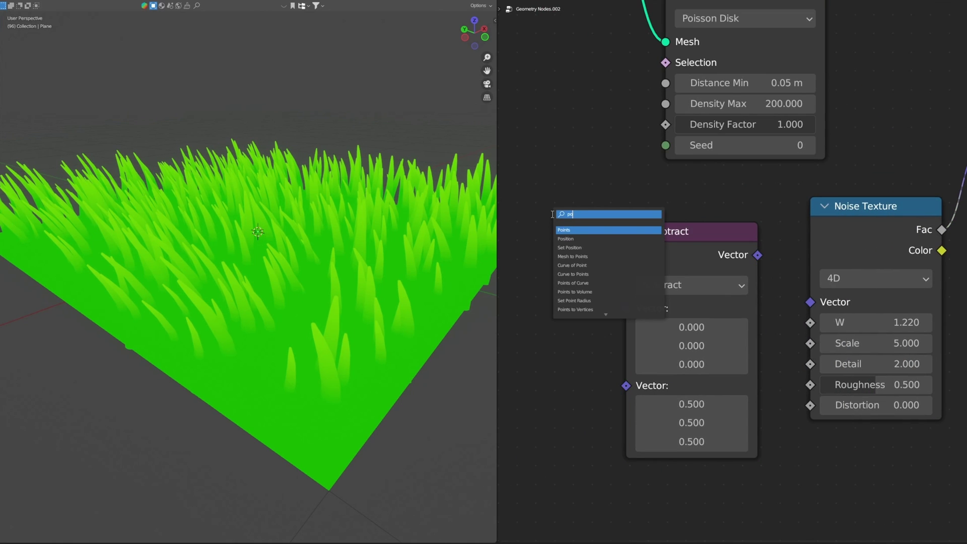
pyautogui.click(577, 227)
pyautogui.click(499, 257)
pyautogui.moveTo(618, 289); pyautogui.dragTo(632, 308)
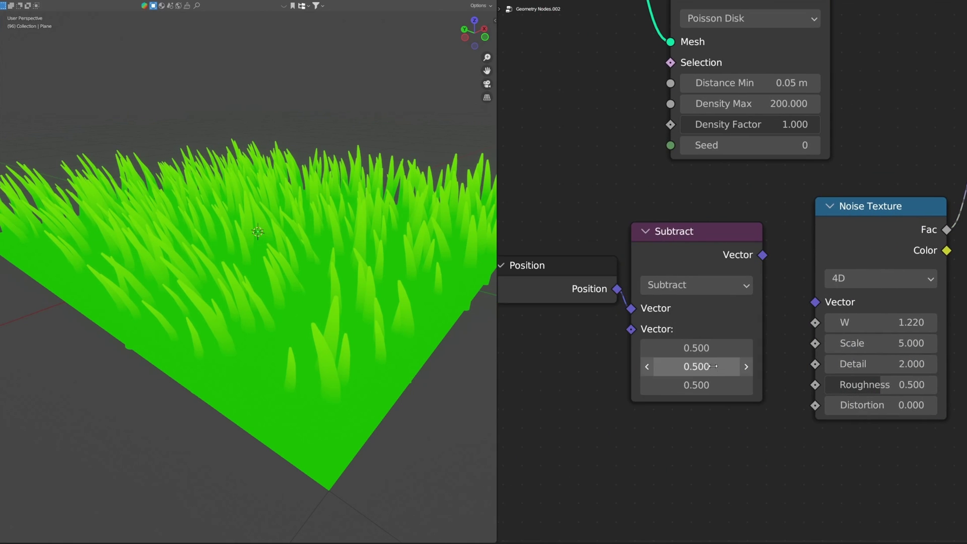
# Step: Set the duplicated Subtract node's Y and Z values to 0 and connect its output to the Noise Texture's Vector input
pyautogui.moveTo(705, 367); pyautogui.dragTo(706, 385)
pyautogui.write('0')
pyautogui.press('Return')
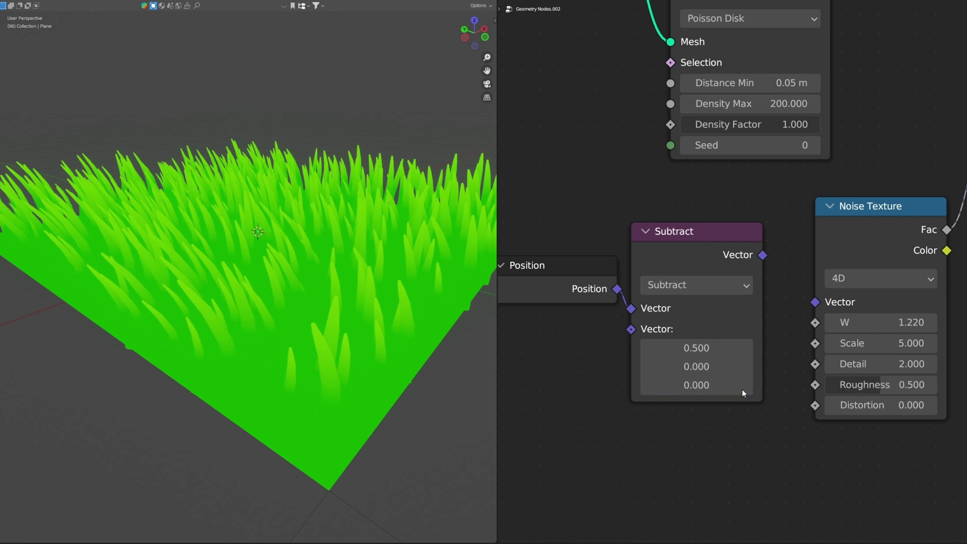
pyautogui.moveTo(816, 304); pyautogui.dragTo(815, 302)
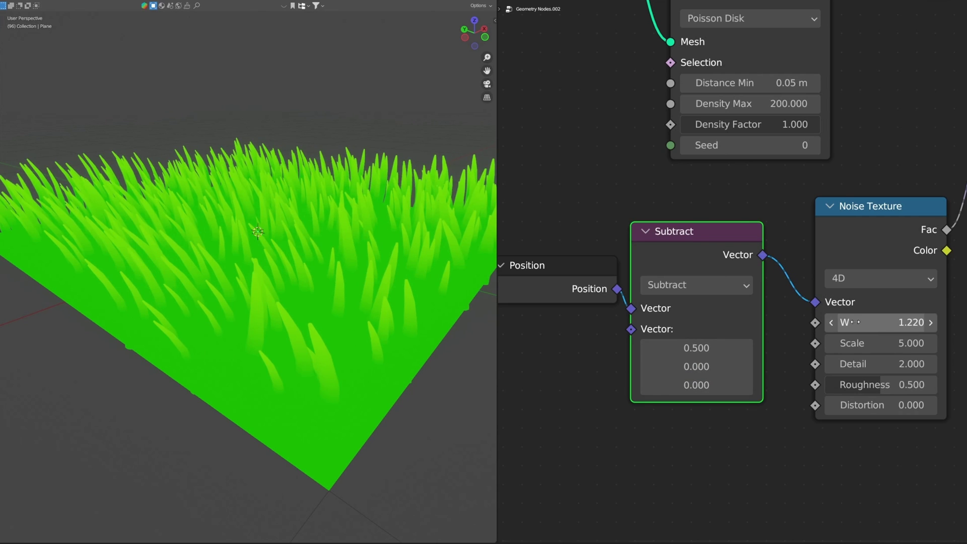
# Step: Test different X values on the duplicated Subtract node and drive that value with the expression #frame/24
pyautogui.moveTo(697, 347); pyautogui.dragTo(740, 347)
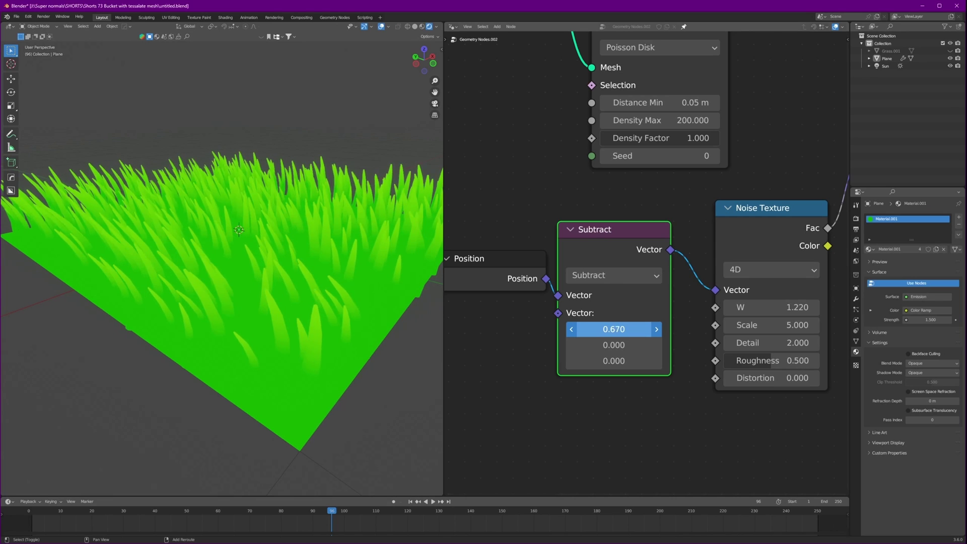
pyautogui.moveTo(614, 329); pyautogui.dragTo(628, 329)
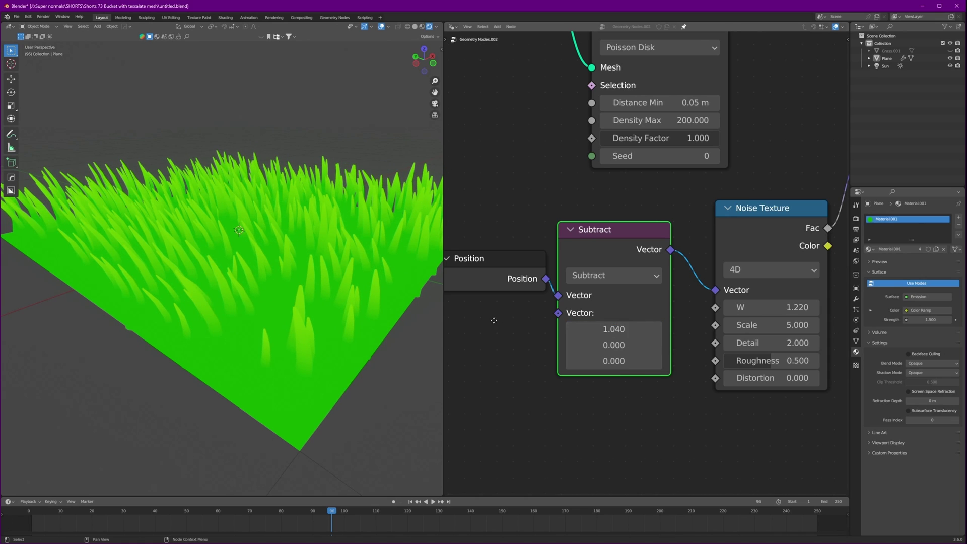
pyautogui.click(607, 330)
pyautogui.write('#frame/')
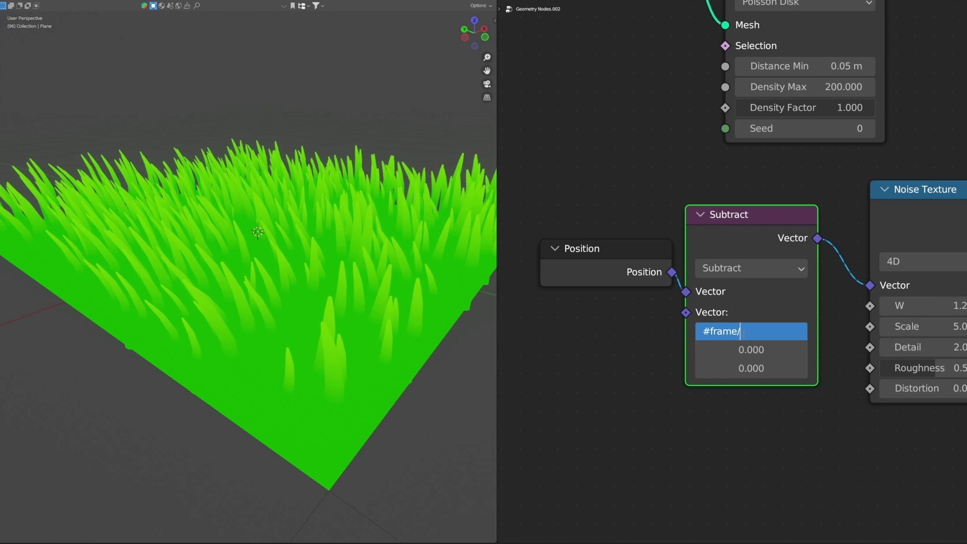
pyautogui.write('24')
pyautogui.press('Return')
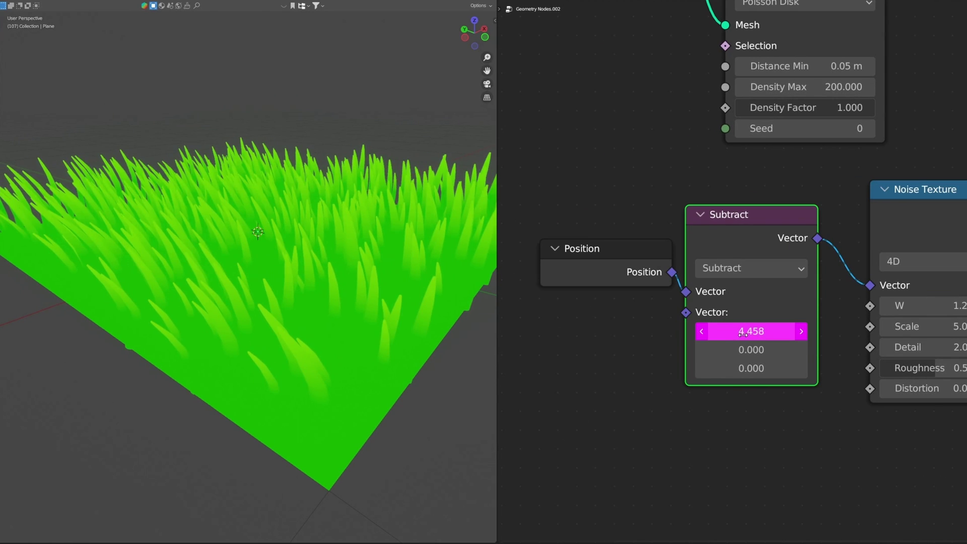
# Step: Set the Noise Texture's Scale to 1.000 and view the playing grass animation from another angle
pyautogui.scroll(-3, 815, 362)
pyautogui.scroll(2, 714, 389)
pyautogui.click(726, 353)
pyautogui.write('1')
pyautogui.press('Return')
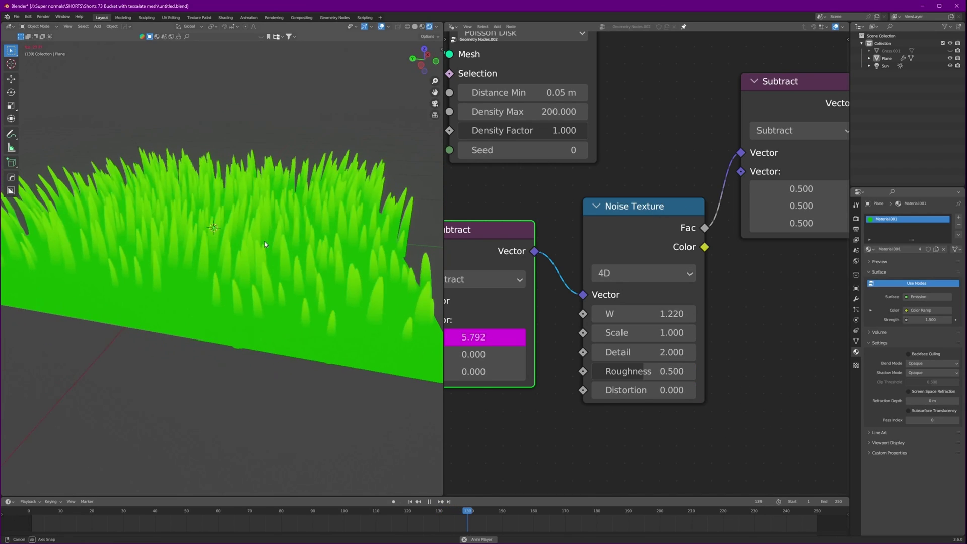
pyautogui.moveTo(264, 241)
pyautogui.mouseDown(button='middle')
pyautogui.moveTo(237, 243)
pyautogui.moveTo(249, 250)
pyautogui.mouseUp(button='middle')
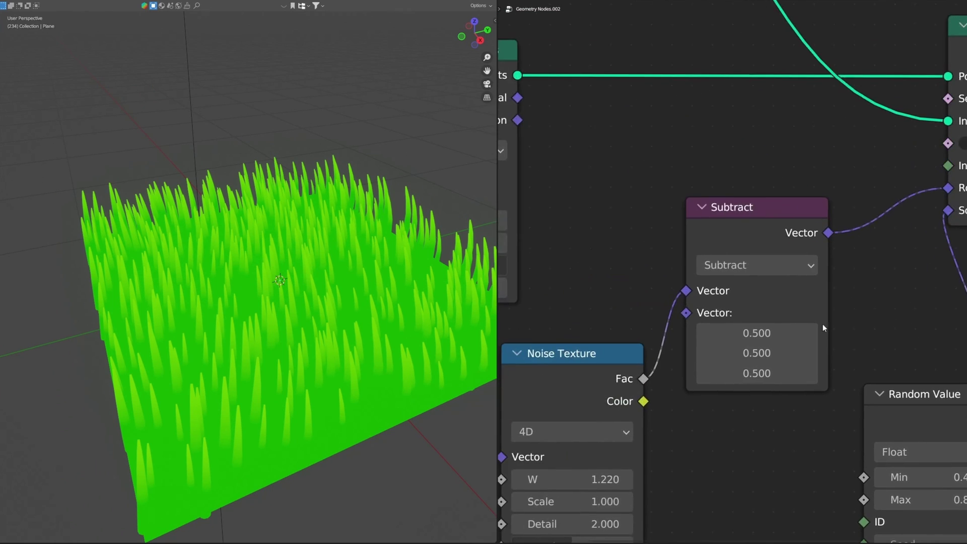
# Step: Set Density Max to 300 on the Distribute Points on Faces node
pyautogui.moveTo(458, 229); pyautogui.dragTo(640, 283, button='middle')
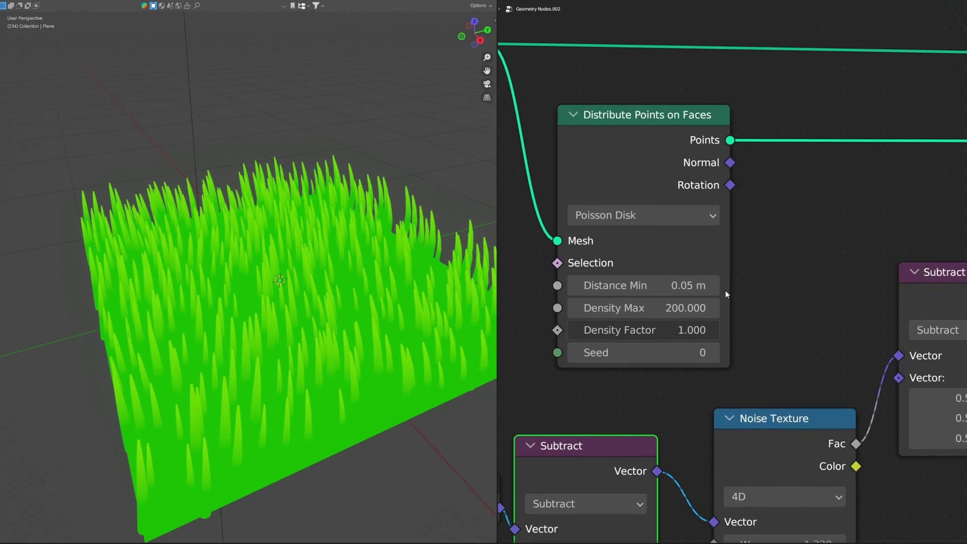
pyautogui.click(589, 295)
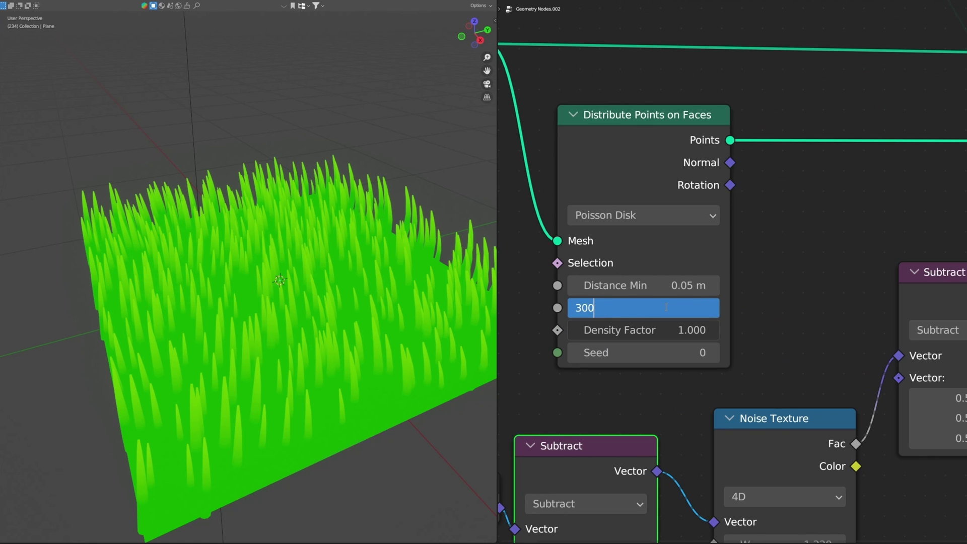
pyautogui.press('Return')
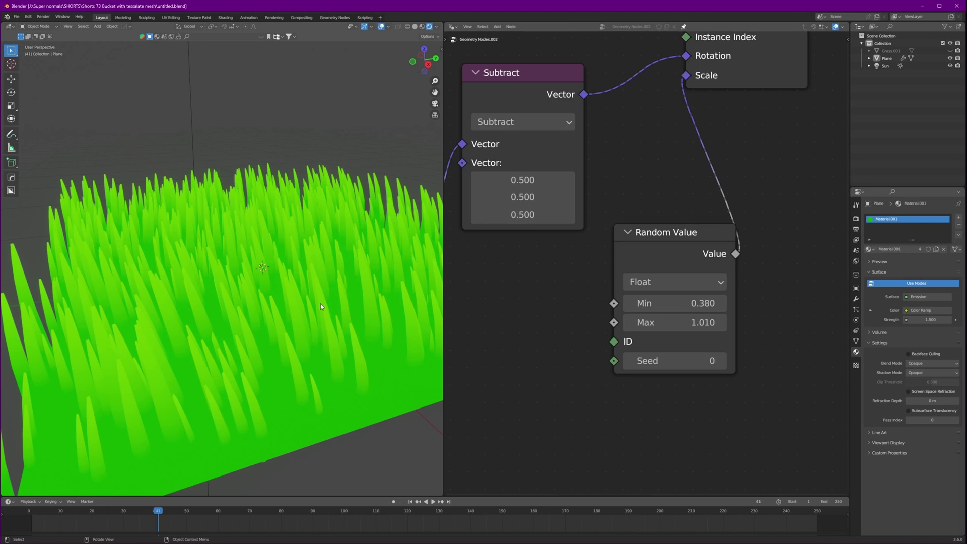
# Step: Add a Rotate Instances node on the link between Instance on Points and Join Geometry
pyautogui.scroll(-2, 743, 183)
pyautogui.write('rotate')
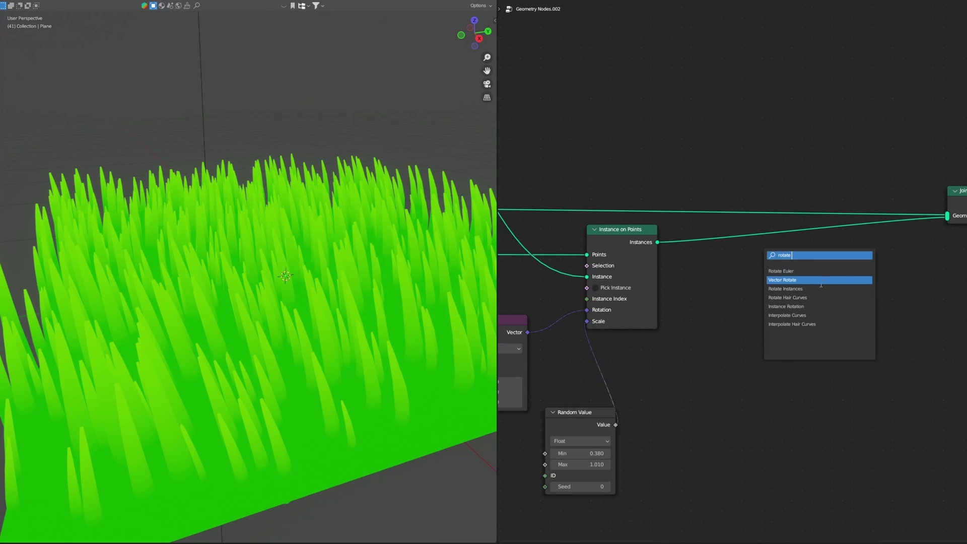
pyautogui.click(822, 284)
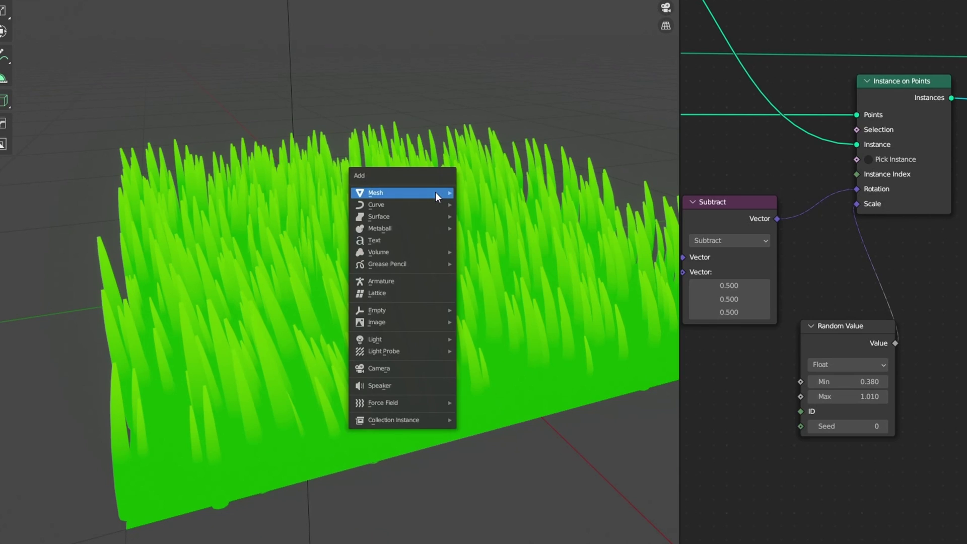
# Step: Add a UV sphere at the grass field's centre, scale it down and raise it along Z so it rests among the blades
pyautogui.moveTo(436, 192)
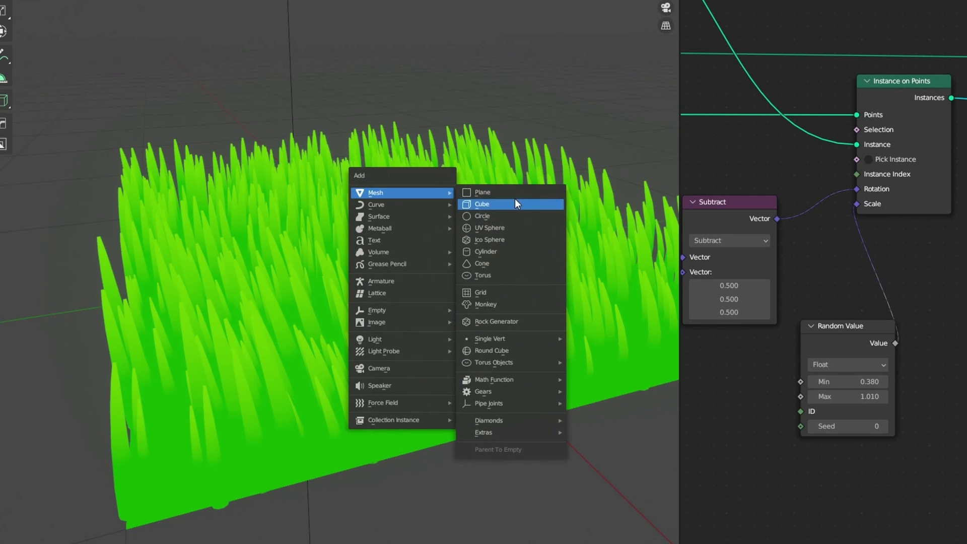
pyautogui.click(505, 227)
pyautogui.press('s')
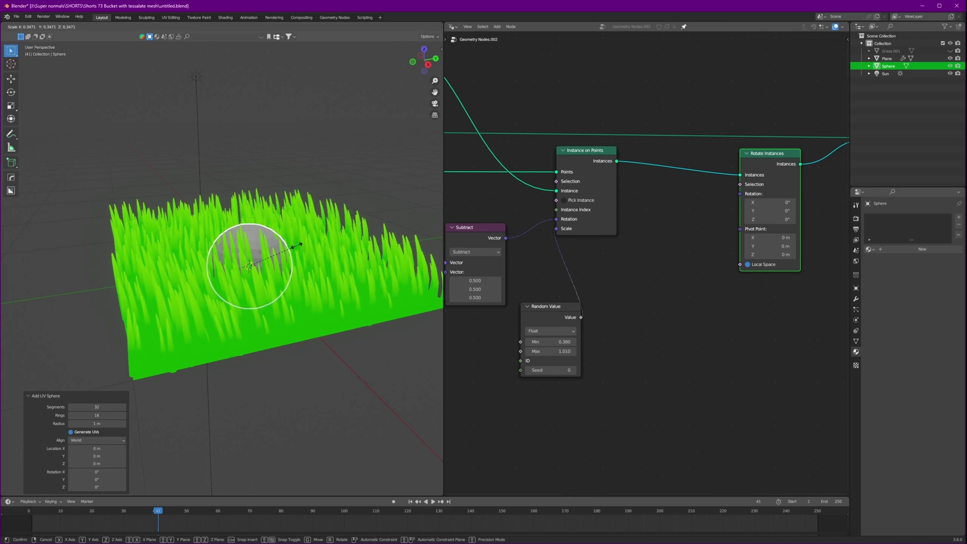
pyautogui.click(456, 252)
pyautogui.press('g')
pyautogui.press('z')
pyautogui.click(481, 205)
pyautogui.scroll(5, 484, 205)
pyautogui.scroll(-4, 318, 230)
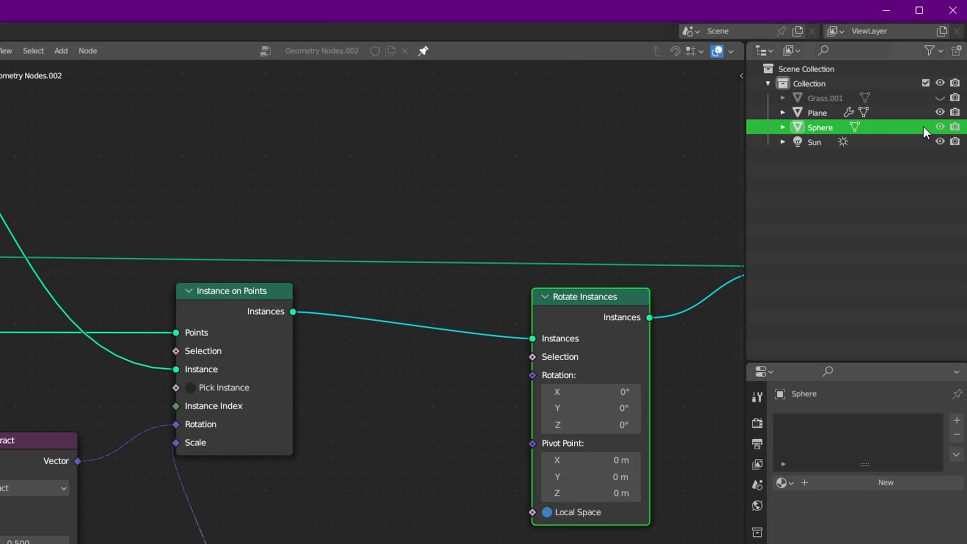
# Step: Bring the sphere into the node tree as an Object Info node and add a Geometry Proximity node beside it
pyautogui.moveTo(924, 126); pyautogui.dragTo(435, 520)
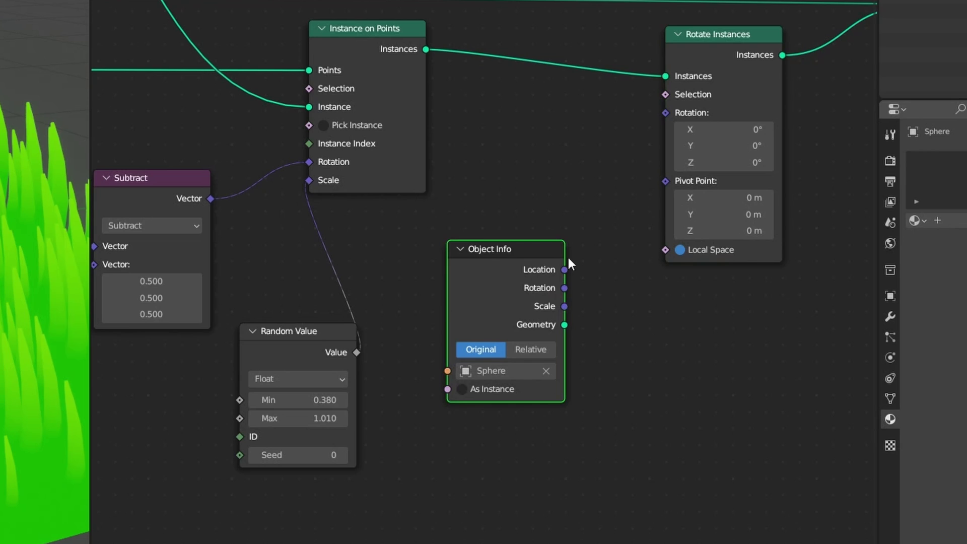
pyautogui.moveTo(757, 332); pyautogui.dragTo(509, 309, button='middle')
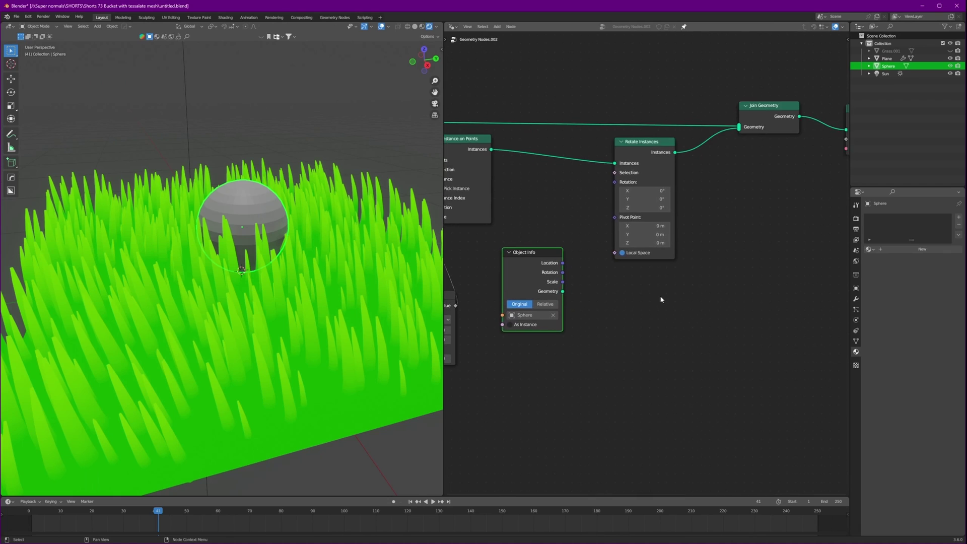
pyautogui.scroll(-2, 499, 286)
pyautogui.moveTo(763, 126); pyautogui.dragTo(608, 151, button='middle')
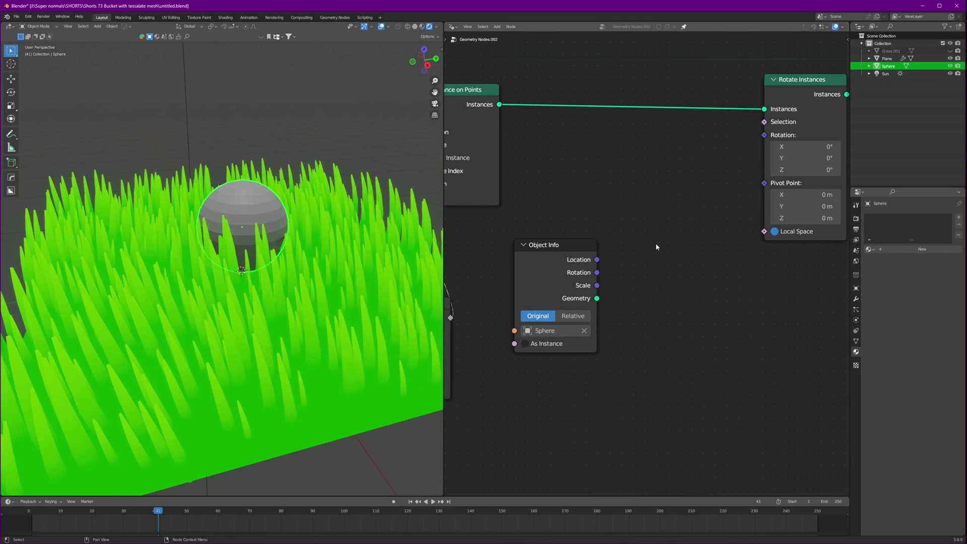
pyautogui.hotkey('shift', 'a')
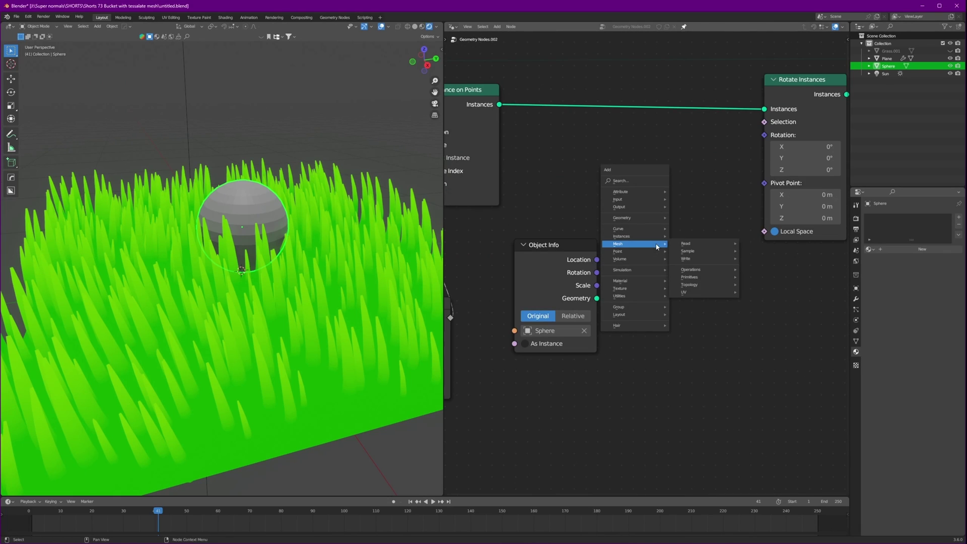
pyautogui.click(629, 182)
pyautogui.write('geo')
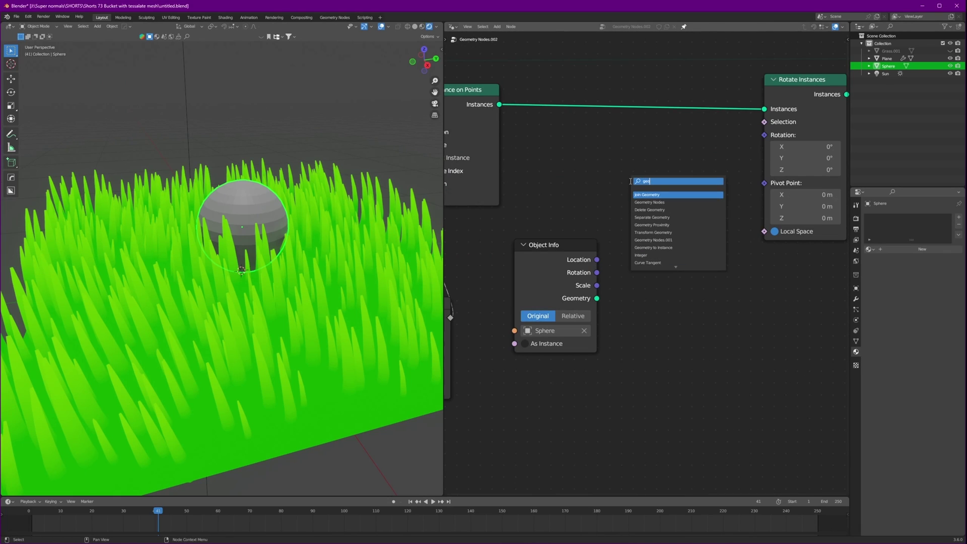
pyautogui.click(675, 225)
pyautogui.click(667, 251)
# Step: Connect Geometry Proximity's Distance to Rotate Instances' Rotation and the sphere's Geometry to Target, with Object Info set to Relative
pyautogui.moveTo(702, 229); pyautogui.dragTo(782, 111)
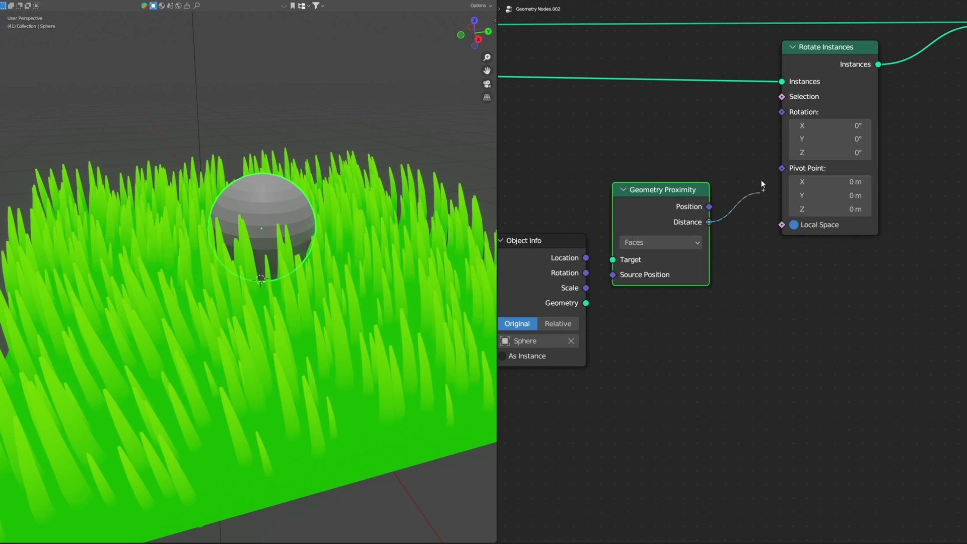
pyautogui.moveTo(657, 301); pyautogui.dragTo(829, 277, button='middle')
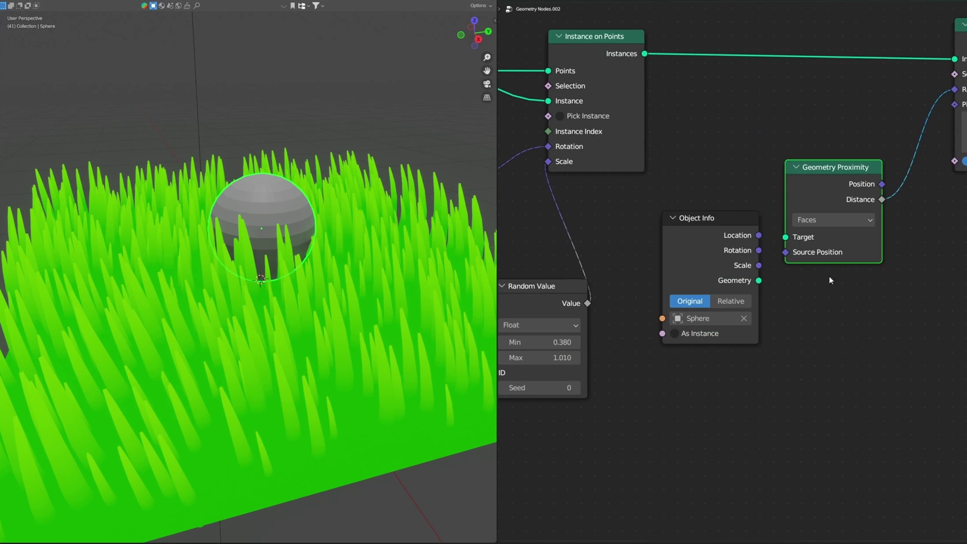
pyautogui.moveTo(726, 221); pyautogui.dragTo(682, 228)
pyautogui.moveTo(716, 287); pyautogui.dragTo(785, 237)
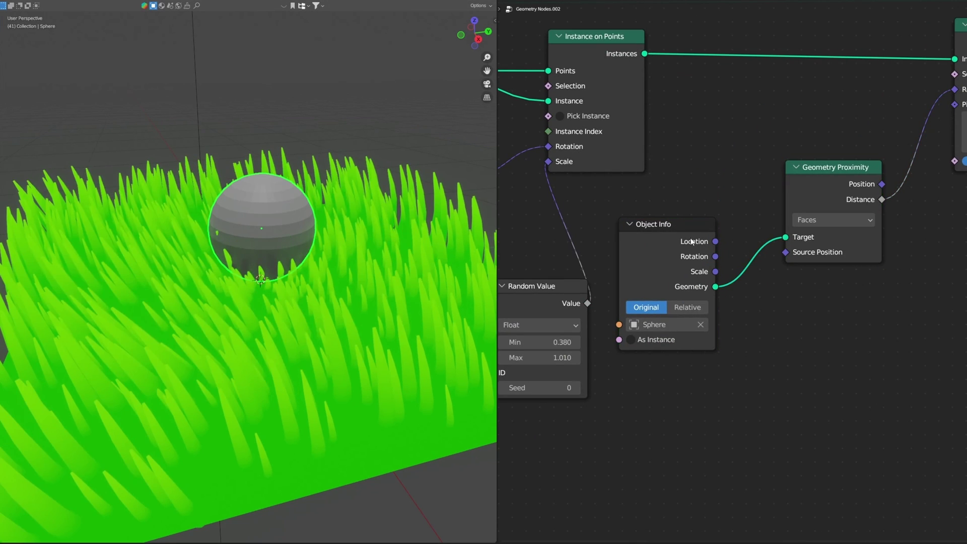
pyautogui.moveTo(691, 241); pyautogui.dragTo(724, 219)
pyautogui.click(718, 284)
# Step: Try sliding the sphere along the global X axis to test how the grass reacts to it
pyautogui.press('g')
pyautogui.press('x')
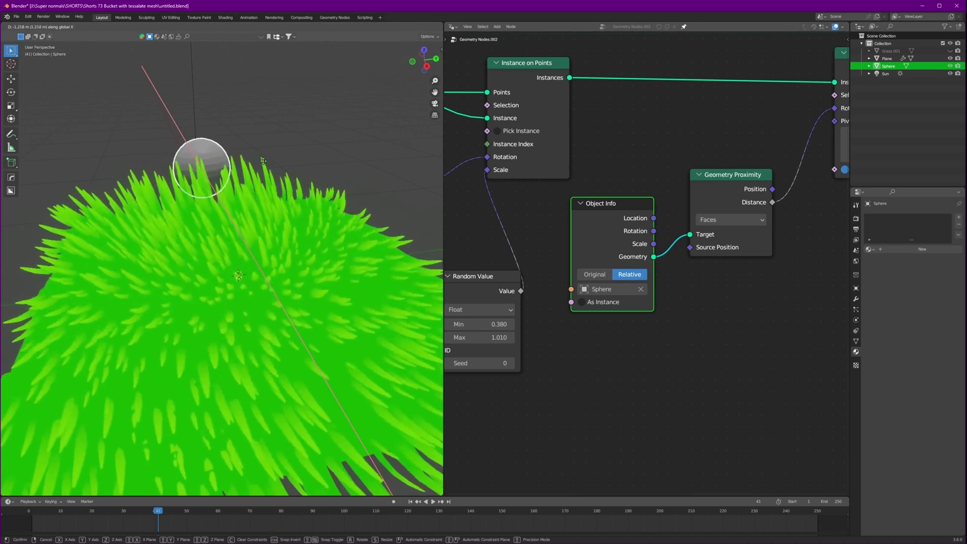
pyautogui.click(304, 260)
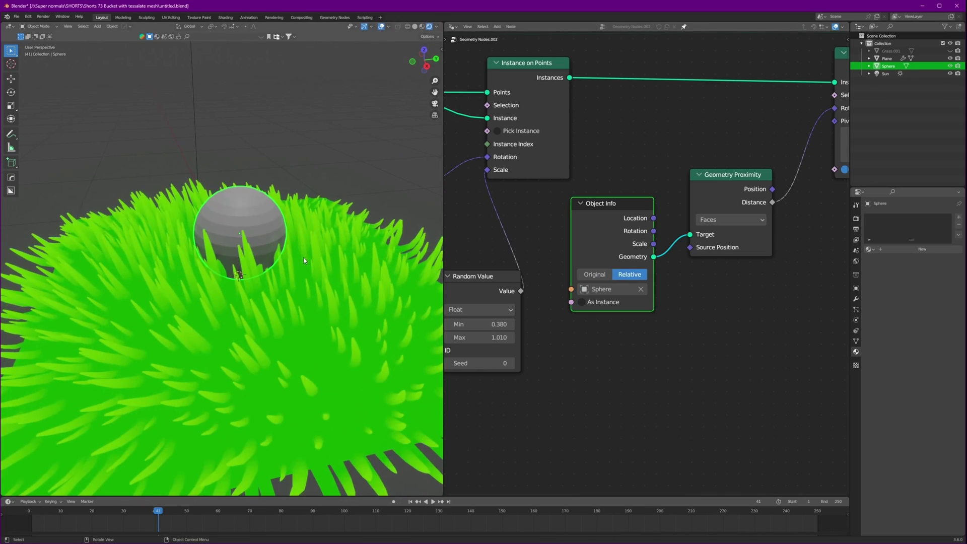
# Step: Insert a Color Ramp between the proximity Distance and Rotate Instances' Rotation, with the black stop at about 0.22 and the white stop at 0.314
pyautogui.moveTo(734, 324); pyautogui.dragTo(579, 322, button='middle')
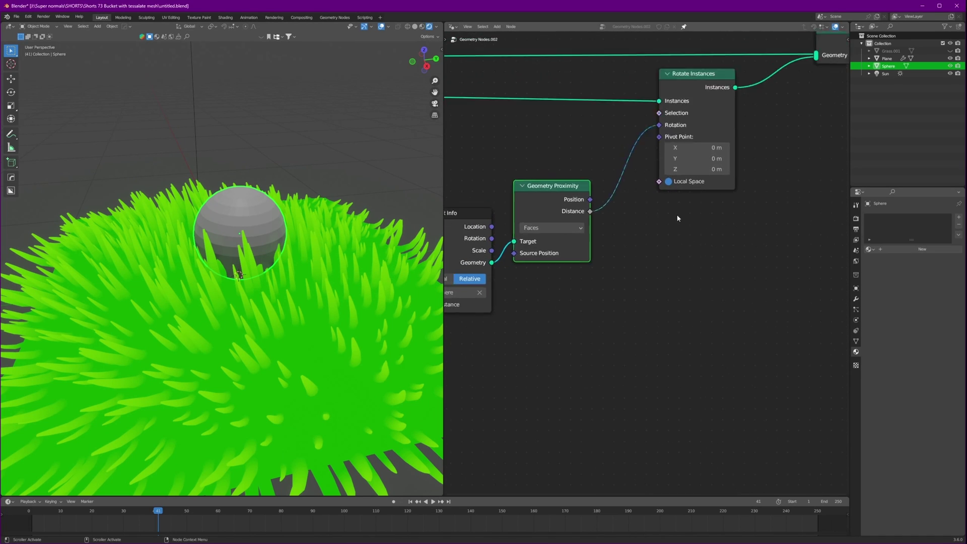
pyautogui.scroll(-3, 678, 219)
pyautogui.moveTo(801, 148); pyautogui.dragTo(711, 176, button='middle')
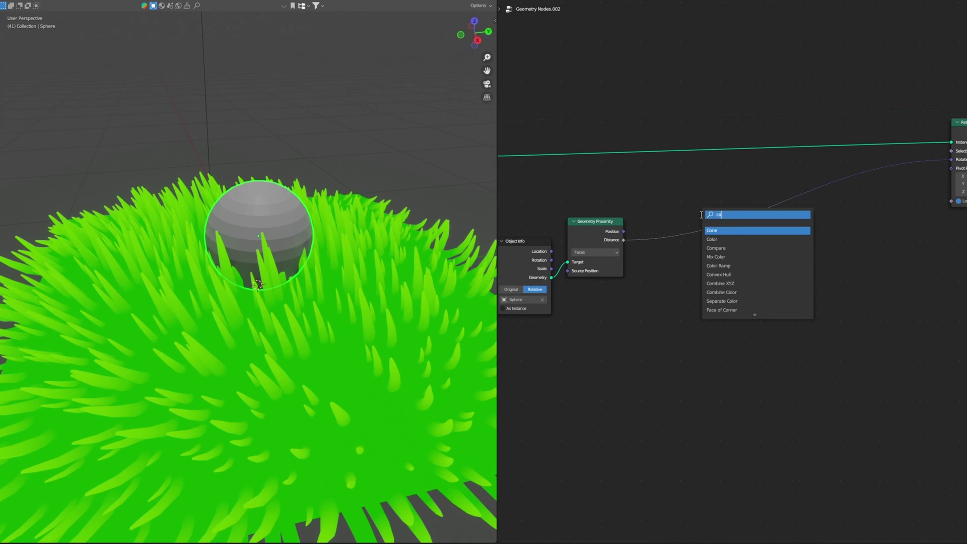
pyautogui.click(719, 248)
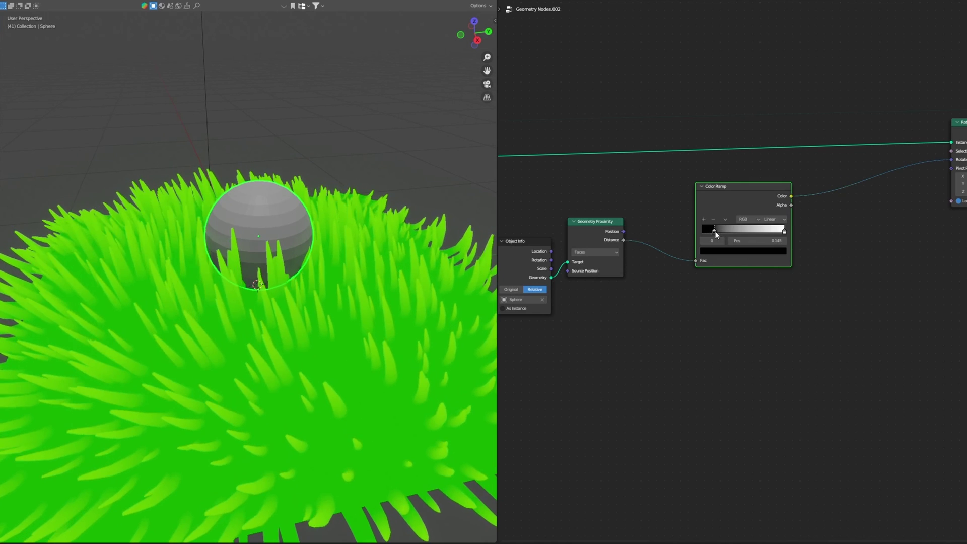
pyautogui.moveTo(715, 231); pyautogui.dragTo(720, 230)
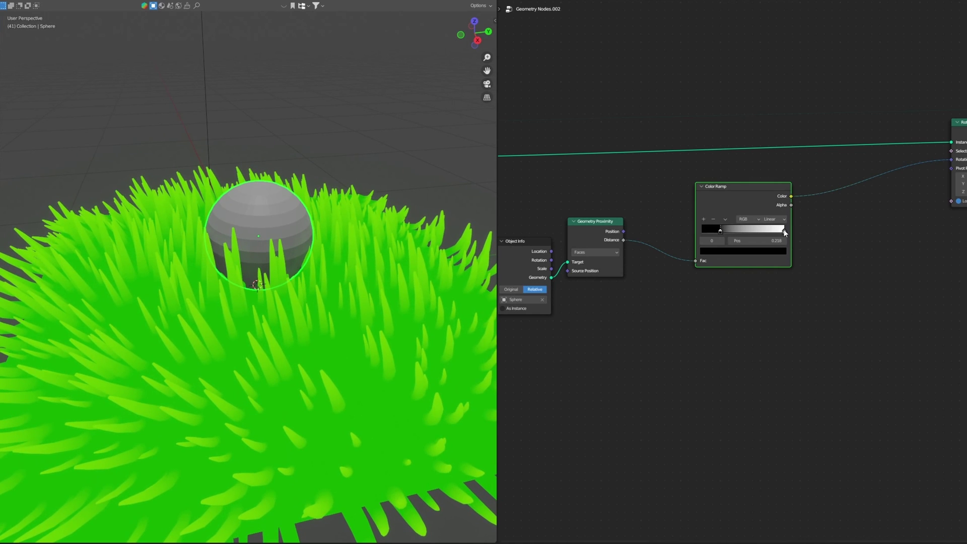
pyautogui.moveTo(784, 231); pyautogui.dragTo(728, 231)
# Step: Move the sphere about 0.22 m along the global X axis
pyautogui.press('g')
pyautogui.press('x')
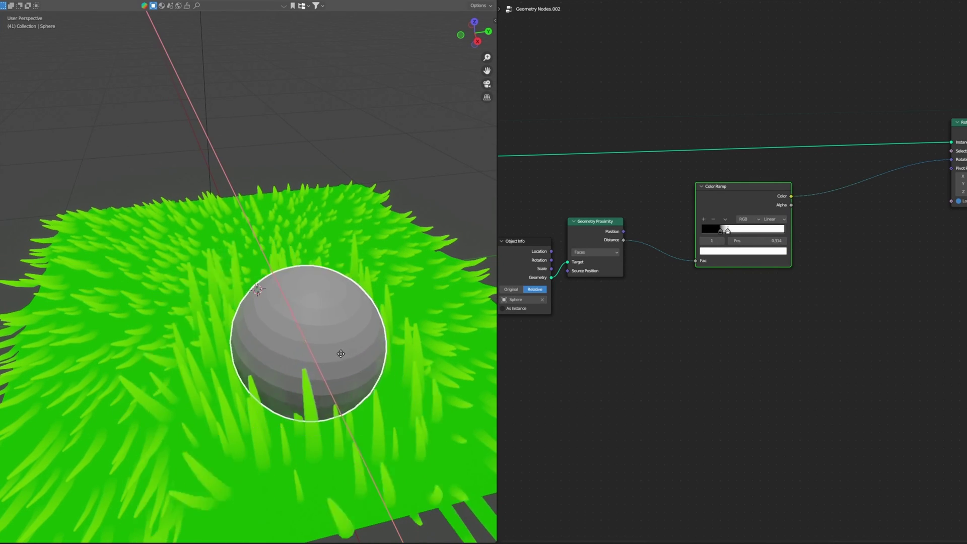
pyautogui.click(333, 280)
pyautogui.moveTo(708, 315); pyautogui.dragTo(754, 244, button='middle')
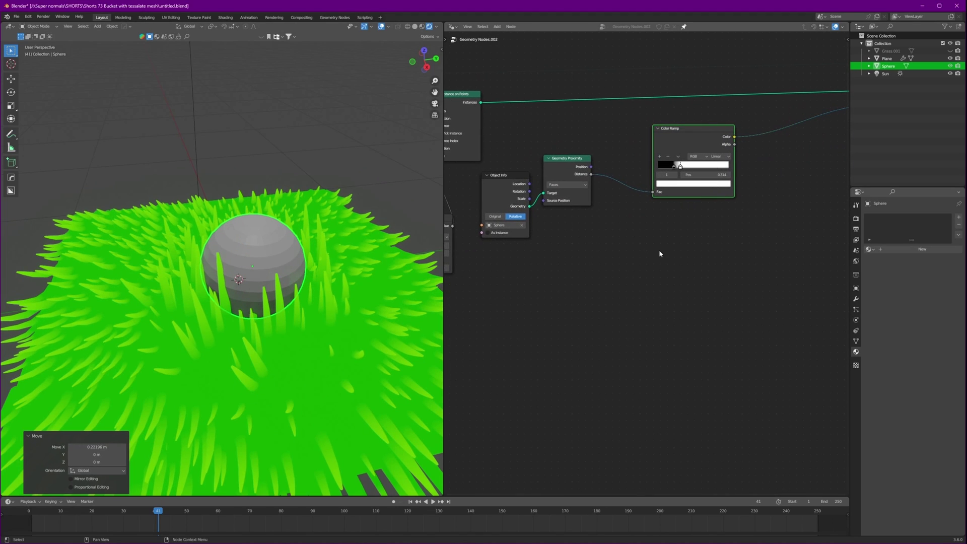
pyautogui.scroll(2, 623, 267)
pyautogui.hotkey('shift', 'a')
pyautogui.press('g')
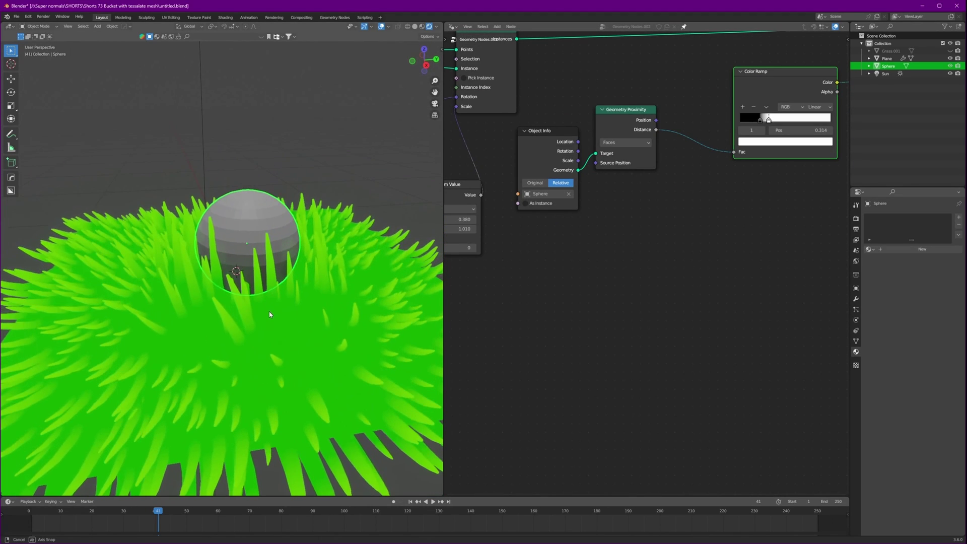
pyautogui.moveTo(268, 314)
pyautogui.mouseDown(button='middle')
pyautogui.moveTo(283, 297)
pyautogui.moveTo(274, 316)
pyautogui.mouseUp(button='middle')
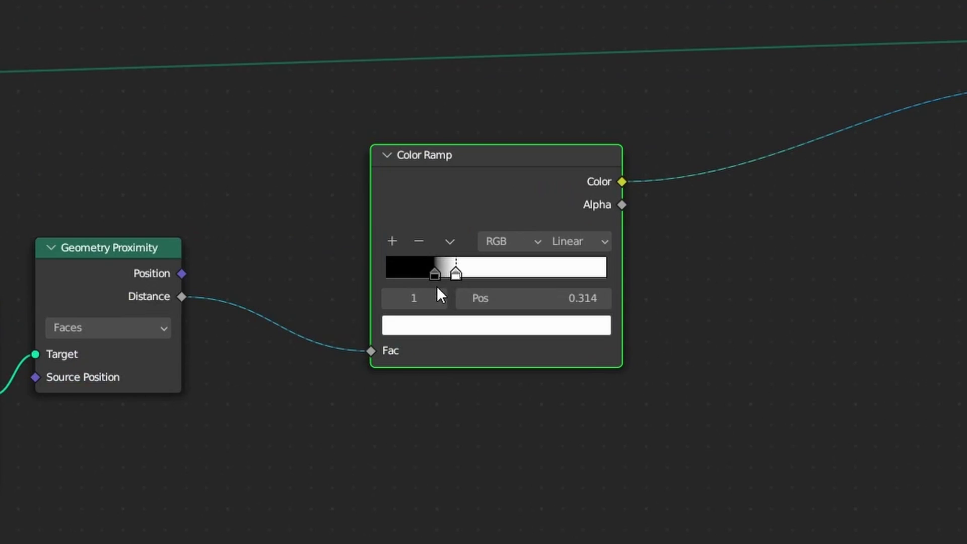
# Step: Reverse the Color Ramp to run from white to black, with the white stop at about 0.12 and the black stop at 0.177
pyautogui.moveTo(431, 276); pyautogui.dragTo(422, 277)
pyautogui.click(438, 274)
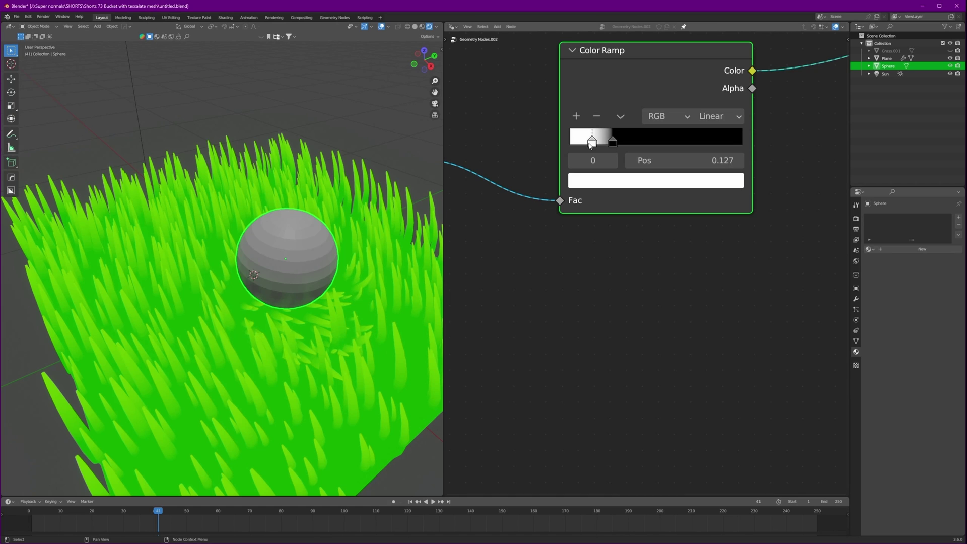
pyautogui.moveTo(613, 142); pyautogui.dragTo(603, 143)
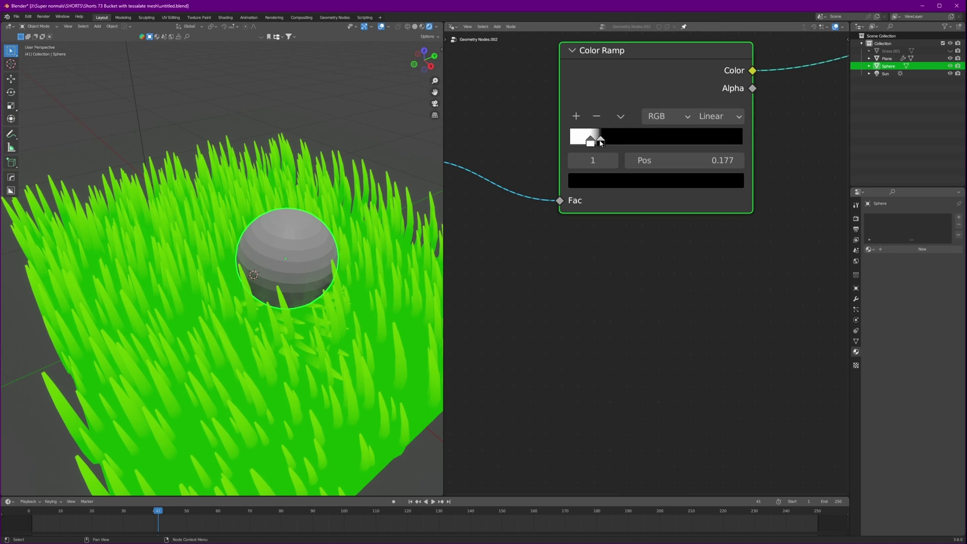
# Step: Move the sphere about 0.16 m in the negative global X direction and inspect the grass bending around it
pyautogui.scroll(5, 356, 236)
pyautogui.scroll(-5, 355, 250)
pyautogui.moveTo(354, 251); pyautogui.dragTo(335, 286, button='middle')
pyautogui.press('g')
pyautogui.press('x')
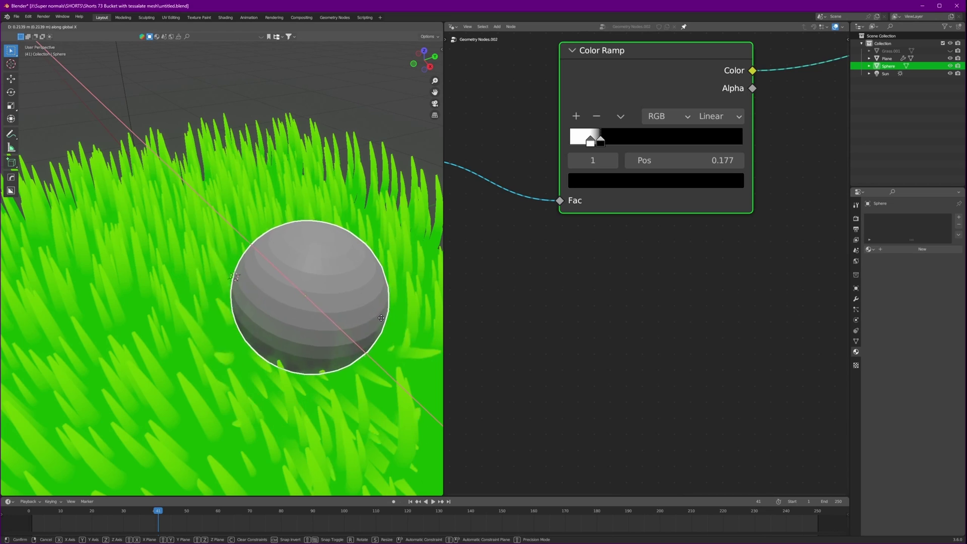
pyautogui.click(313, 250)
pyautogui.moveTo(313, 250); pyautogui.dragTo(383, 321, button='middle')
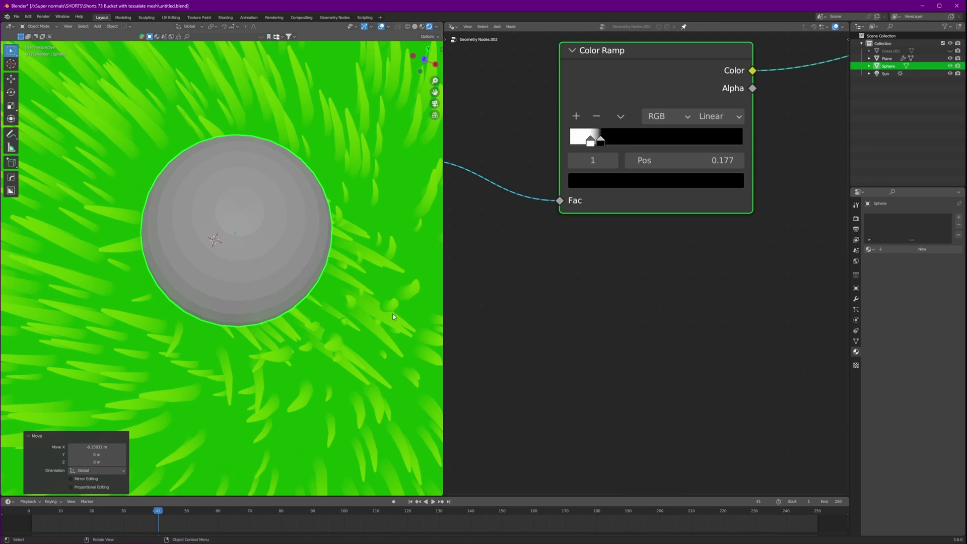
pyautogui.scroll(-4, 377, 322)
pyautogui.scroll(4, 297, 271)
pyautogui.scroll(-2, 651, 261)
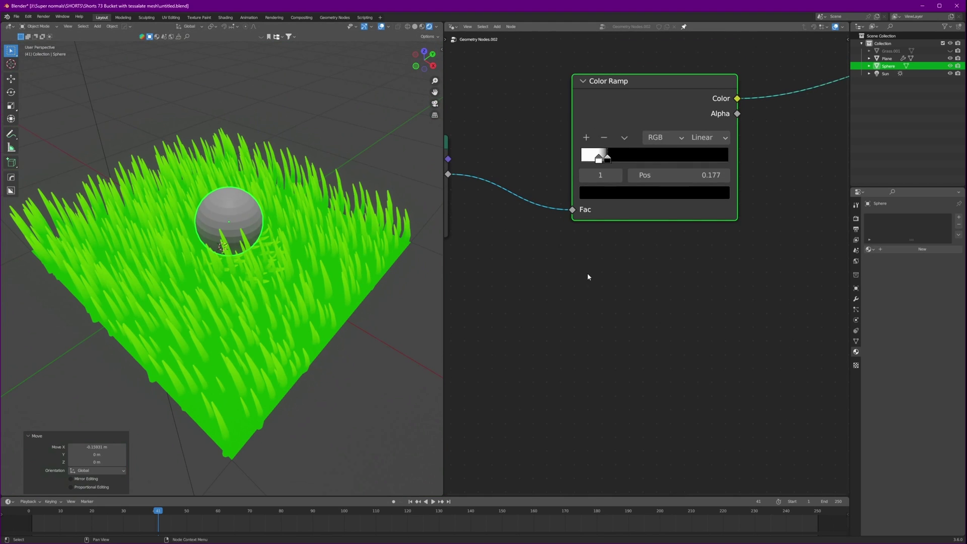
# Step: Duplicate the vector Subtract node and place the copy below the Geometry Proximity and Color Ramp nodes
pyautogui.moveTo(559, 294); pyautogui.dragTo(640, 286, button='middle')
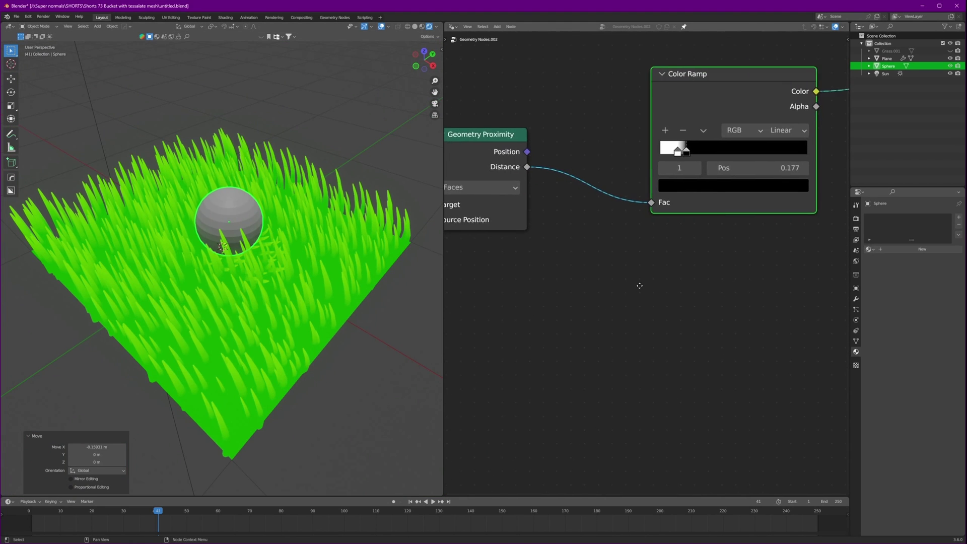
pyautogui.scroll(-1, 640, 286)
pyautogui.hotkey('shift', 'a')
pyautogui.click(630, 277)
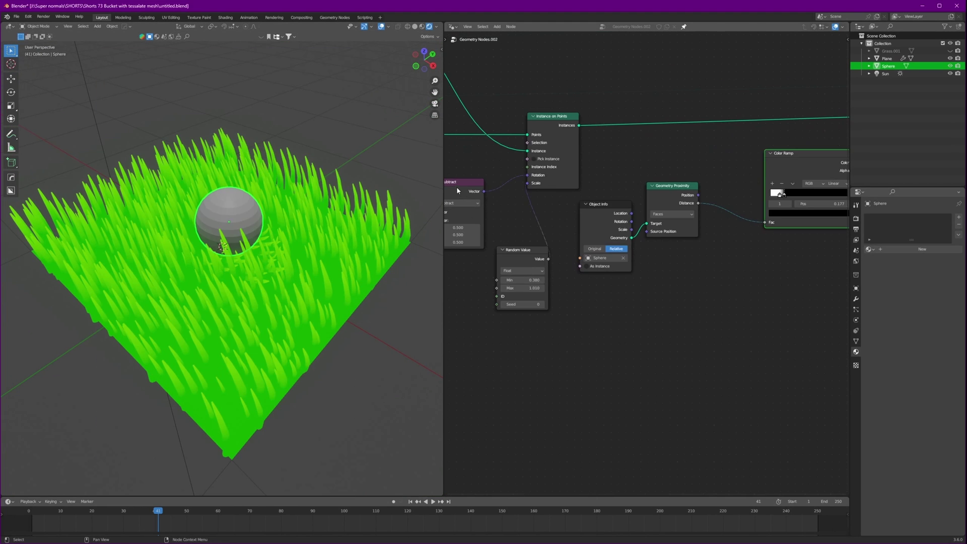
pyautogui.click(456, 187)
pyautogui.hotkey('shift', 'd')
pyautogui.click(743, 257)
pyautogui.scroll(2, 687, 302)
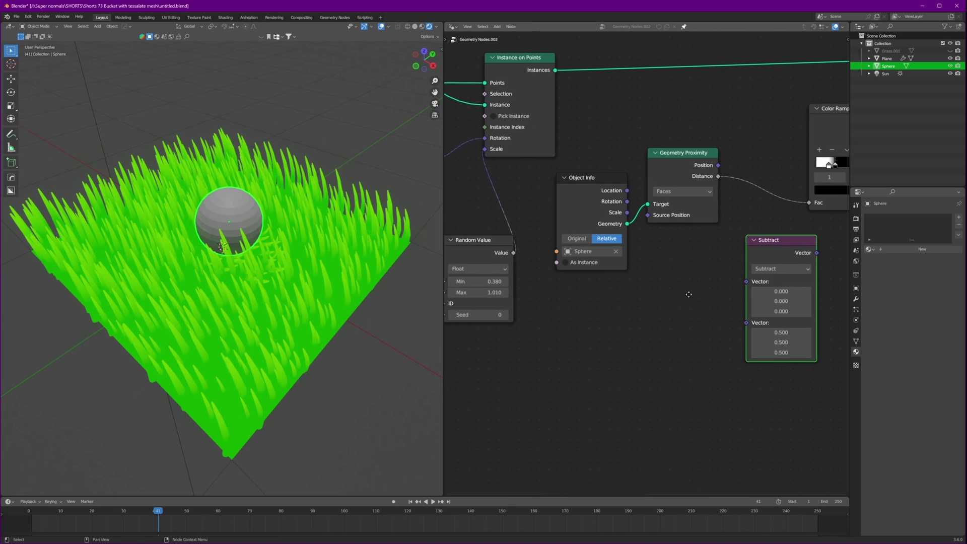
# Step: Add a Position node and subtract it from the sphere's Object Info Location in the duplicated Subtract node, placed below Geometry Proximity
pyautogui.hotkey('shift', 'a')
pyautogui.press('Return')
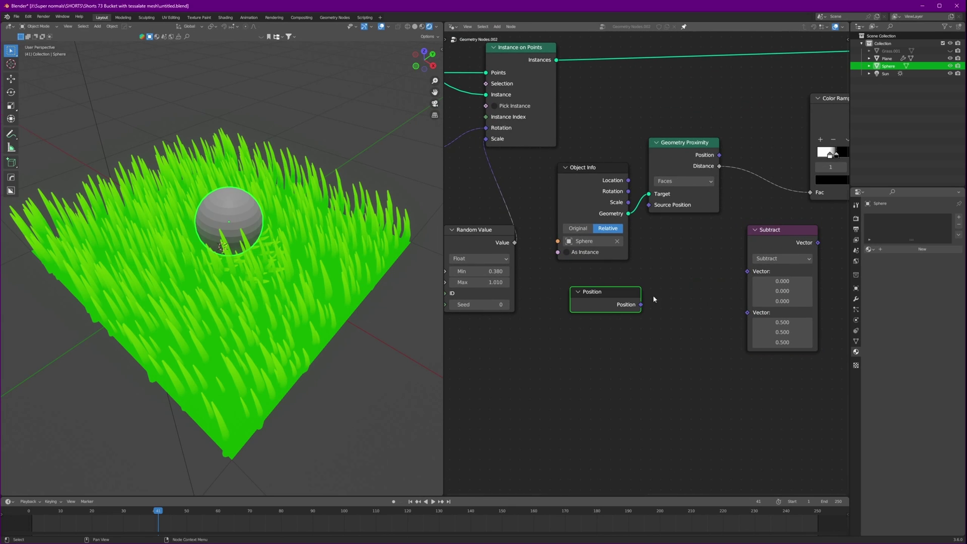
pyautogui.moveTo(756, 317); pyautogui.dragTo(753, 314)
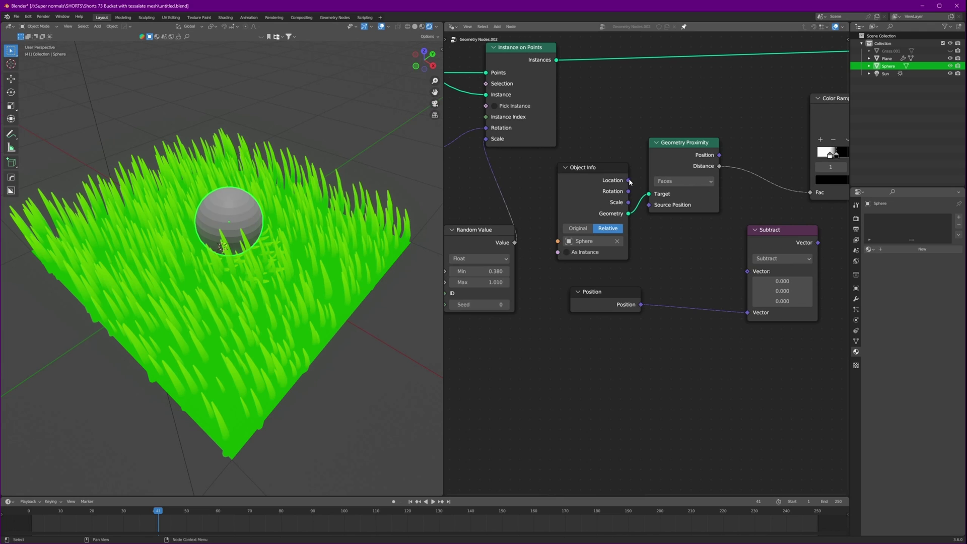
pyautogui.moveTo(746, 271); pyautogui.dragTo(748, 271)
pyautogui.moveTo(781, 233); pyautogui.dragTo(690, 248, button='middle')
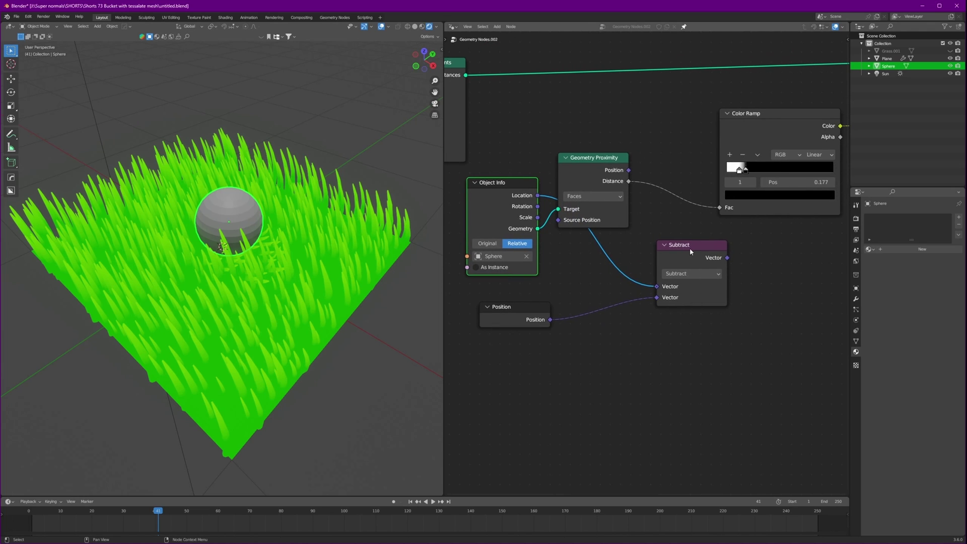
pyautogui.moveTo(690, 247); pyautogui.dragTo(638, 264)
pyautogui.moveTo(751, 297); pyautogui.dragTo(646, 288, button='middle')
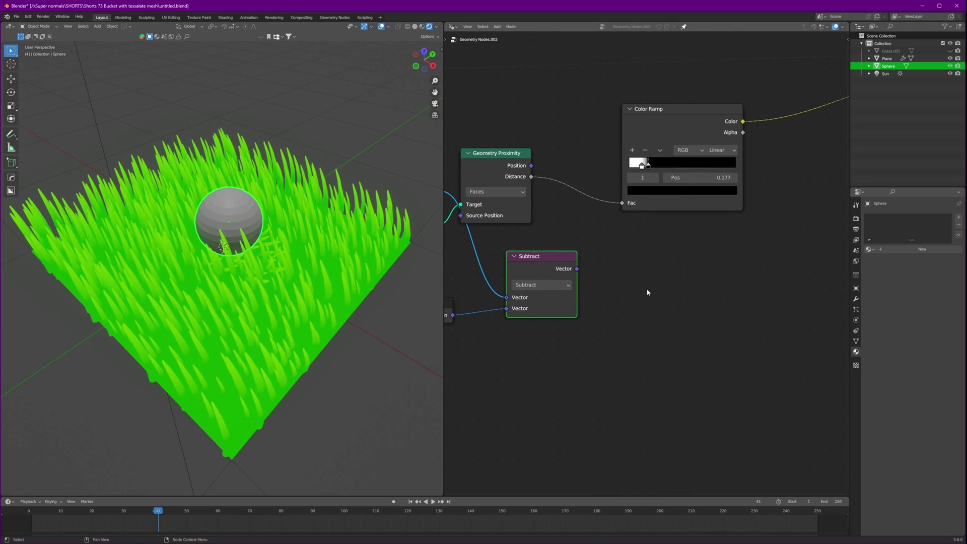
# Step: Add an Align Euler to Vector node and place it beside the duplicated Subtract node
pyautogui.hotkey('shift', 'a')
pyautogui.write('al')
pyautogui.press('Return')
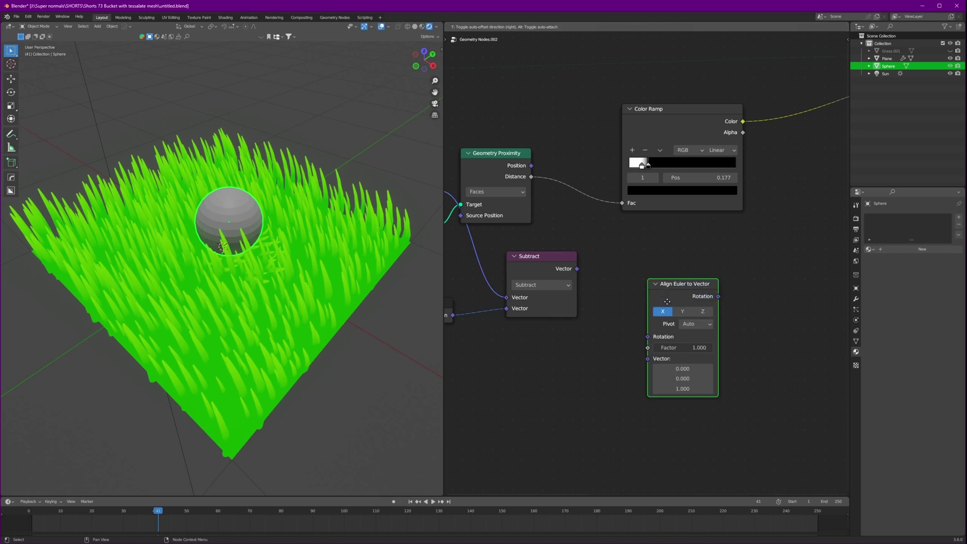
pyautogui.click(592, 285)
# Step: Add a Mix node in Color mode and connect Align Euler to Vector's Rotation to its A input
pyautogui.hotkey('shift', 'a')
pyautogui.write('mix')
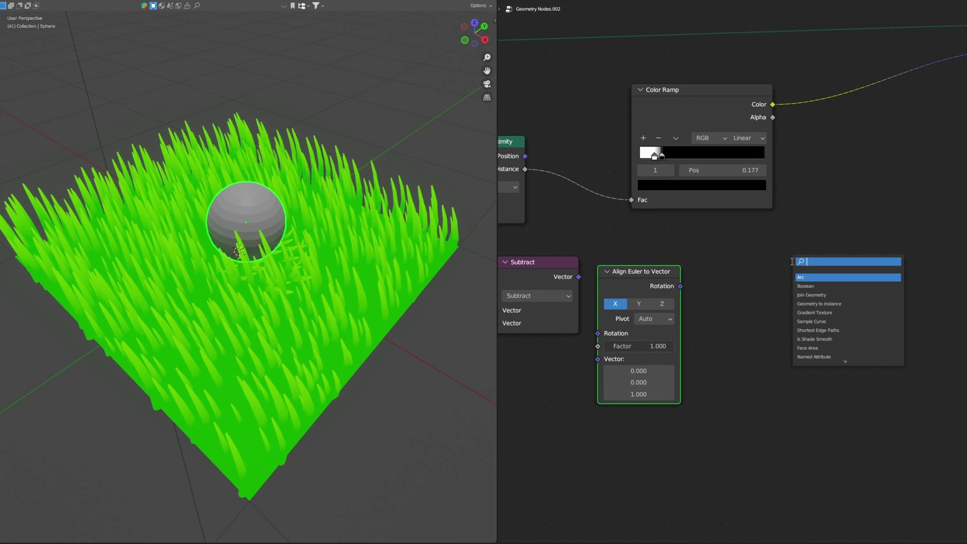
pyautogui.press('Return')
pyautogui.click(730, 260)
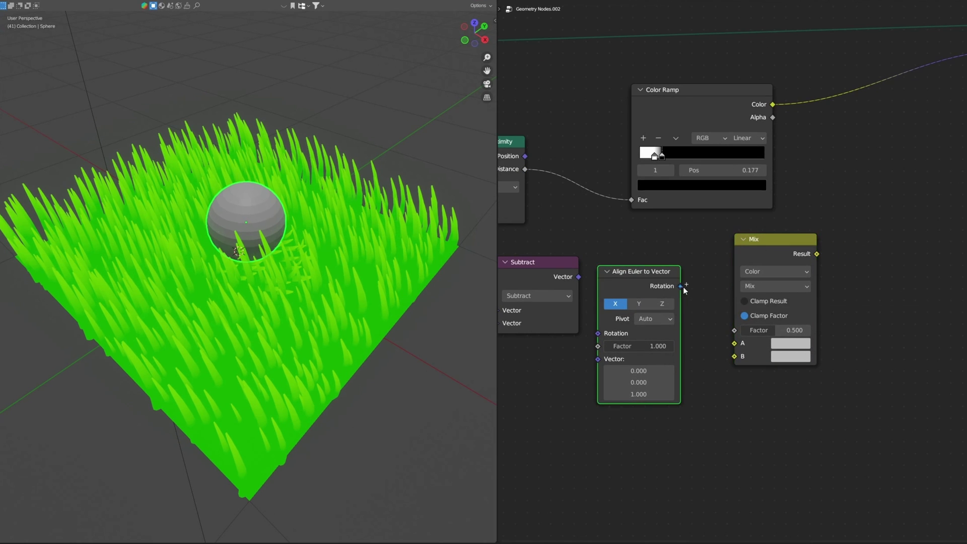
# Step: Connect Subtract to Align Euler to Vector's Factor and a new Value node to its Vector, with the alignment axis set to Z
pyautogui.moveTo(579, 276); pyautogui.dragTo(586, 287)
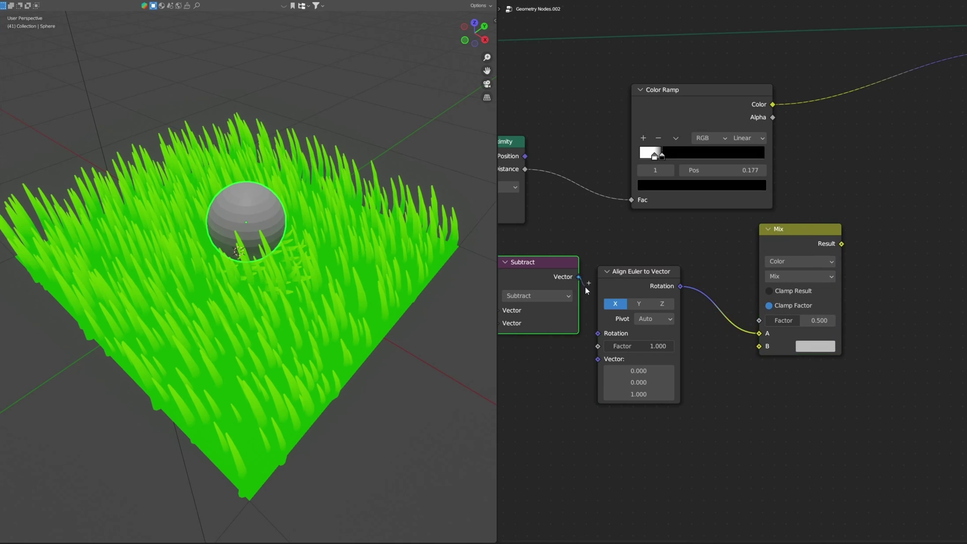
pyautogui.moveTo(597, 337); pyautogui.dragTo(598, 346)
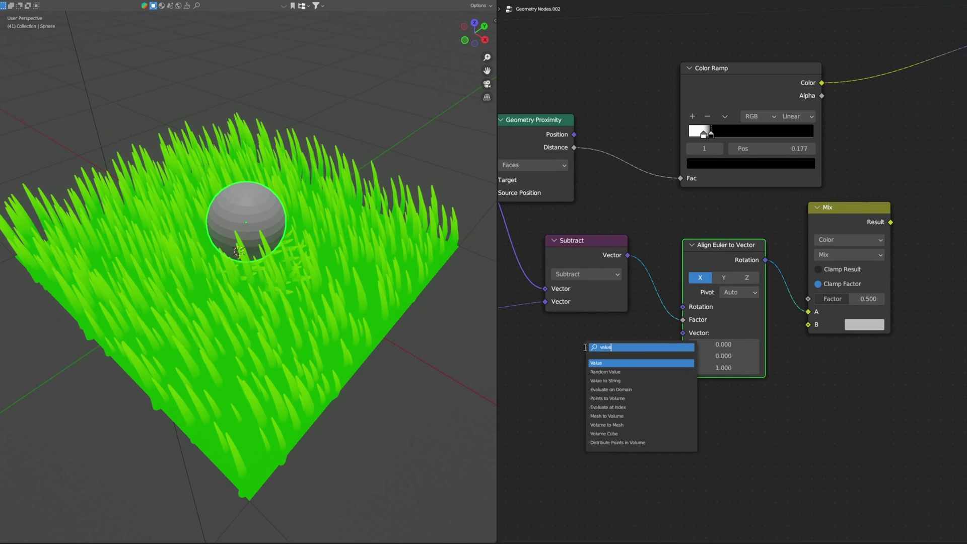
pyautogui.click(618, 362)
pyautogui.click(618, 361)
pyautogui.moveTo(656, 348); pyautogui.dragTo(683, 332)
pyautogui.moveTo(764, 319); pyautogui.dragTo(718, 323, button='middle')
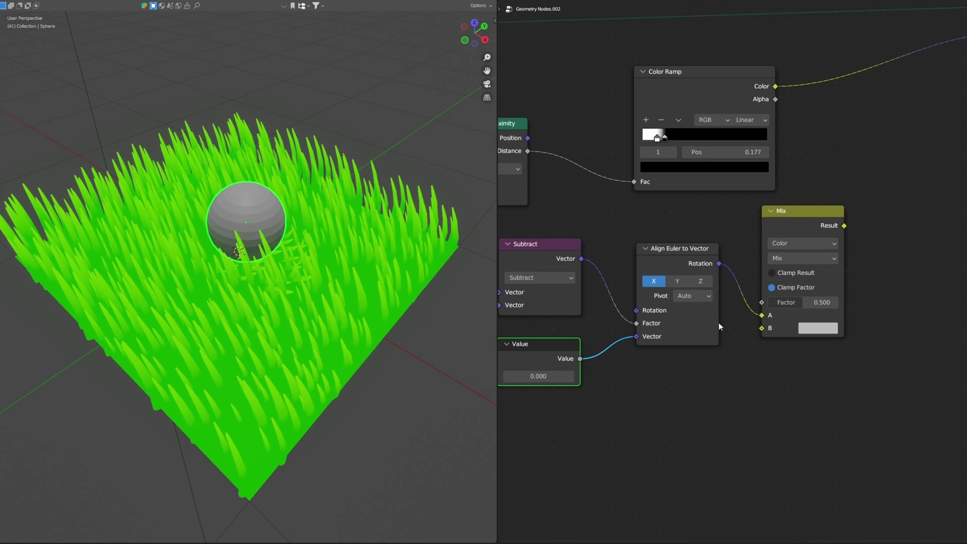
pyautogui.click(701, 281)
# Step: Add a To Radians math node below the Mix node and connect its Value to the B input
pyautogui.scroll(2, 763, 368)
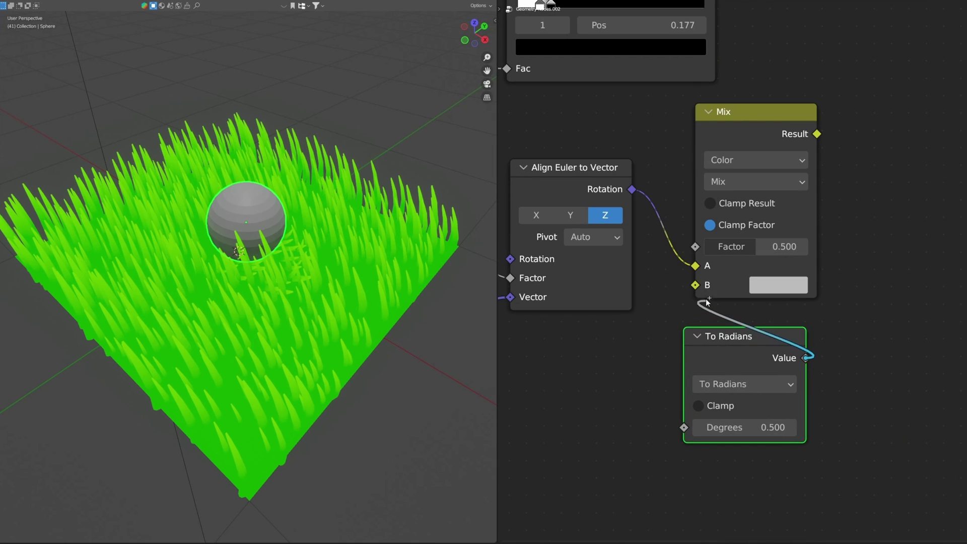
pyautogui.scroll(-7, 697, 294)
pyautogui.moveTo(714, 146); pyautogui.dragTo(719, 189, button='middle')
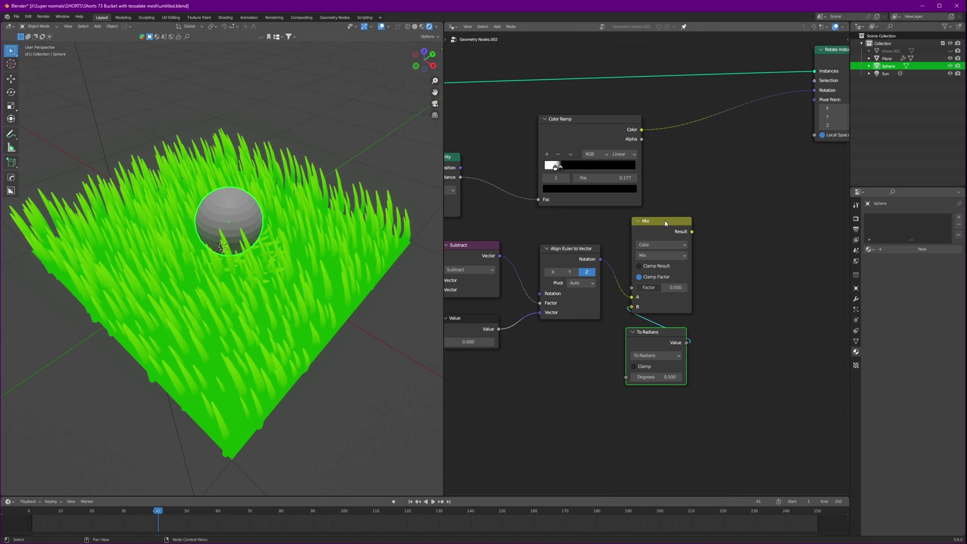
# Step: Move the Mix node closer to Rotate Instances, link the Color Ramp's Color to its Factor, and feed its Result into the Rotation input
pyautogui.moveTo(759, 224); pyautogui.dragTo(846, 124)
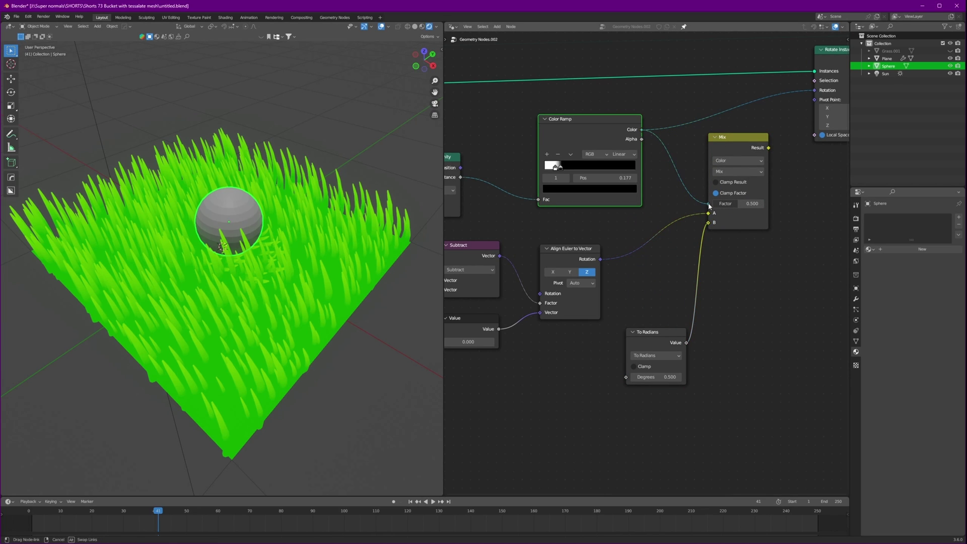
pyautogui.moveTo(708, 205); pyautogui.dragTo(709, 204)
pyautogui.moveTo(709, 204); pyautogui.dragTo(678, 213, button='middle')
pyautogui.scroll(1, 598, 159)
pyautogui.moveTo(529, 108); pyautogui.dragTo(529, 108)
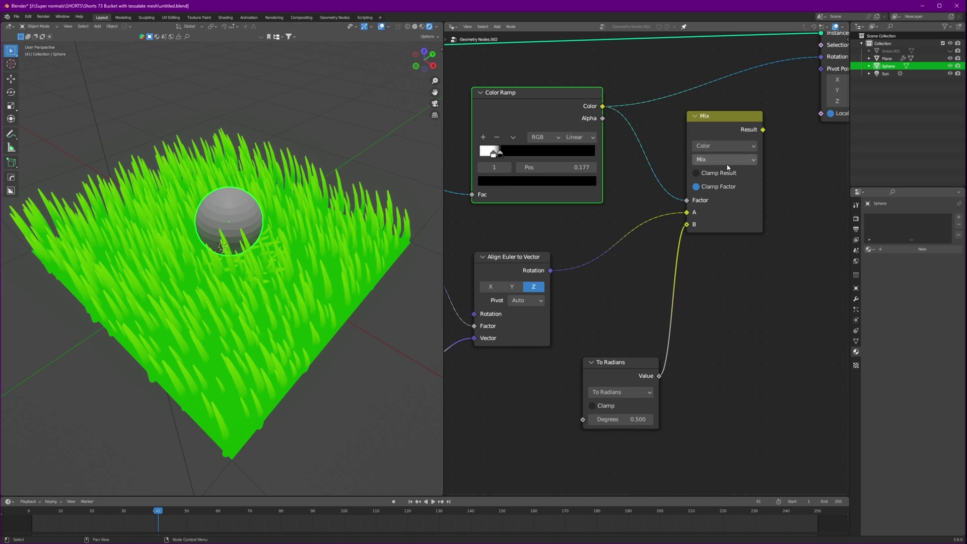
pyautogui.moveTo(727, 167); pyautogui.dragTo(648, 188, button='middle')
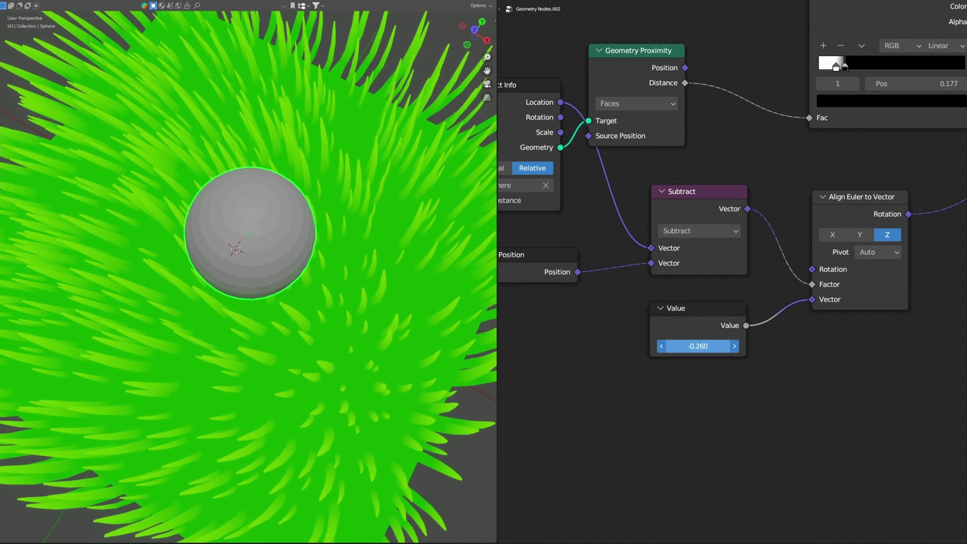
# Step: Set the Value node to -0.390 and switch the Geometry Proximity target to Points
pyautogui.scroll(-2, 738, 230)
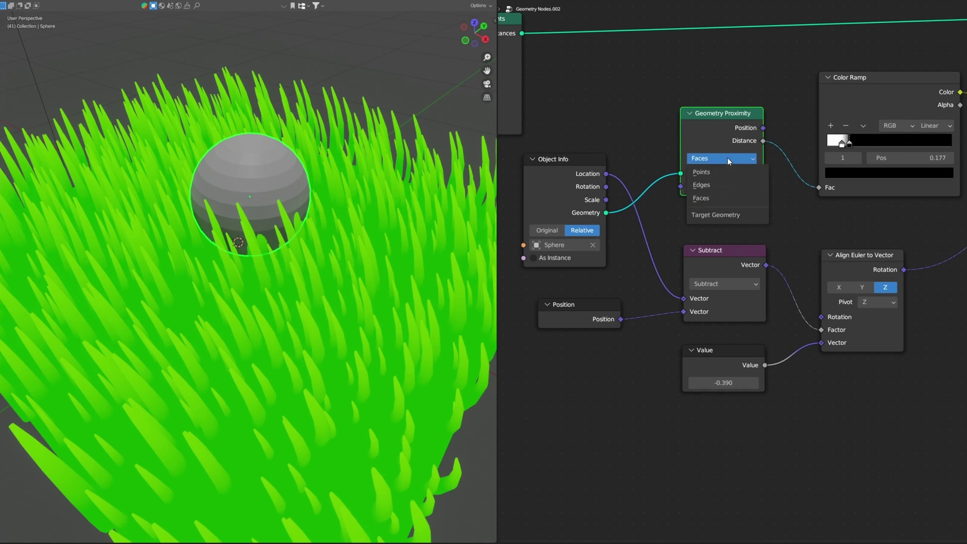
pyautogui.click(728, 158)
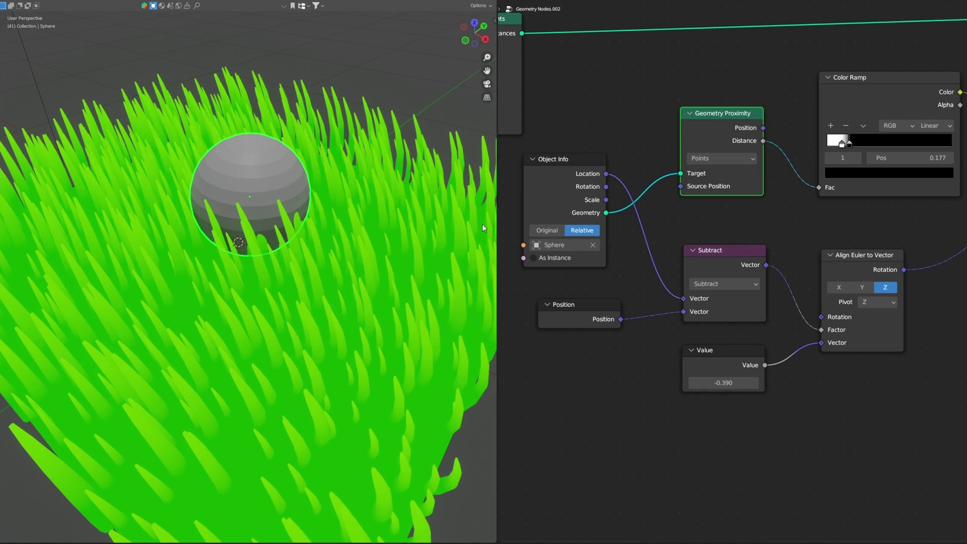
# Step: Move the sphere over the grass along the X axis to check how the blades react
pyautogui.press('g')
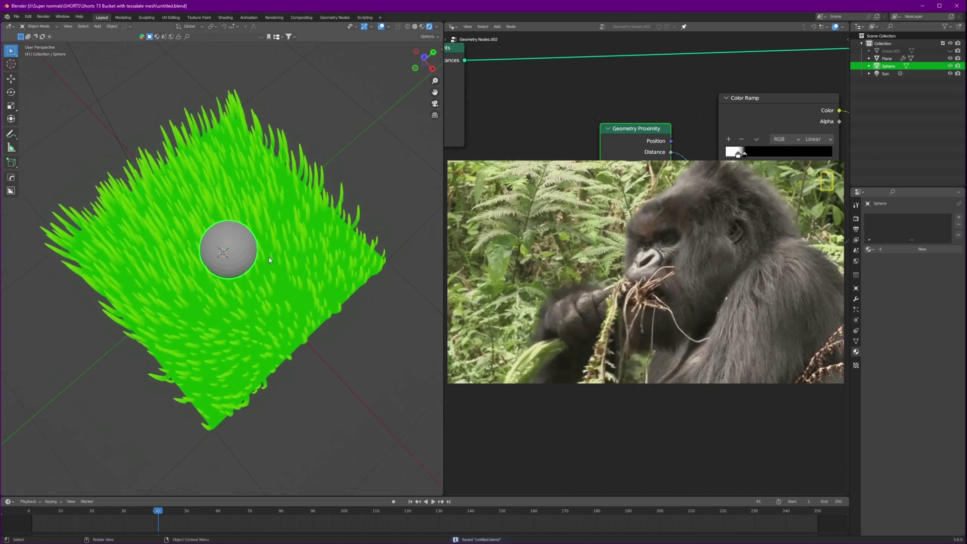
pyautogui.scroll(5, 272, 239)
pyautogui.moveTo(272, 267); pyautogui.dragTo(272, 239, button='middle')
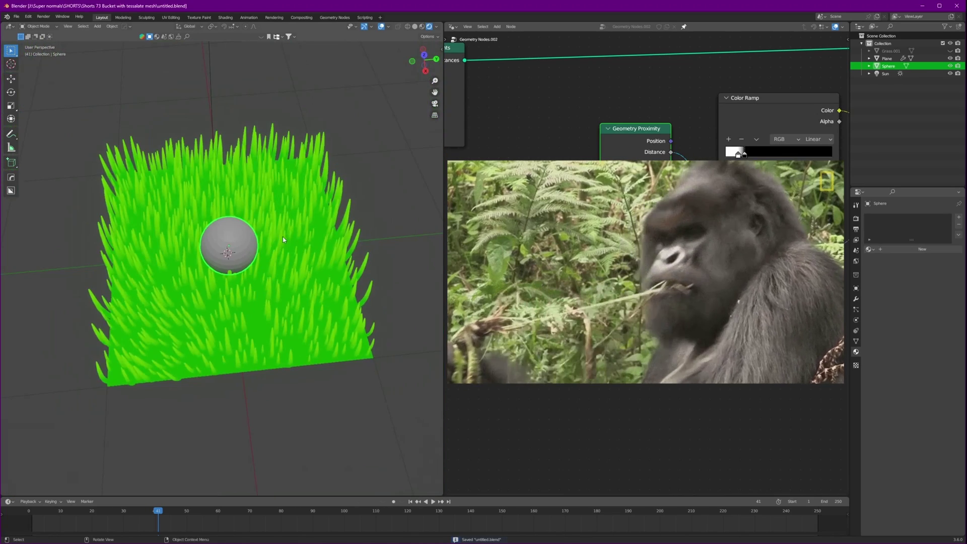
pyautogui.press('g')
pyautogui.press('x')
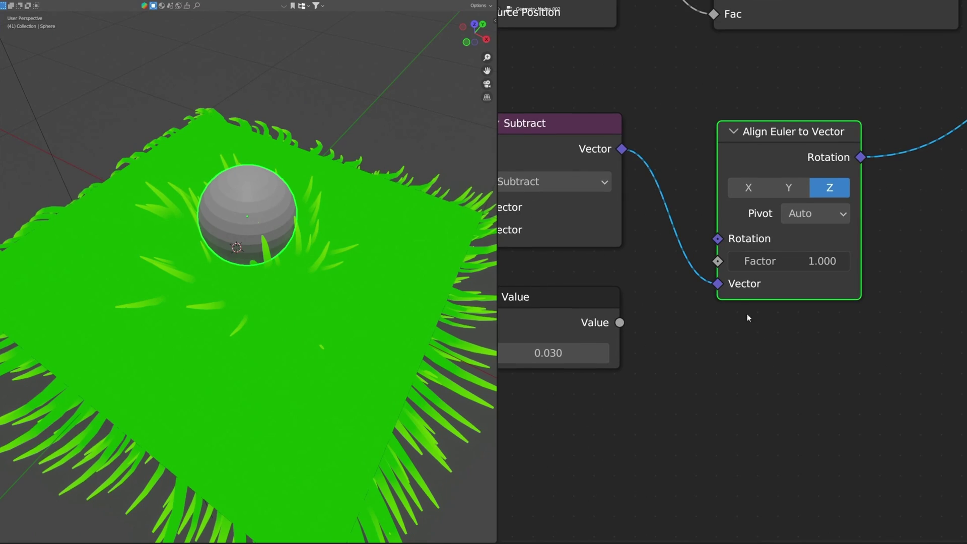
# Step: Link the Subtract output to Align Euler to Vector's Vector input and set its Factor to 0.087
pyautogui.moveTo(718, 283); pyautogui.dragTo(669, 269)
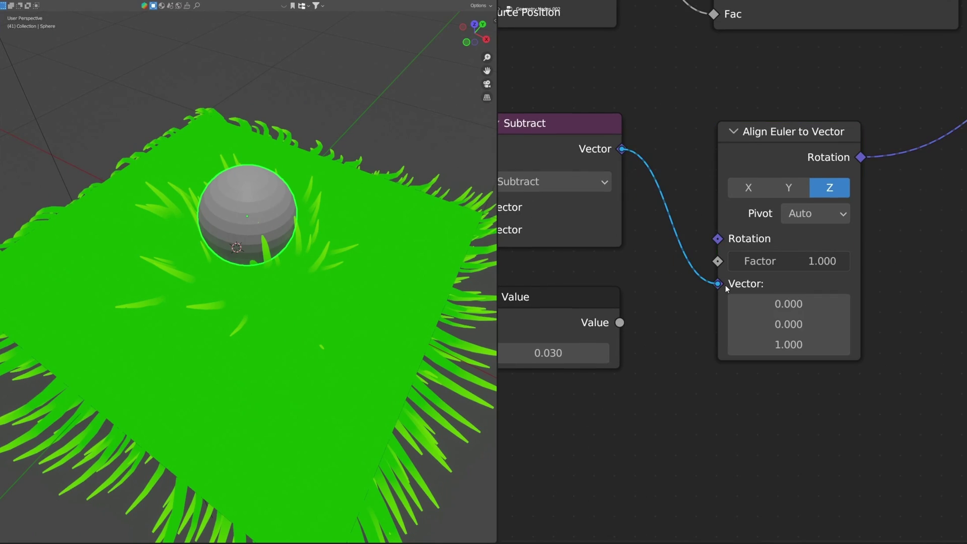
pyautogui.scroll(-1, 757, 260)
pyautogui.scroll(-2, 737, 271)
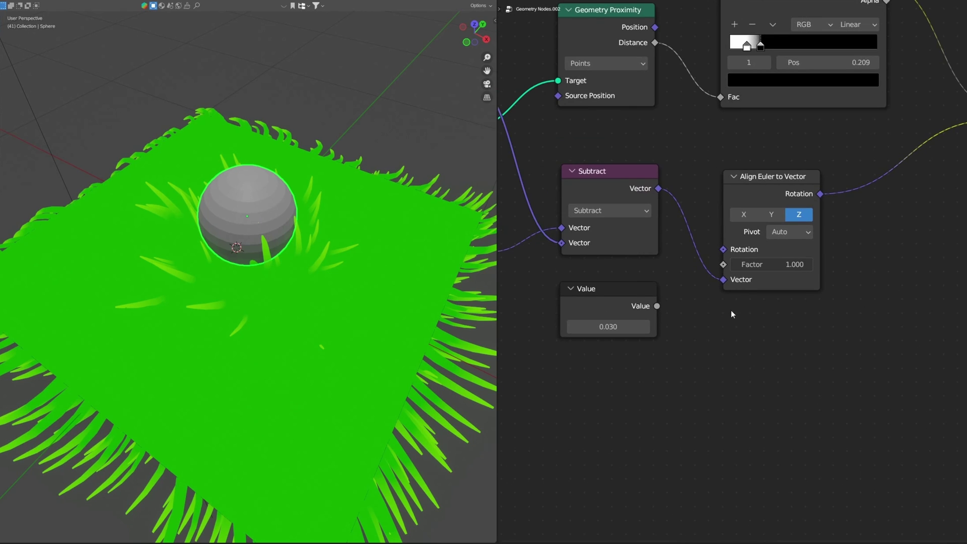
pyautogui.moveTo(731, 310); pyautogui.dragTo(651, 326, button='middle')
pyautogui.moveTo(715, 278); pyautogui.dragTo(640, 279)
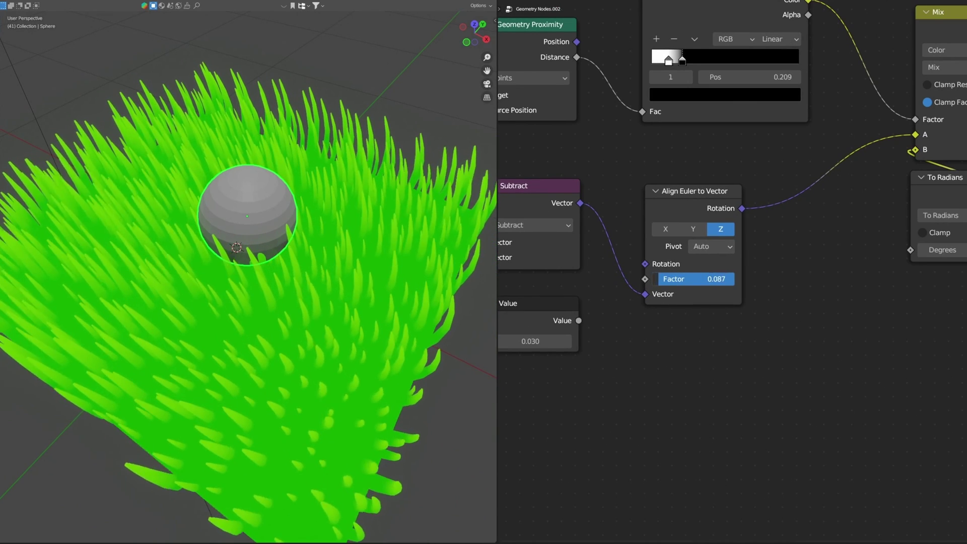
# Step: Reverse the Color Ramp to run from black to white, and drive Align Euler to Vector's Factor with the Value node at 0.180
pyautogui.scroll(2, 687, 207)
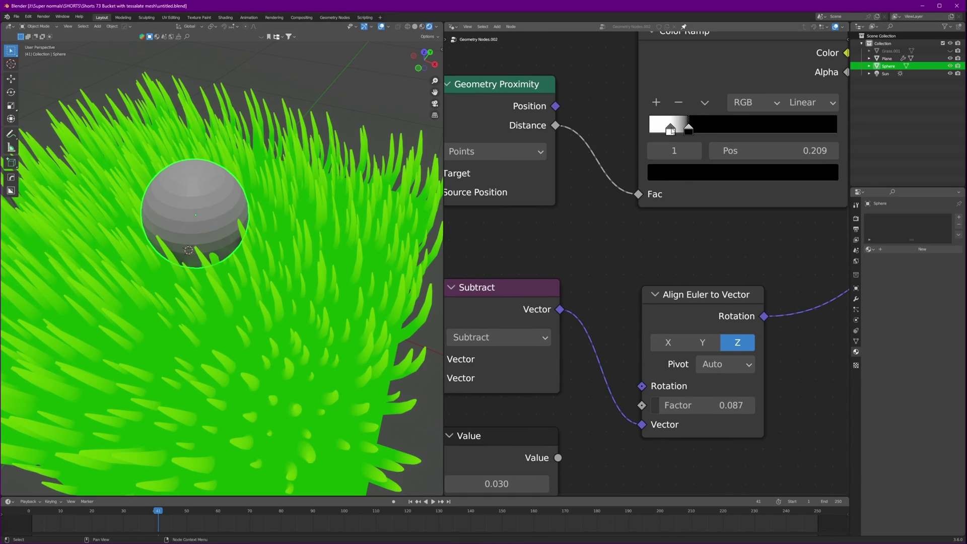
pyautogui.moveTo(671, 131); pyautogui.dragTo(708, 133)
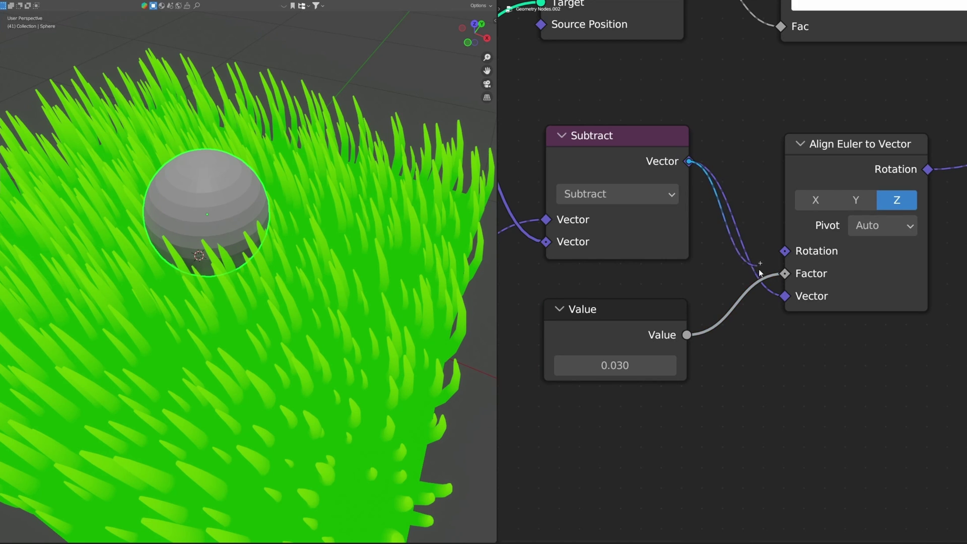
pyautogui.moveTo(761, 272); pyautogui.dragTo(785, 292)
pyautogui.moveTo(623, 365); pyautogui.dragTo(646, 365)
# Step: Try sliding the sphere along the global X axis and inspect the grass around it from above
pyautogui.moveTo(351, 273); pyautogui.dragTo(337, 293, button='middle')
pyautogui.press('g')
pyautogui.press('x')
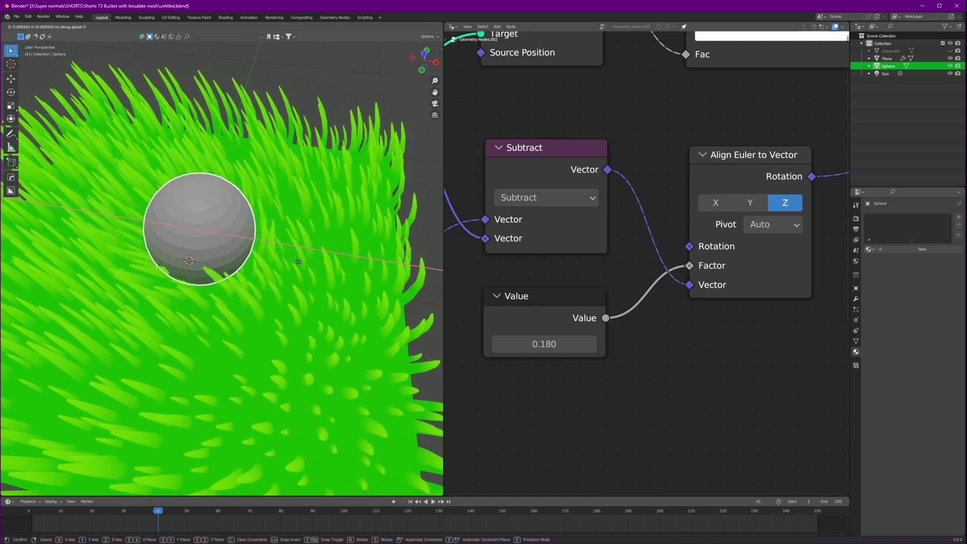
pyautogui.rightClick(308, 263)
pyautogui.moveTo(308, 263); pyautogui.dragTo(269, 282, button='middle')
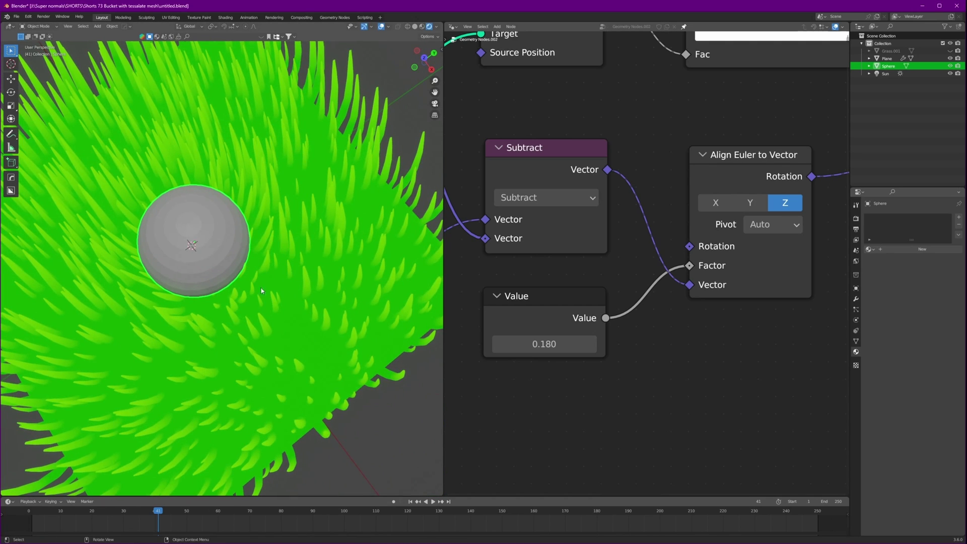
pyautogui.keyDown('shift'); pyautogui.moveTo(193, 251); pyautogui.dragTo(323, 262, button='middle'); pyautogui.keyUp('shift')
# Step: Move the sphere horizontally by about -0.04 m in X and 0.31 m in Y, keeping its height locked
pyautogui.scroll(-3, 335, 254)
pyautogui.press('g')
pyautogui.hotkey('shift', 'z')
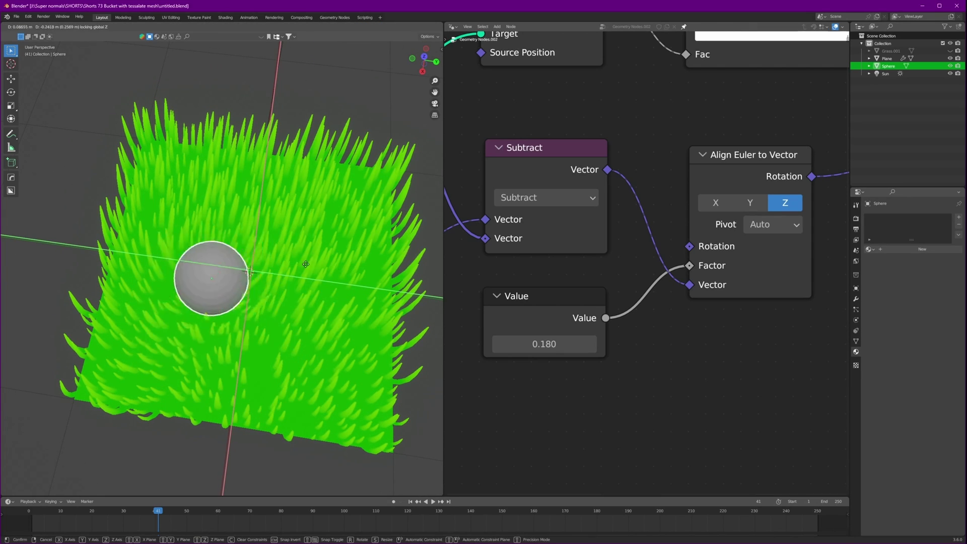
pyautogui.click(328, 278)
pyautogui.moveTo(327, 278); pyautogui.dragTo(256, 275, button='middle')
# Step: Shift the Join Geometry, Set Material and Group Output nodes away from Rotate Instances to make room in the chain
pyautogui.scroll(-8, 195, 177)
pyautogui.scroll(-4, 755, 191)
pyautogui.moveTo(826, 156); pyautogui.dragTo(525, 301, button='middle')
pyautogui.scroll(-3, 687, 222)
pyautogui.moveTo(846, 125); pyautogui.dragTo(636, 260, button='middle')
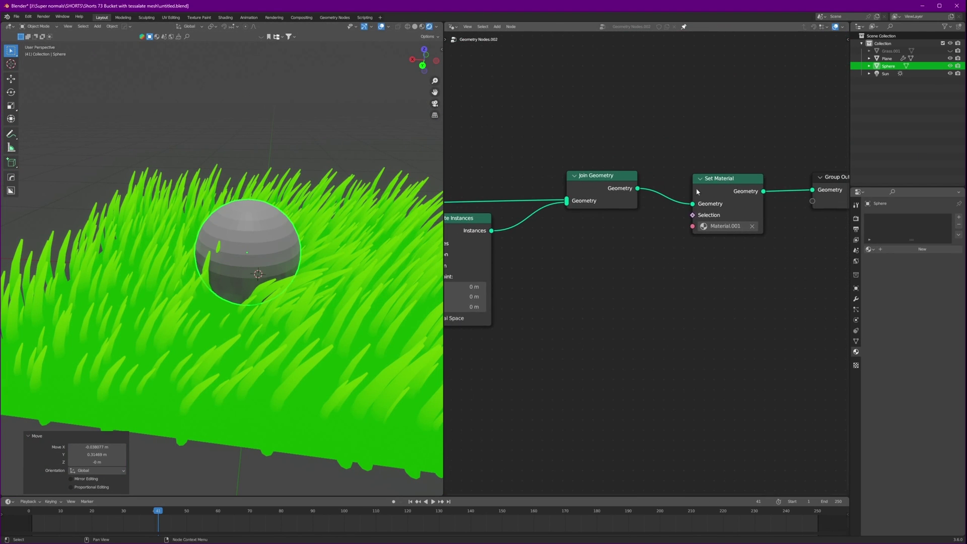
pyautogui.scroll(-3, 780, 156)
pyautogui.moveTo(817, 149); pyautogui.dragTo(625, 238)
pyautogui.moveTo(635, 205); pyautogui.dragTo(672, 210)
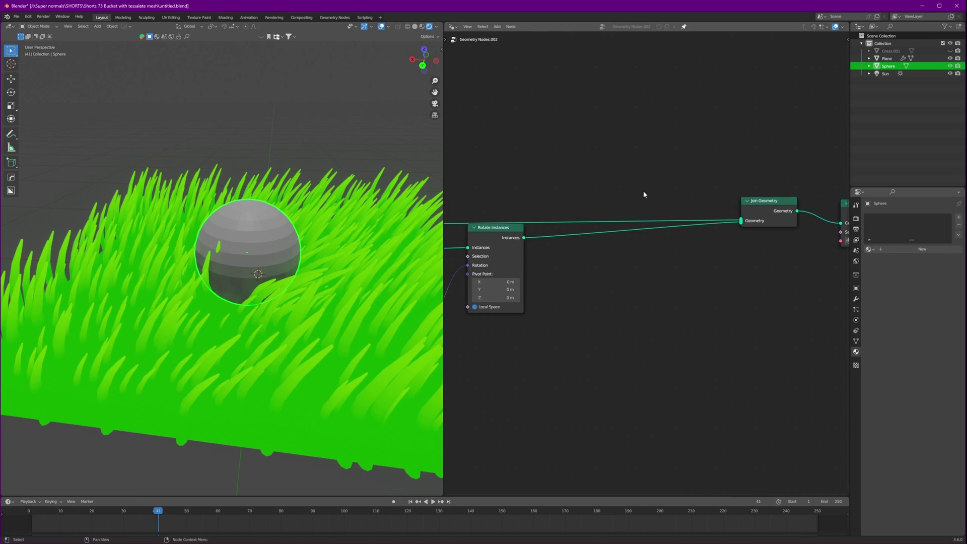
# Step: Insert a Scale Instances node between Rotate Instances and Join Geometry, spaced well apart from Rotate Instances
pyautogui.hotkey('shift', 'a')
pyautogui.write('sca')
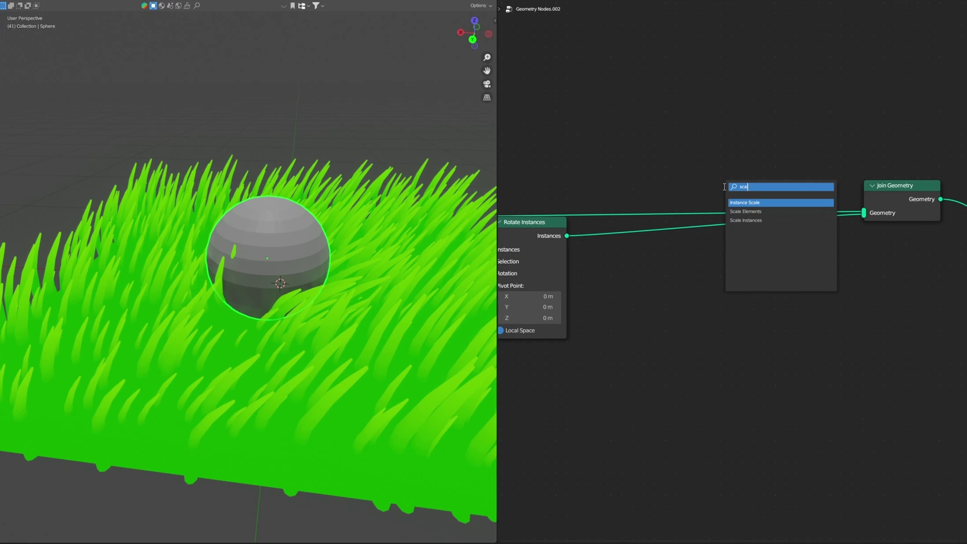
pyautogui.click(746, 220)
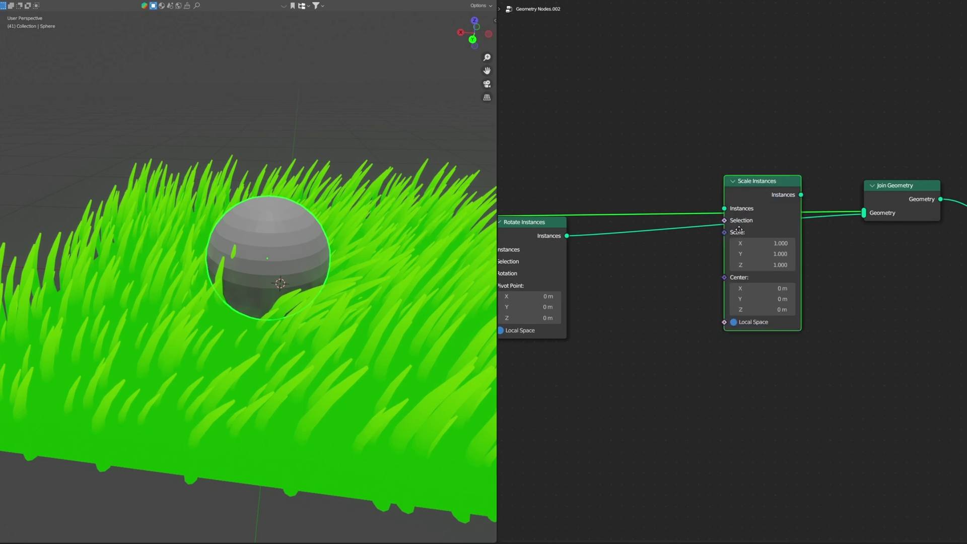
pyautogui.moveTo(602, 300); pyautogui.dragTo(739, 256, button='middle')
pyautogui.scroll(-3, 737, 260)
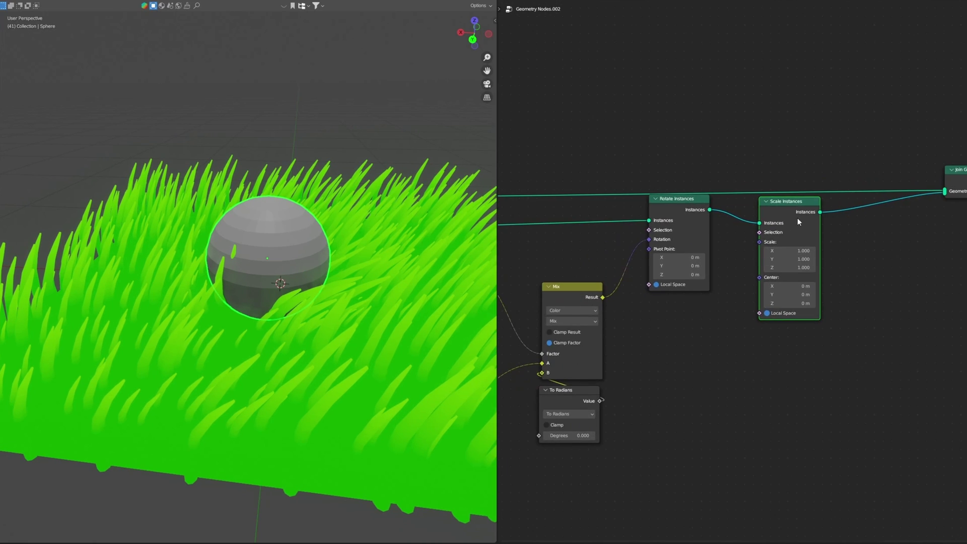
pyautogui.moveTo(797, 217); pyautogui.dragTo(878, 215)
# Step: Duplicate the Color Ramp below Rotate Instances and connect Geometry Proximity's Distance to the copy's Fac input
pyautogui.moveTo(733, 289); pyautogui.dragTo(876, 223, button='middle')
pyautogui.moveTo(864, 267); pyautogui.dragTo(780, 264, button='middle')
pyautogui.scroll(3, 780, 264)
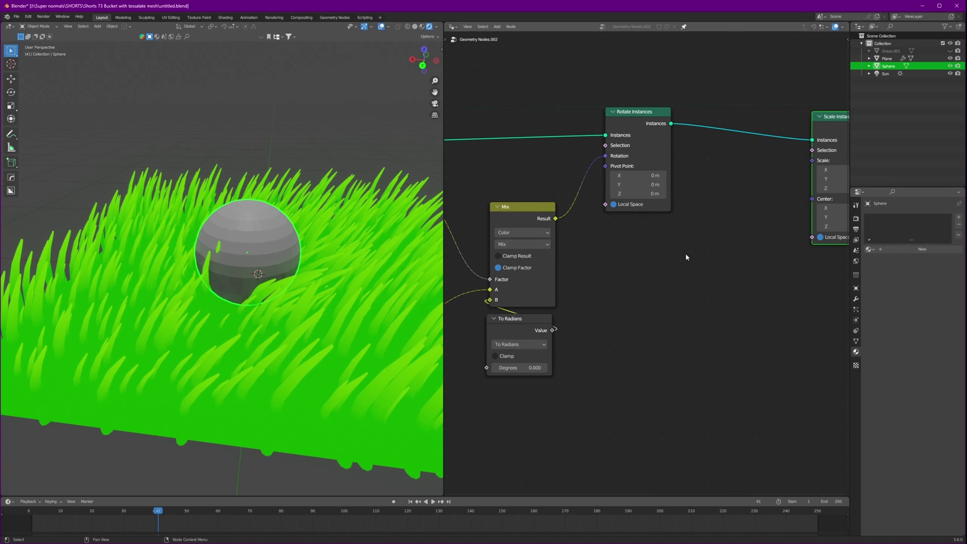
pyautogui.scroll(-2, 626, 287)
pyautogui.moveTo(625, 288); pyautogui.dragTo(717, 275, button='middle')
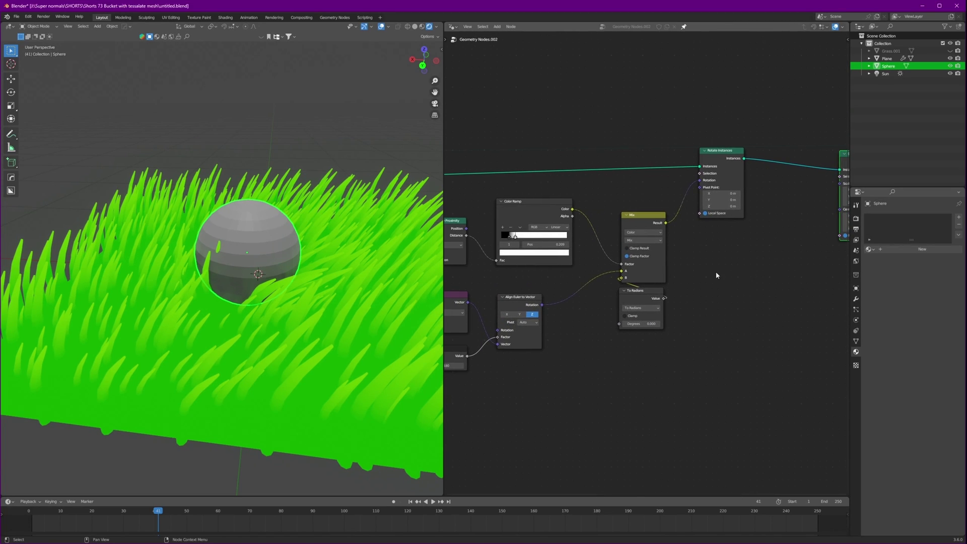
pyautogui.hotkey('shift', 'd')
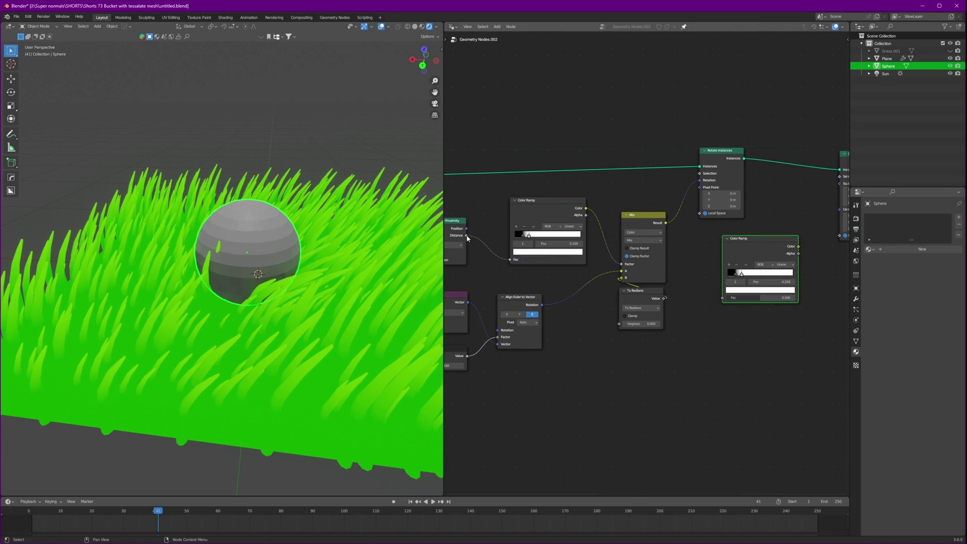
pyautogui.moveTo(705, 301); pyautogui.dragTo(722, 297)
# Step: Connect the duplicated Color Ramp's Color to Scale Instances' Scale and inspect the grass around the sphere
pyautogui.scroll(3, 721, 297)
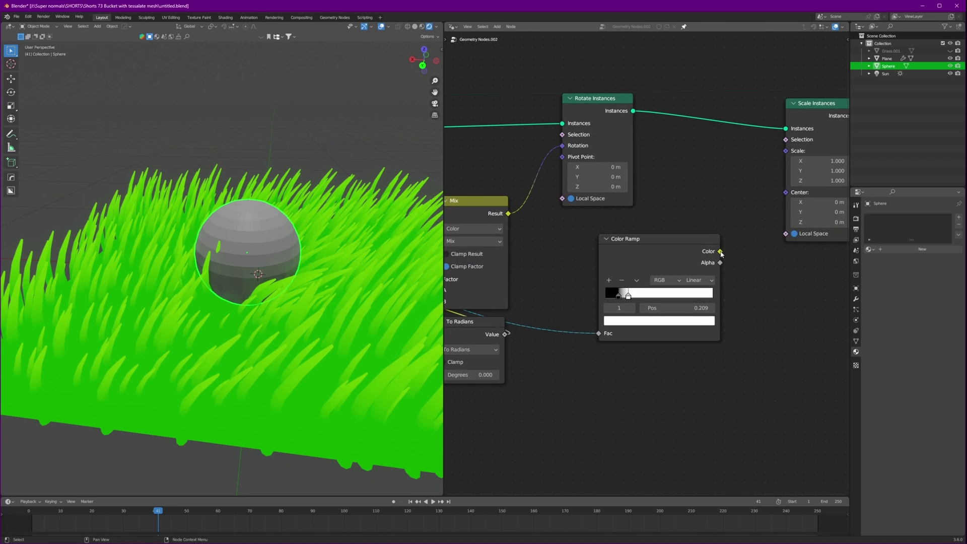
pyautogui.moveTo(789, 151); pyautogui.dragTo(788, 151)
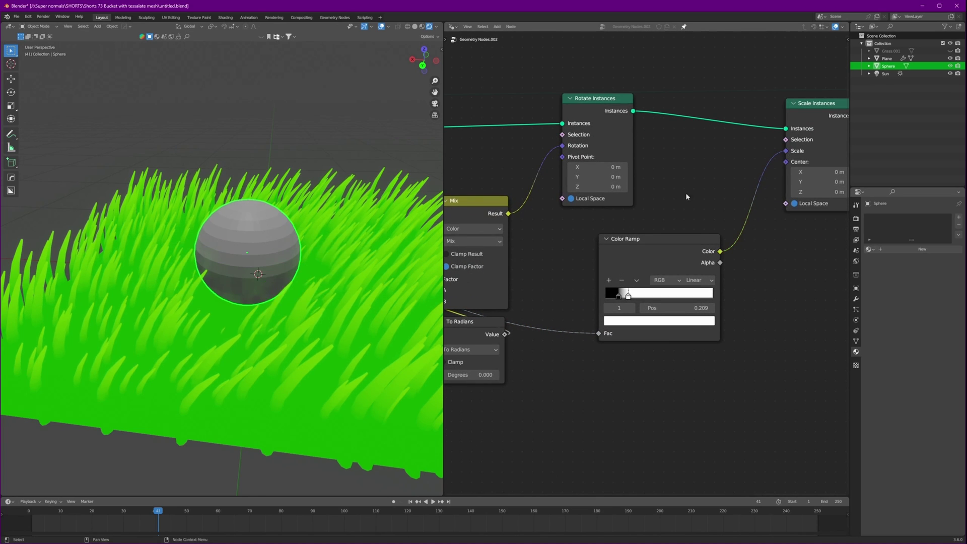
pyautogui.moveTo(243, 302); pyautogui.dragTo(239, 333, button='middle')
pyautogui.scroll(2, 240, 333)
pyautogui.scroll(3, 647, 265)
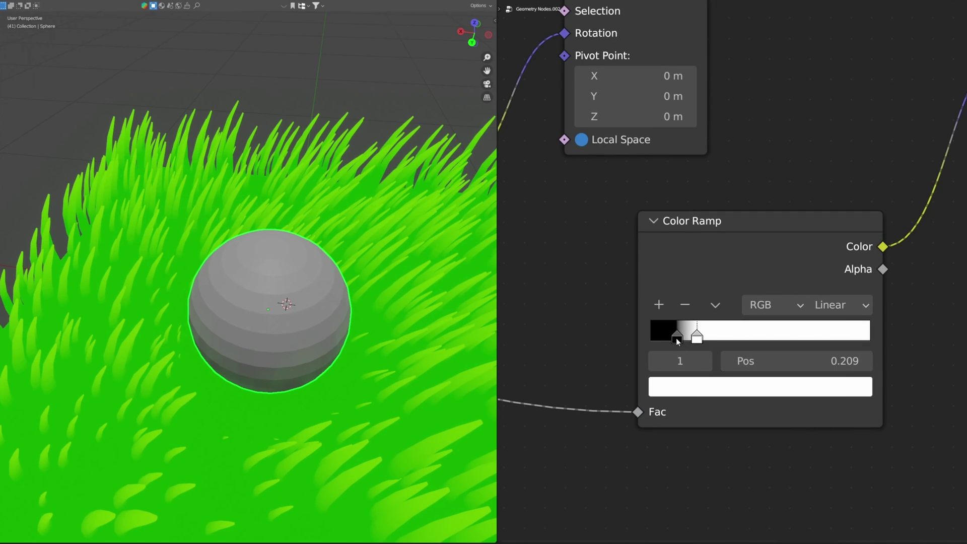
# Step: Tighten the duplicated Color Ramp by moving the black stop to the ramp's start and the white stop to about 0.077
pyautogui.moveTo(676, 337); pyautogui.dragTo(669, 338)
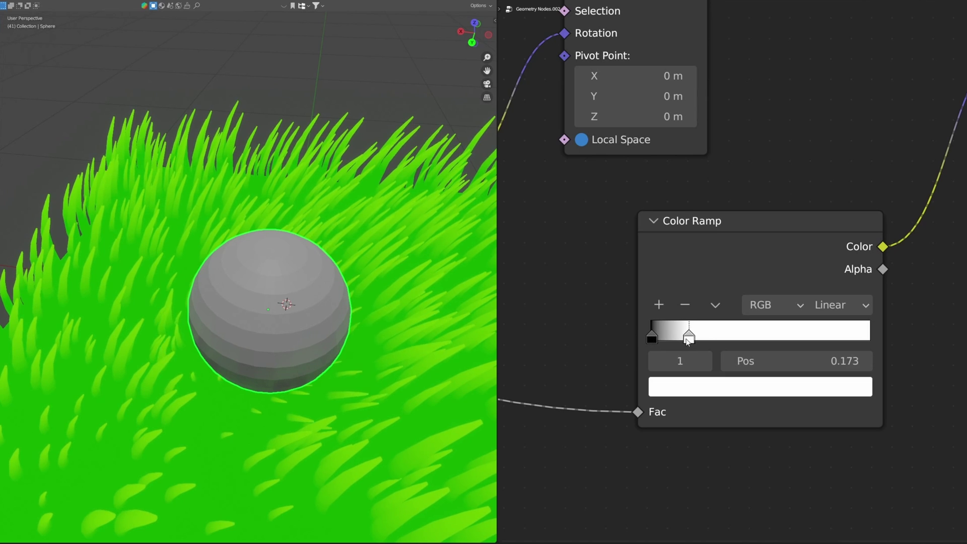
pyautogui.moveTo(677, 341); pyautogui.dragTo(666, 337)
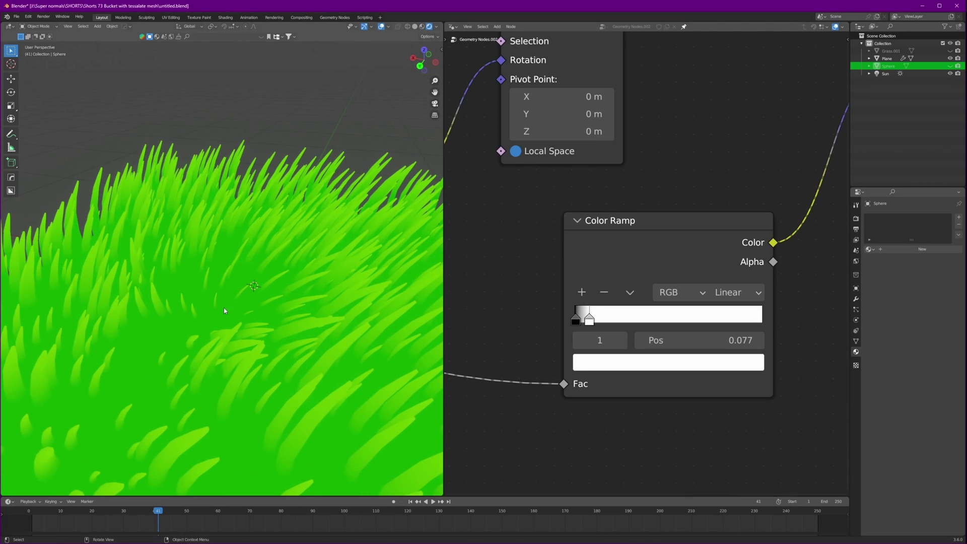
# Step: Move the sphere through the grass with Z locked, ending about -0.09 m in X and -0.22 m in Y, and save the file
pyautogui.press('g')
pyautogui.hotkey('shift', 'z')
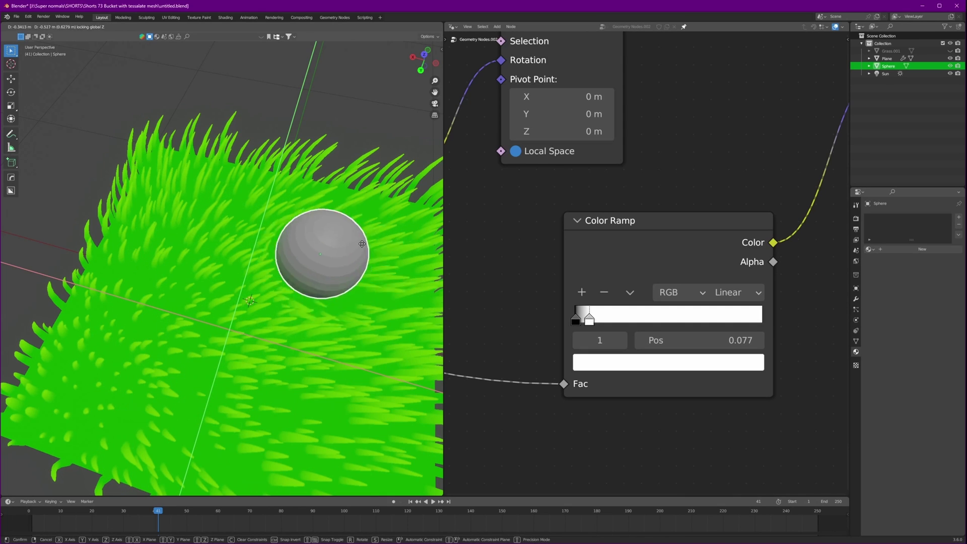
pyautogui.click(308, 269)
pyautogui.moveTo(341, 330); pyautogui.dragTo(267, 323, button='middle')
pyautogui.hotkey('ctrl', 's')
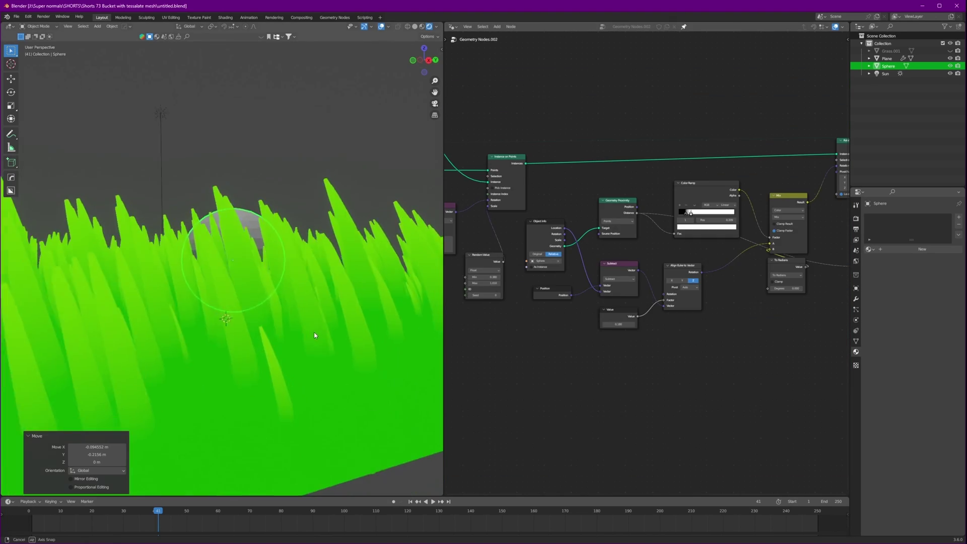
# Step: Examine from a low, close angle how the grass blades bend and shrink around the sphere
pyautogui.moveTo(315, 334); pyautogui.dragTo(276, 319, button='middle')
pyautogui.scroll(3, 276, 318)
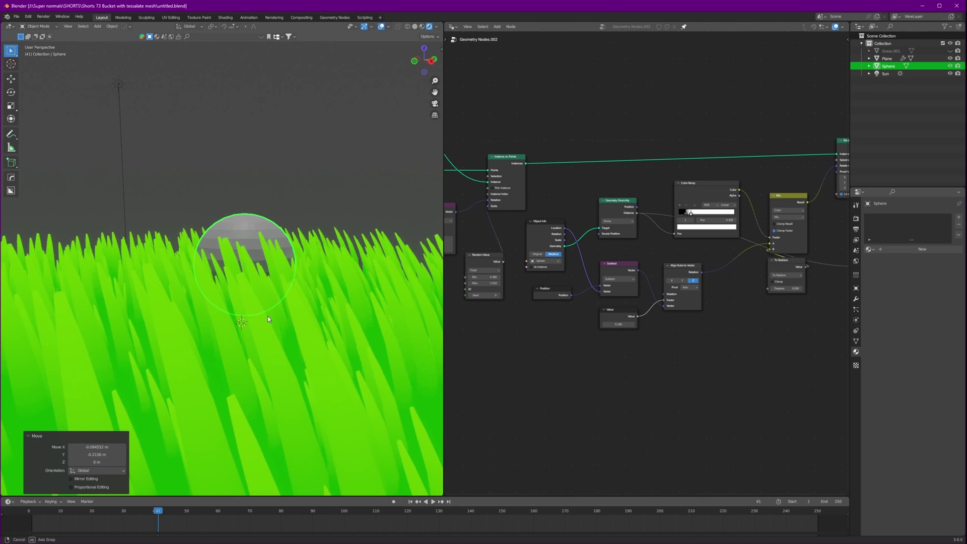
pyautogui.scroll(-5, 268, 315)
pyautogui.scroll(4, 283, 314)
pyautogui.moveTo(283, 314)
pyautogui.mouseDown(button='middle')
pyautogui.moveTo(267, 316)
pyautogui.moveTo(286, 314)
pyautogui.mouseUp(button='middle')
pyautogui.scroll(3, 282, 309)
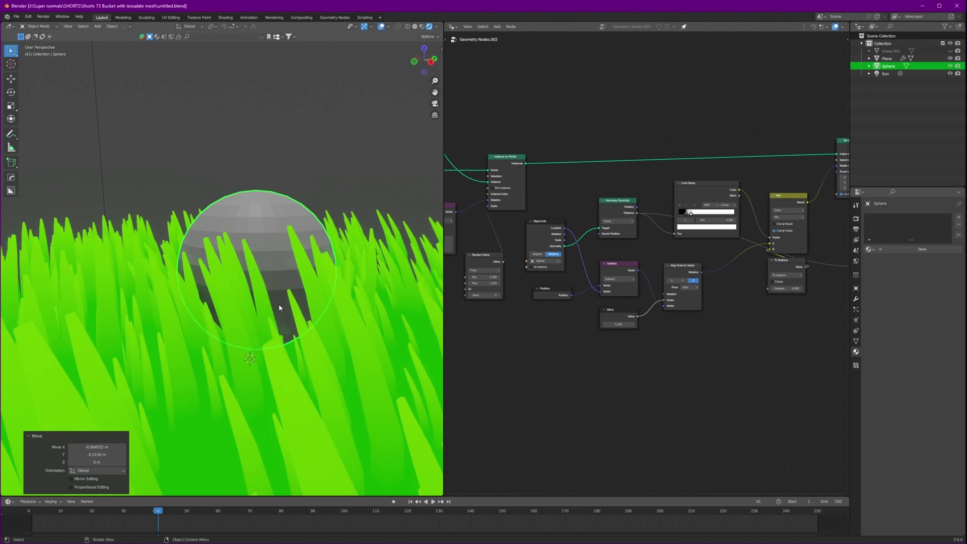